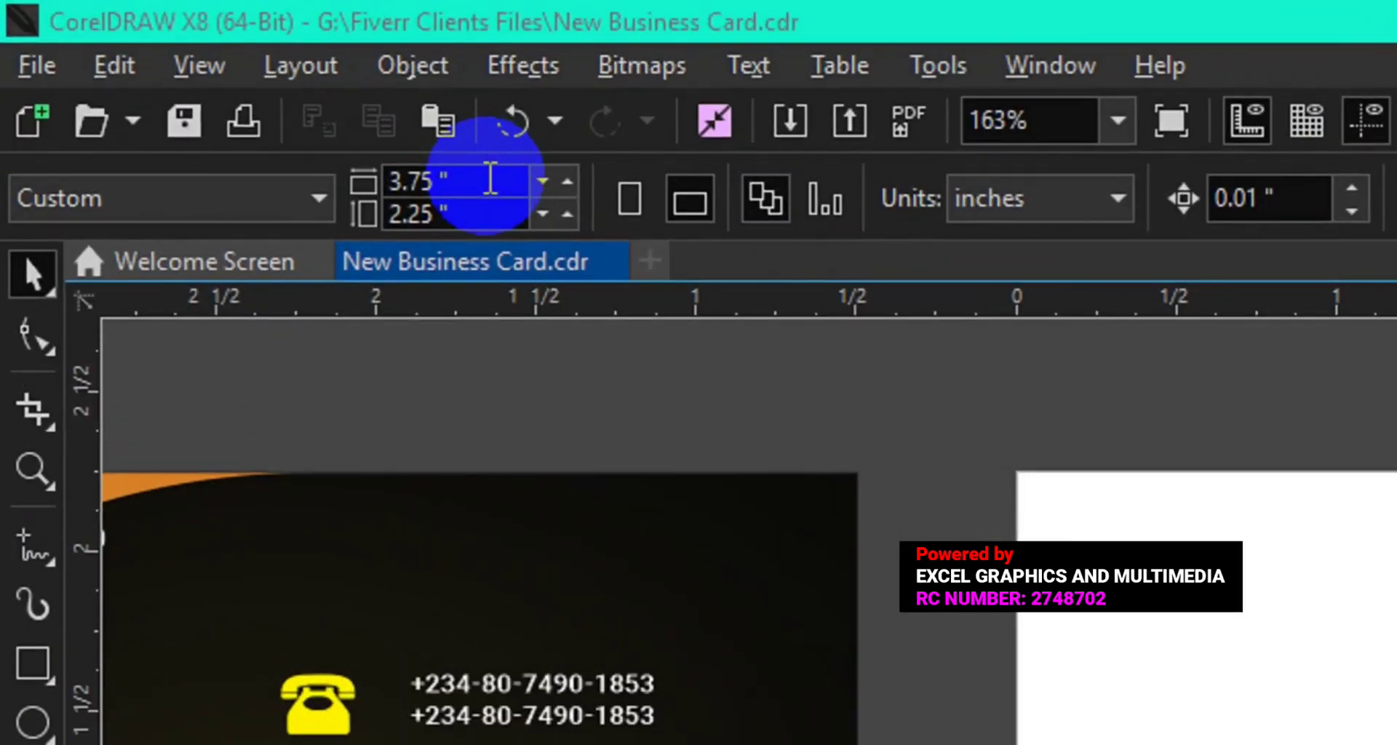
Step: Add a rectangle covering the whole 3.75 × 2.25 inch landscape page
{"action": "left_click", "coordinate": [210, 90]}
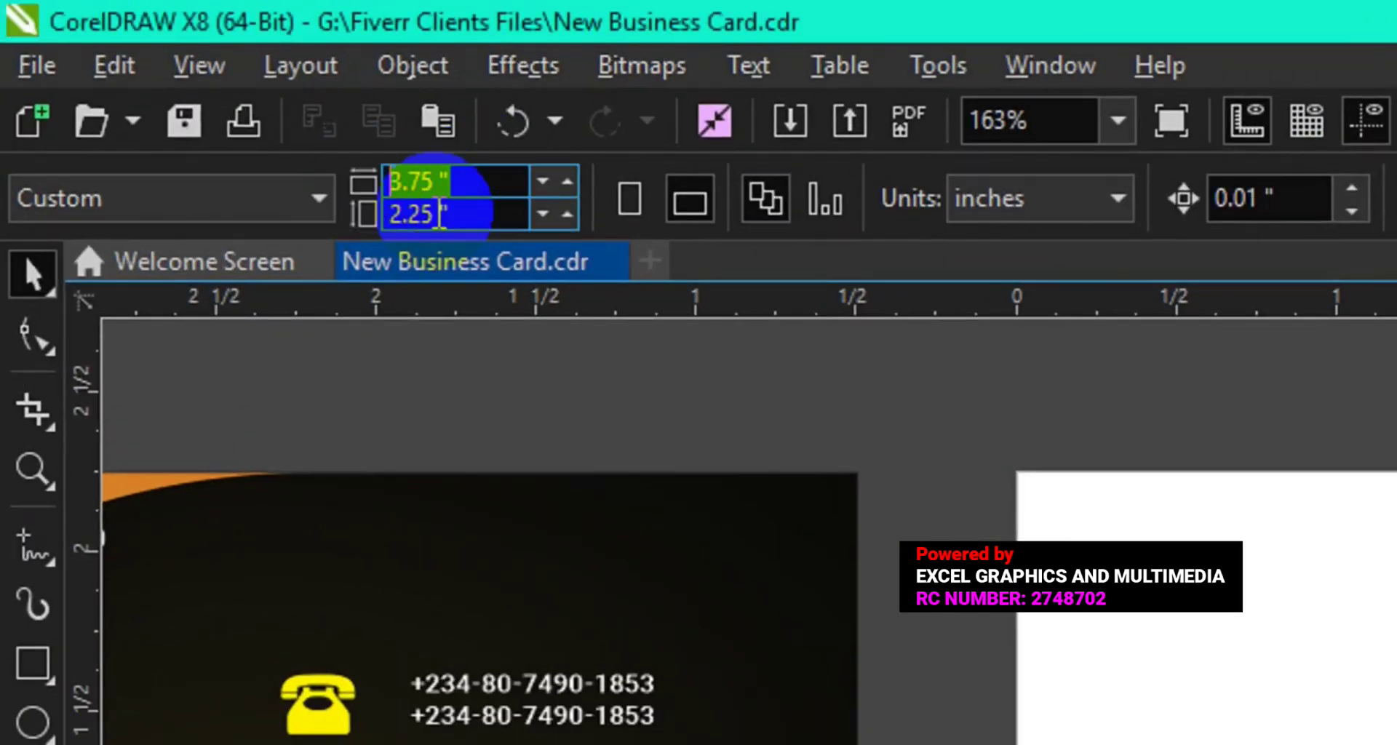
{"action": "left_click", "coordinate": [388, 215]}
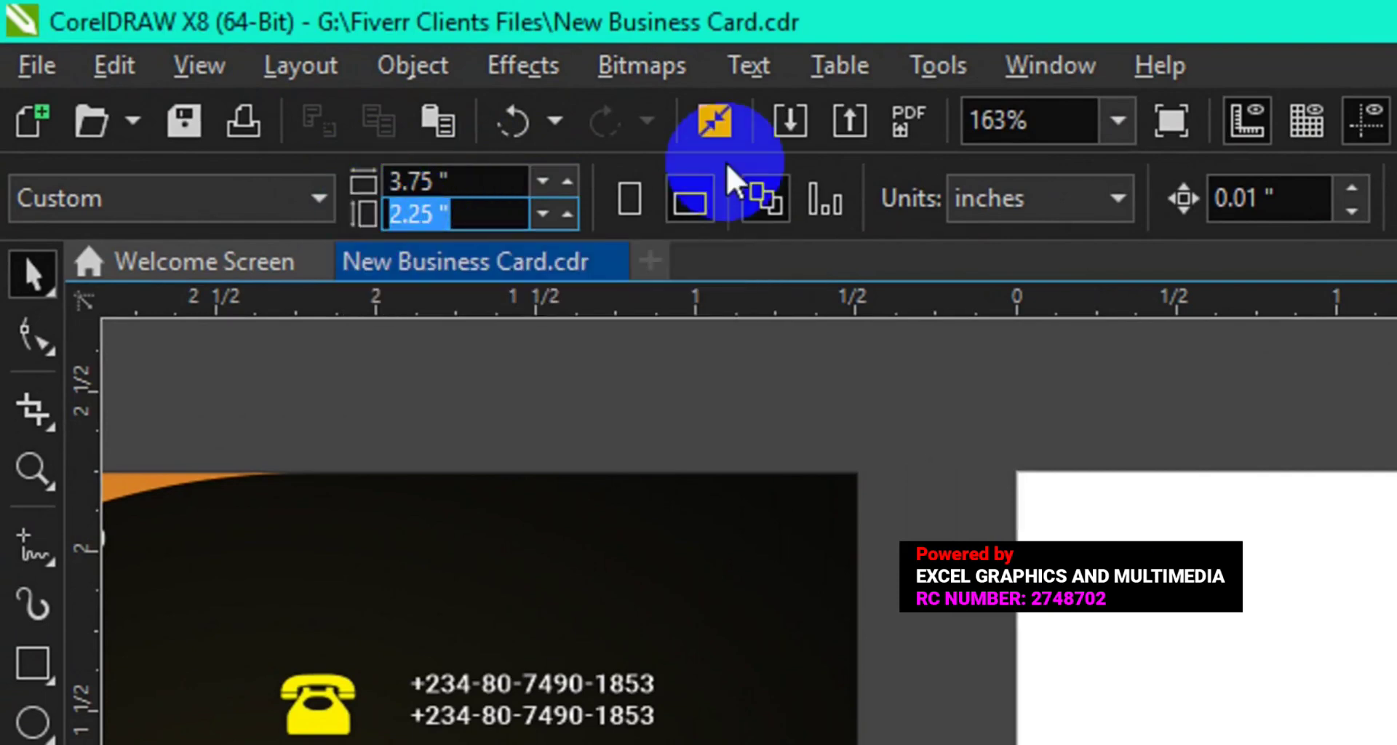
{"action": "left_click", "coordinate": [704, 207]}
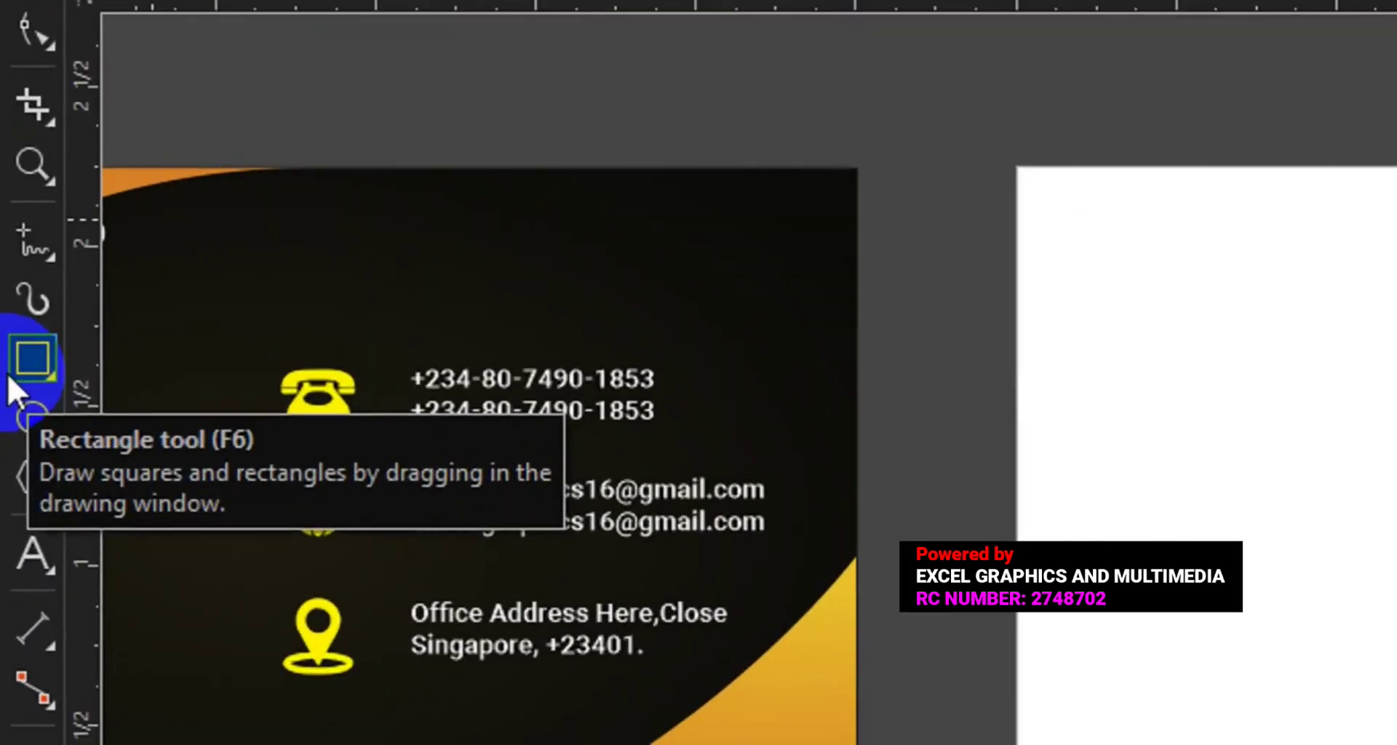
{"action": "left_click", "coordinate": [14, 333]}
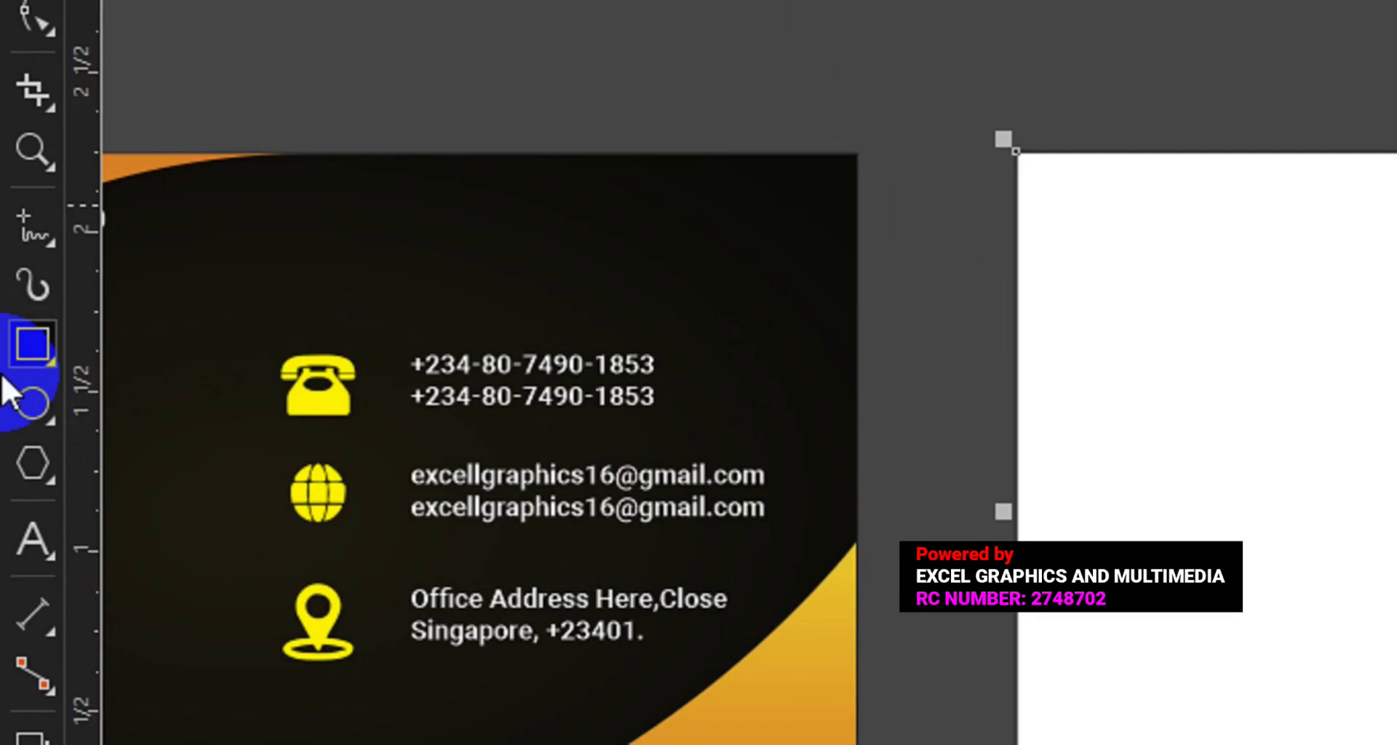
Step: Draw a Pen curve about 1.81 × 1.02 inches, arching from the blank card's left edge up to its top edge
{"action": "left_click", "coordinate": [52, 265]}
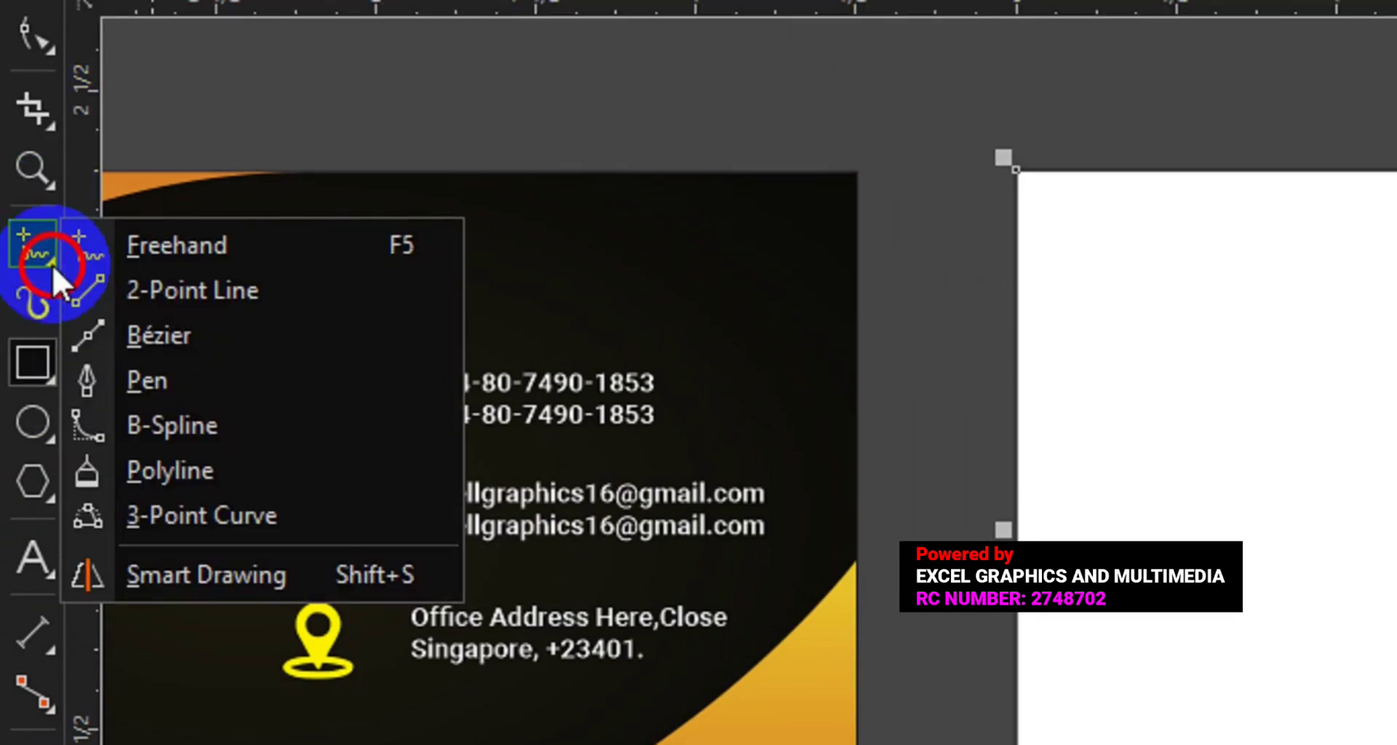
{"action": "left_click", "coordinate": [146, 366]}
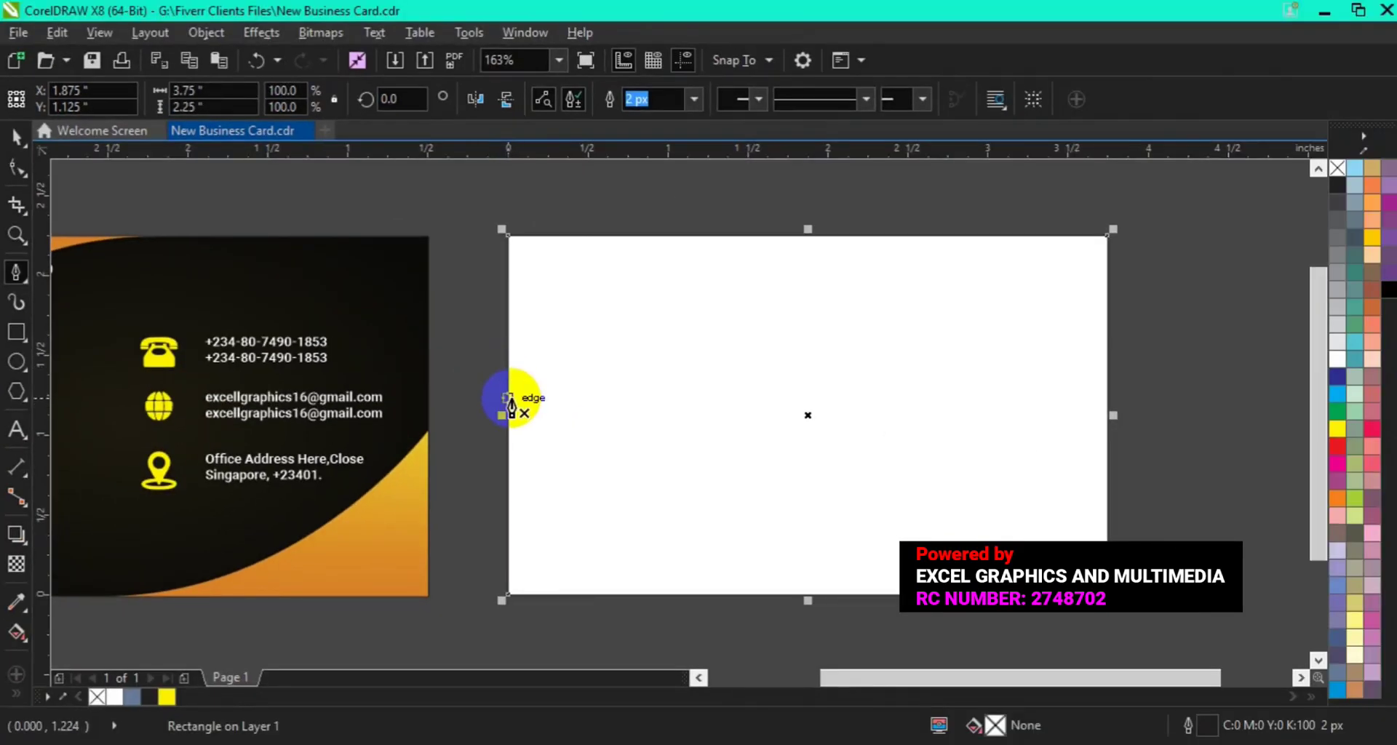
{"action": "left_click", "coordinate": [510, 407]}
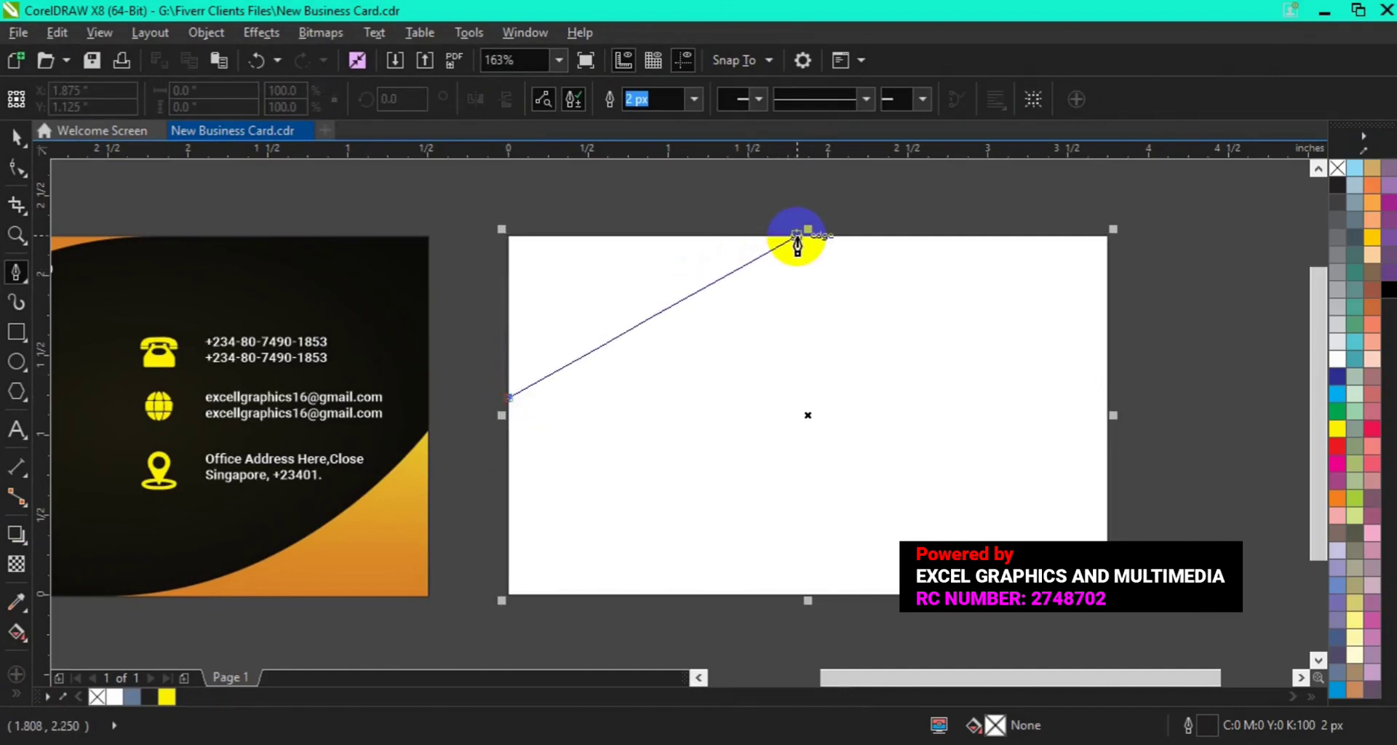
{"action": "left_click_drag", "start_coordinate": [797, 238], "coordinate": [985, 239]}
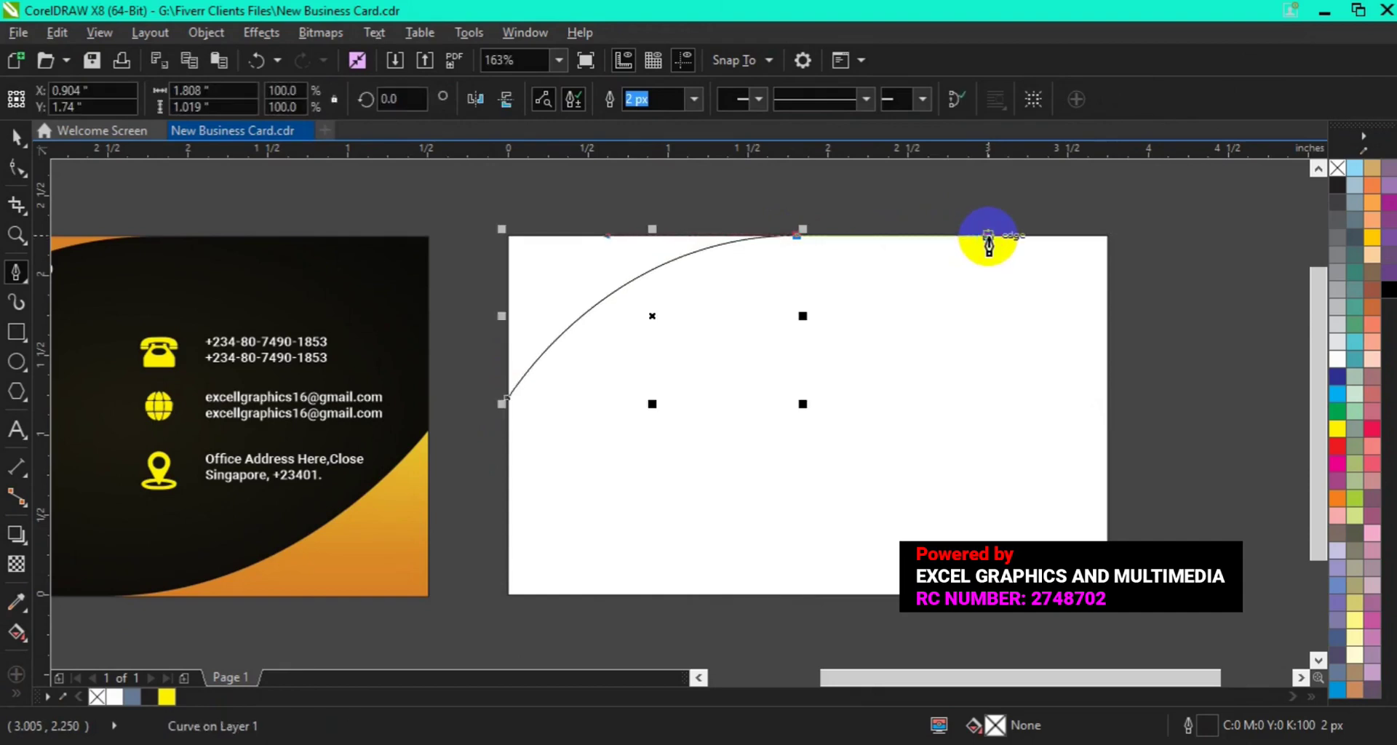
{"action": "key", "text": "ctrl"}
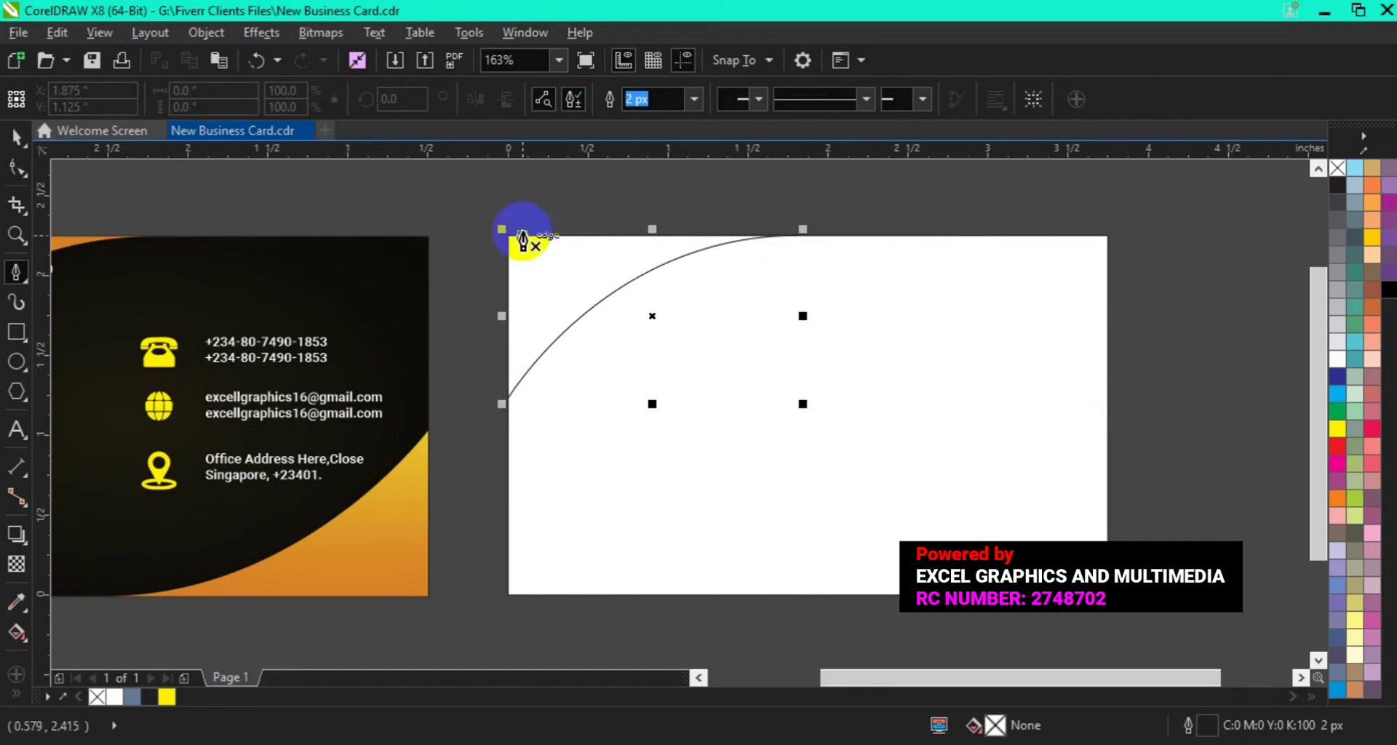
{"action": "left_click", "coordinate": [18, 137]}
Step: Copy and paste the upper-left corner curve and move the copy into the lower-right area of the blank card
{"action": "left_click", "coordinate": [570, 324]}
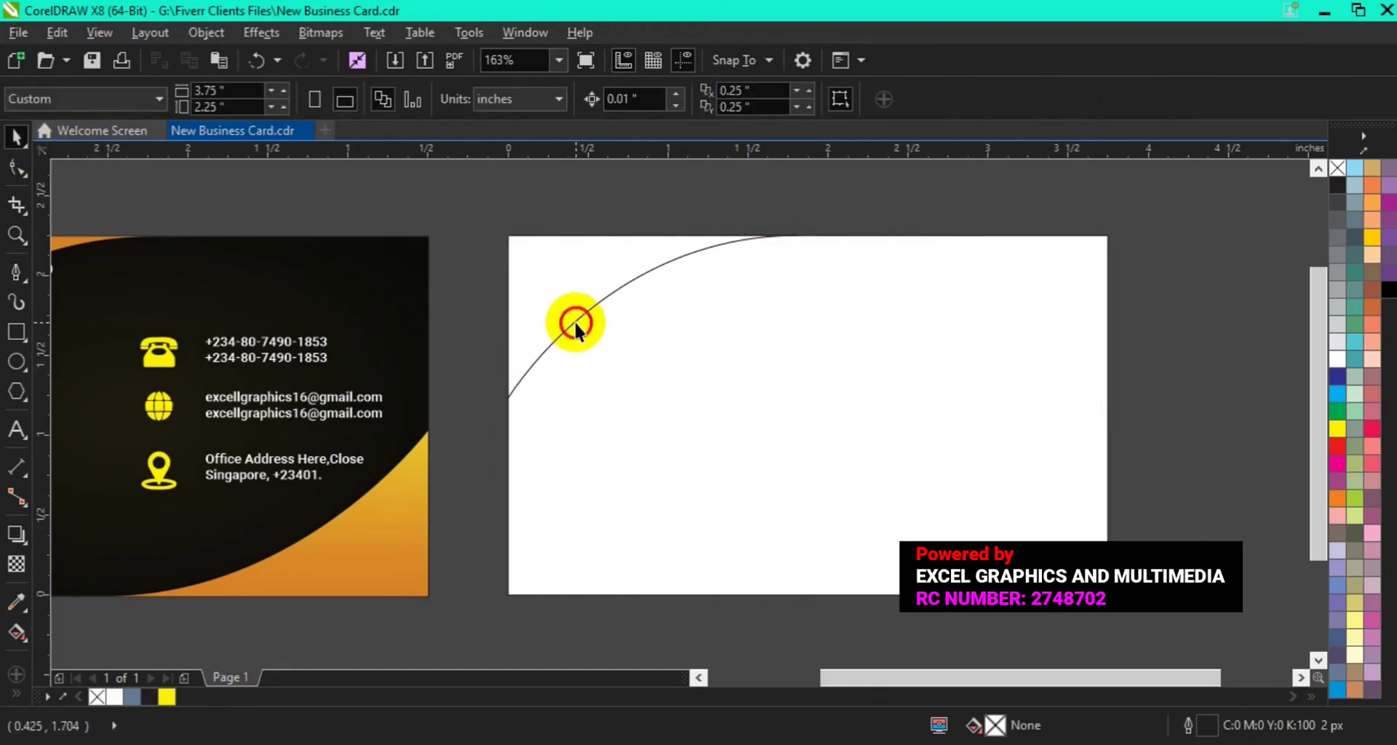
{"action": "left_click", "coordinate": [574, 323]}
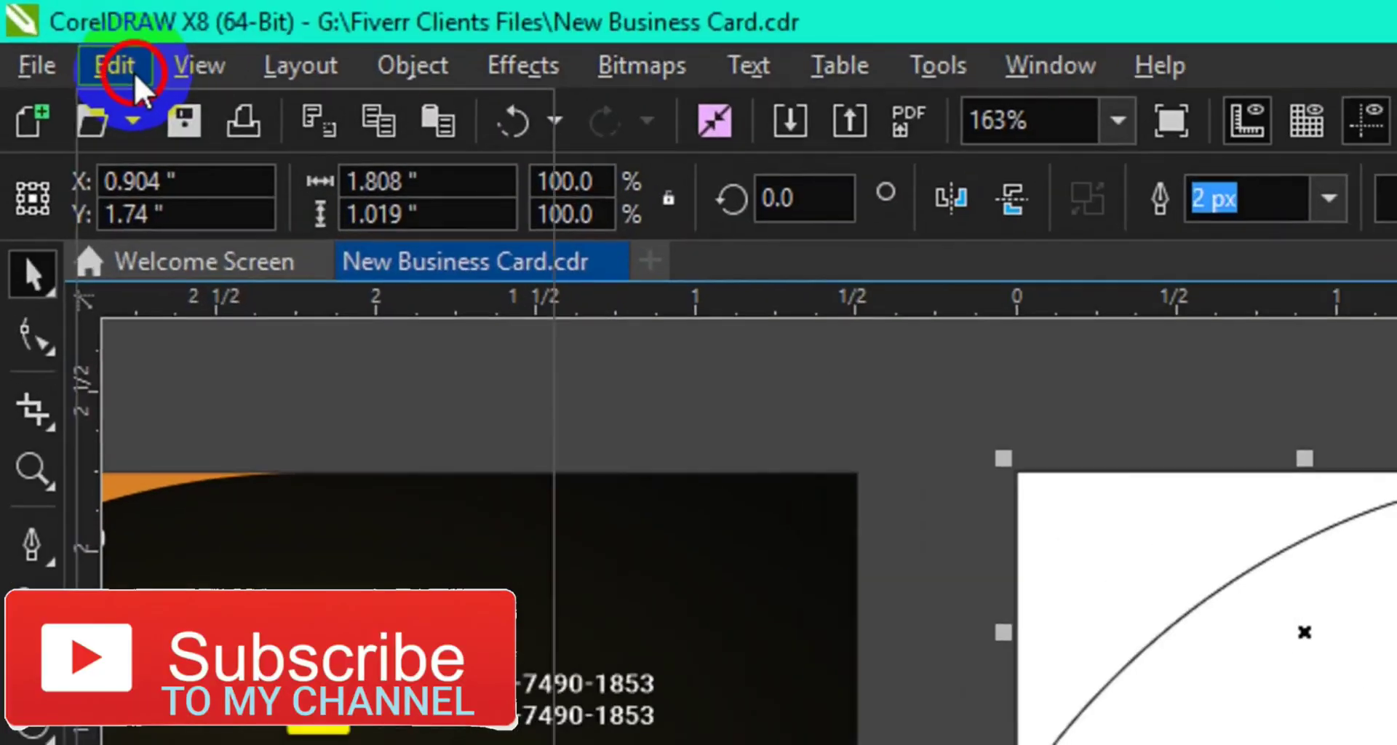
{"action": "left_click", "coordinate": [62, 33]}
{"action": "left_click", "coordinate": [223, 355]}
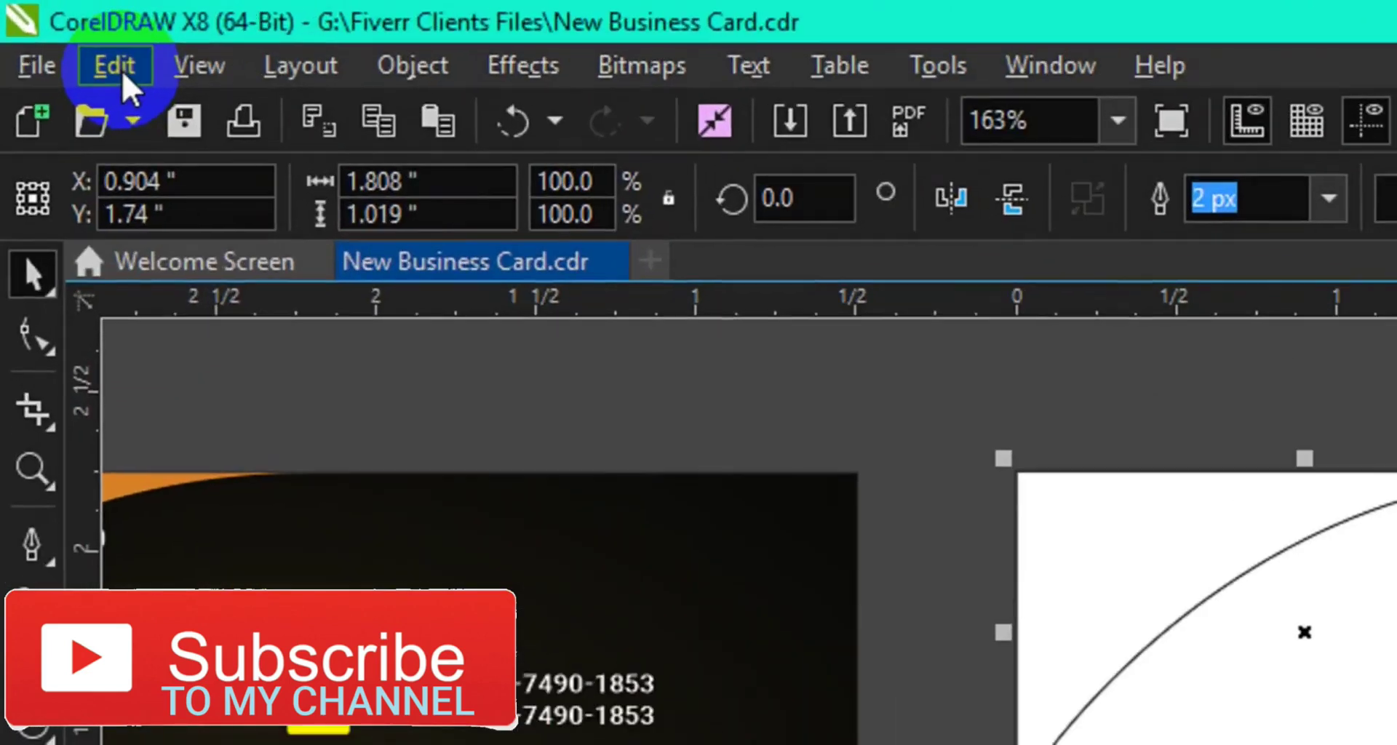
{"action": "left_click", "coordinate": [58, 33]}
{"action": "left_click", "coordinate": [246, 402]}
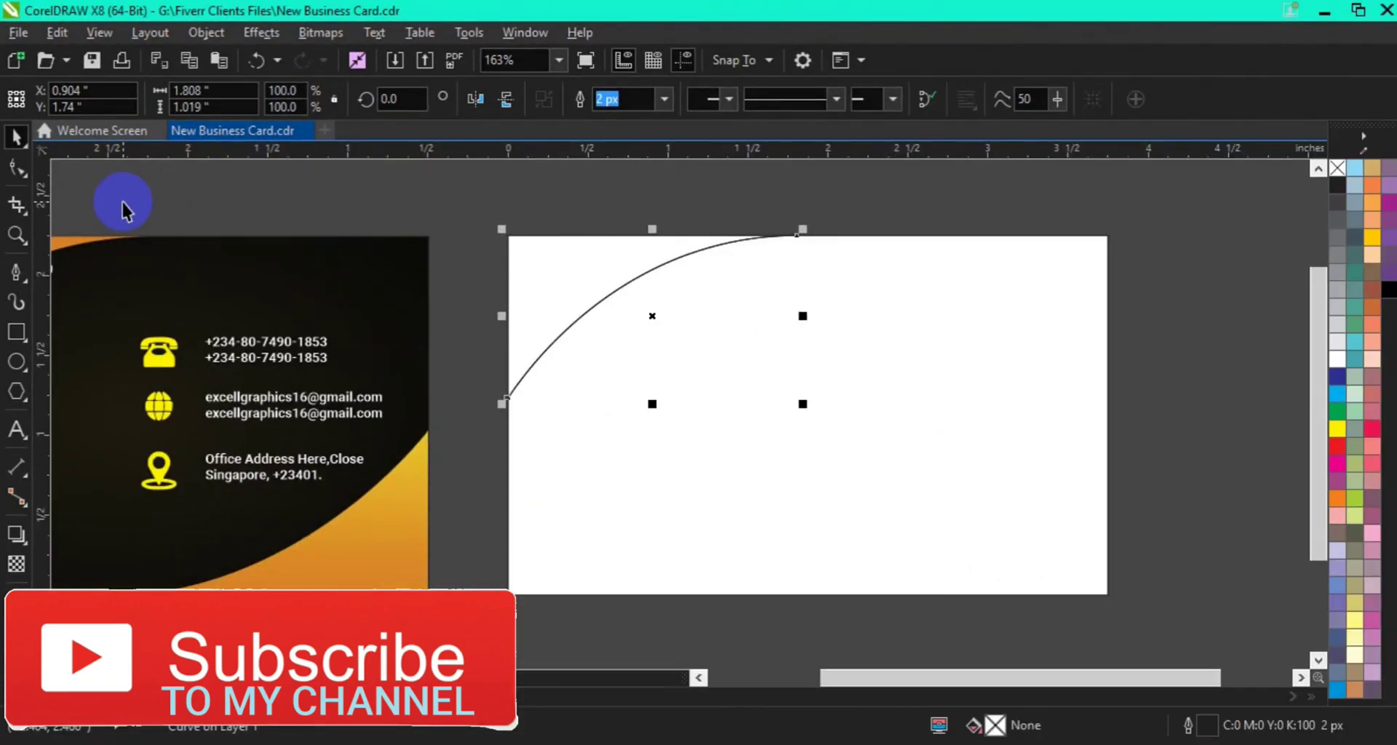
{"action": "left_click", "coordinate": [649, 303]}
{"action": "left_click_drag", "start_coordinate": [649, 303], "coordinate": [844, 413]}
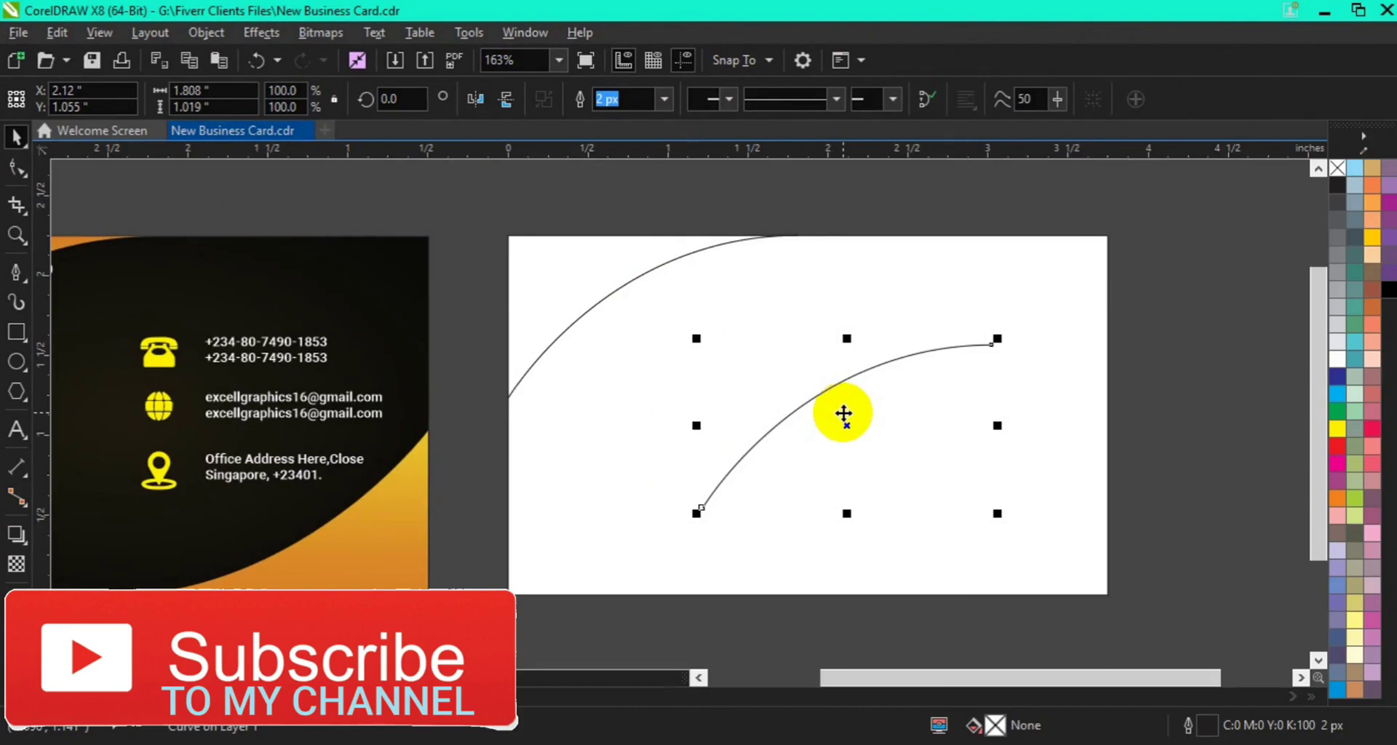
Step: Align the copied curve with the bottom and right edges of the card rectangle
{"action": "left_click", "coordinate": [508, 526], "text": "shift"}
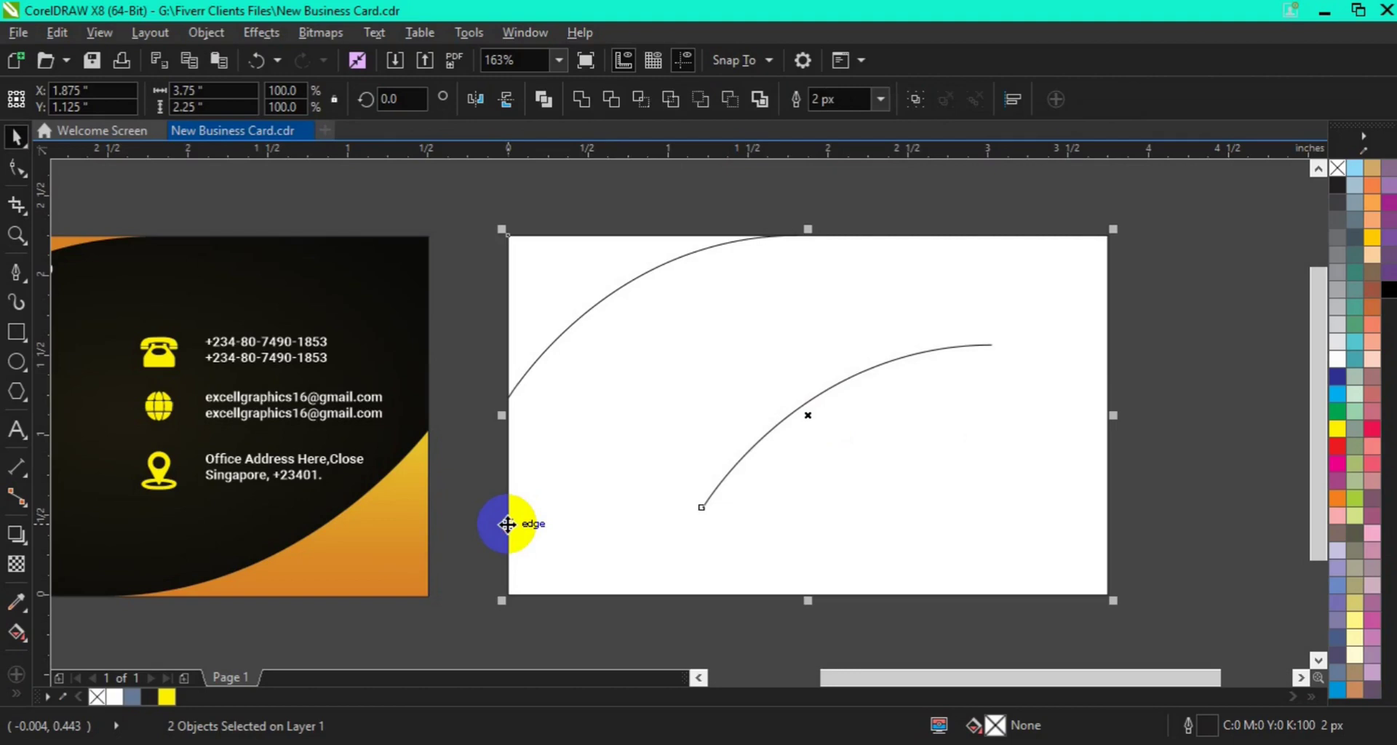
{"action": "key", "text": "l"}
{"action": "key", "text": "ctrl+z"}
{"action": "key", "text": "b"}
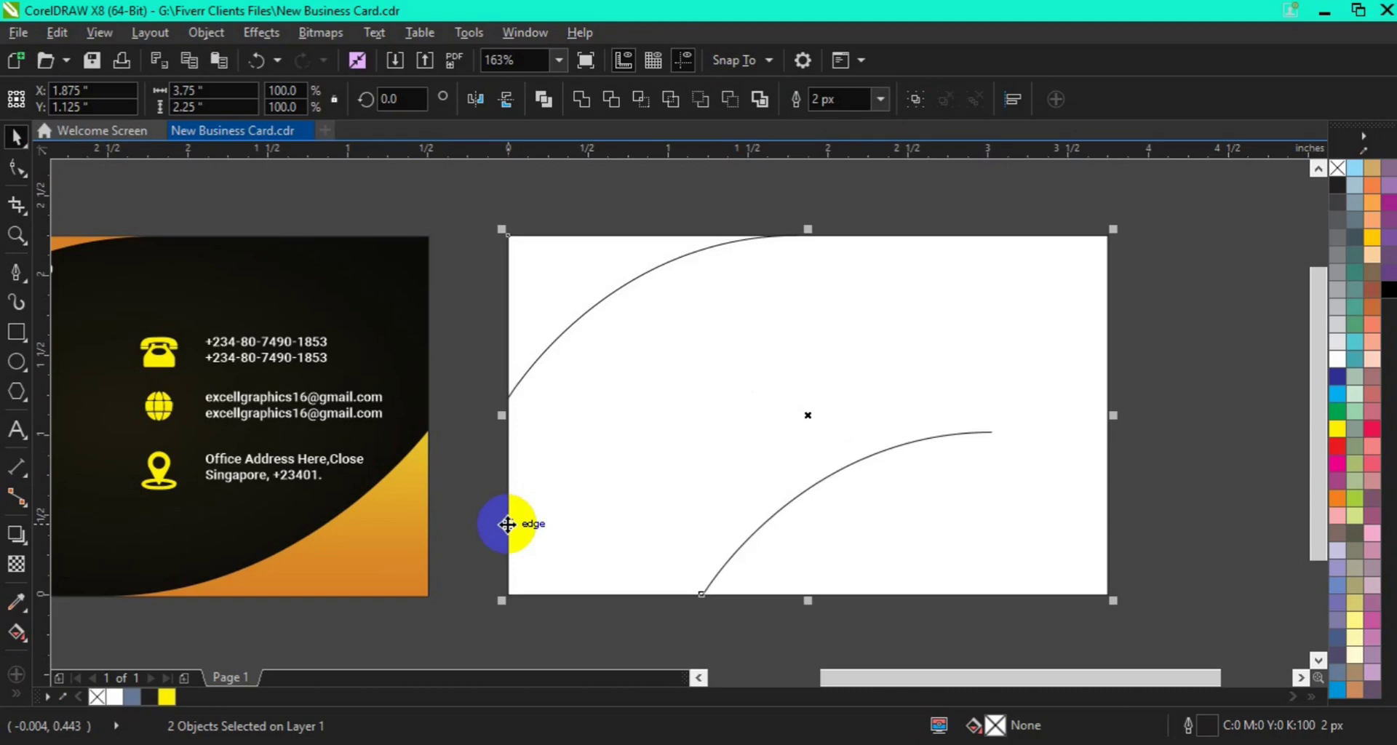
{"action": "key", "text": "r"}
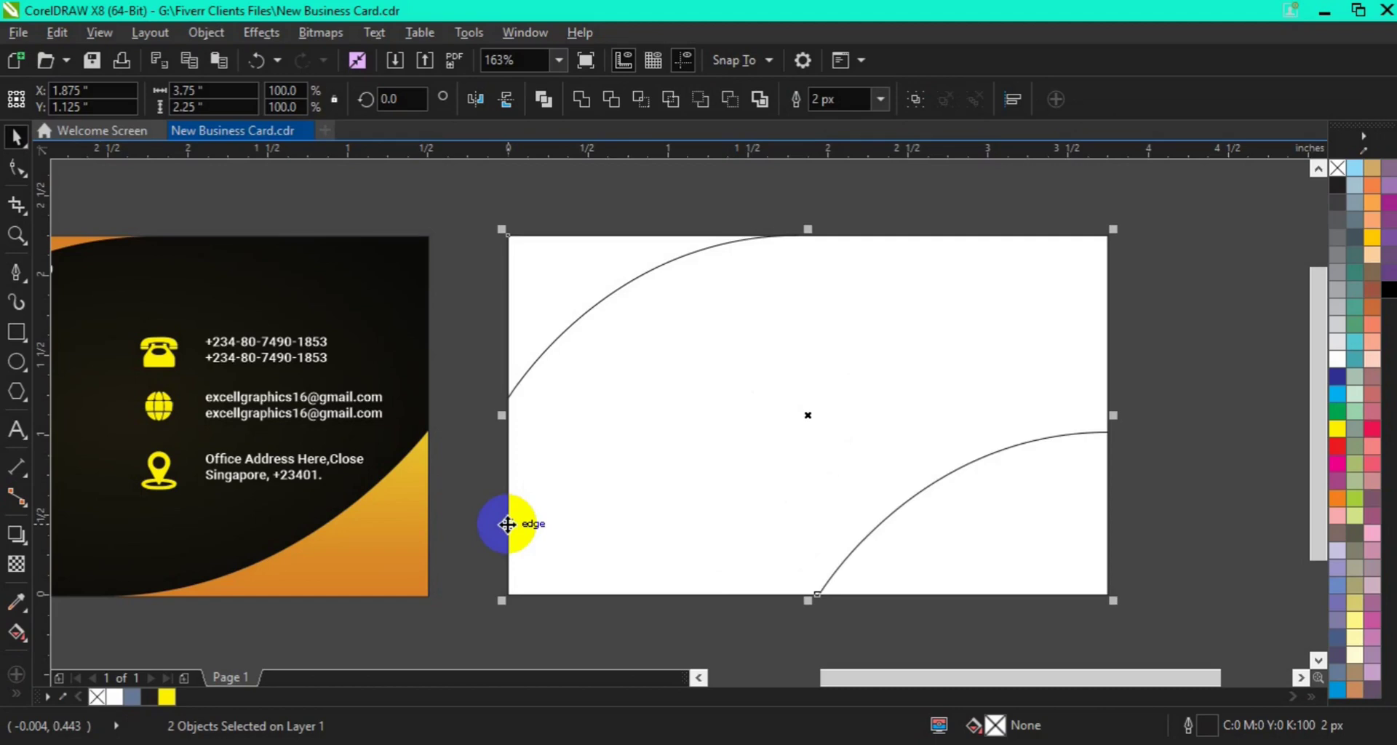
{"action": "left_click", "coordinate": [1189, 464]}
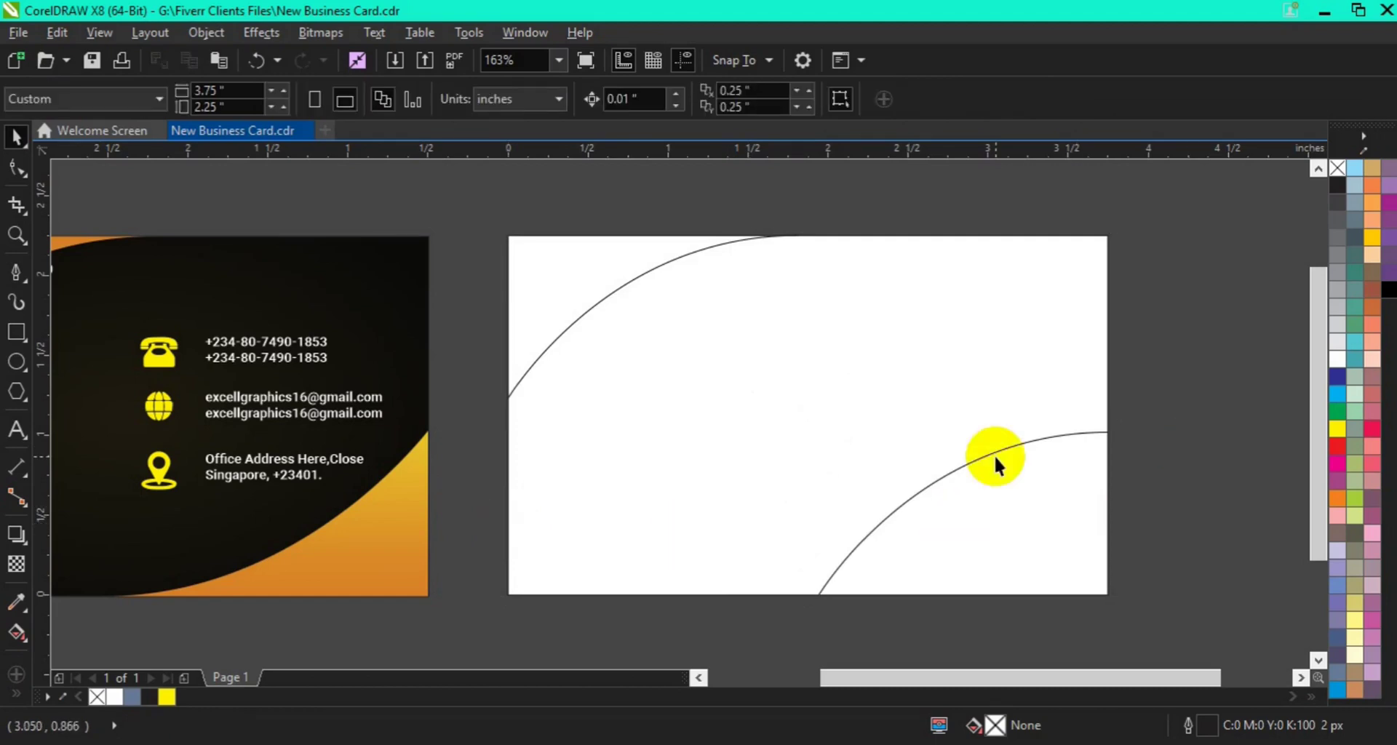
Step: Mirror the lower-right curve vertically and horizontally so it bows toward the card's bottom-right corner
{"action": "left_click", "coordinate": [982, 454]}
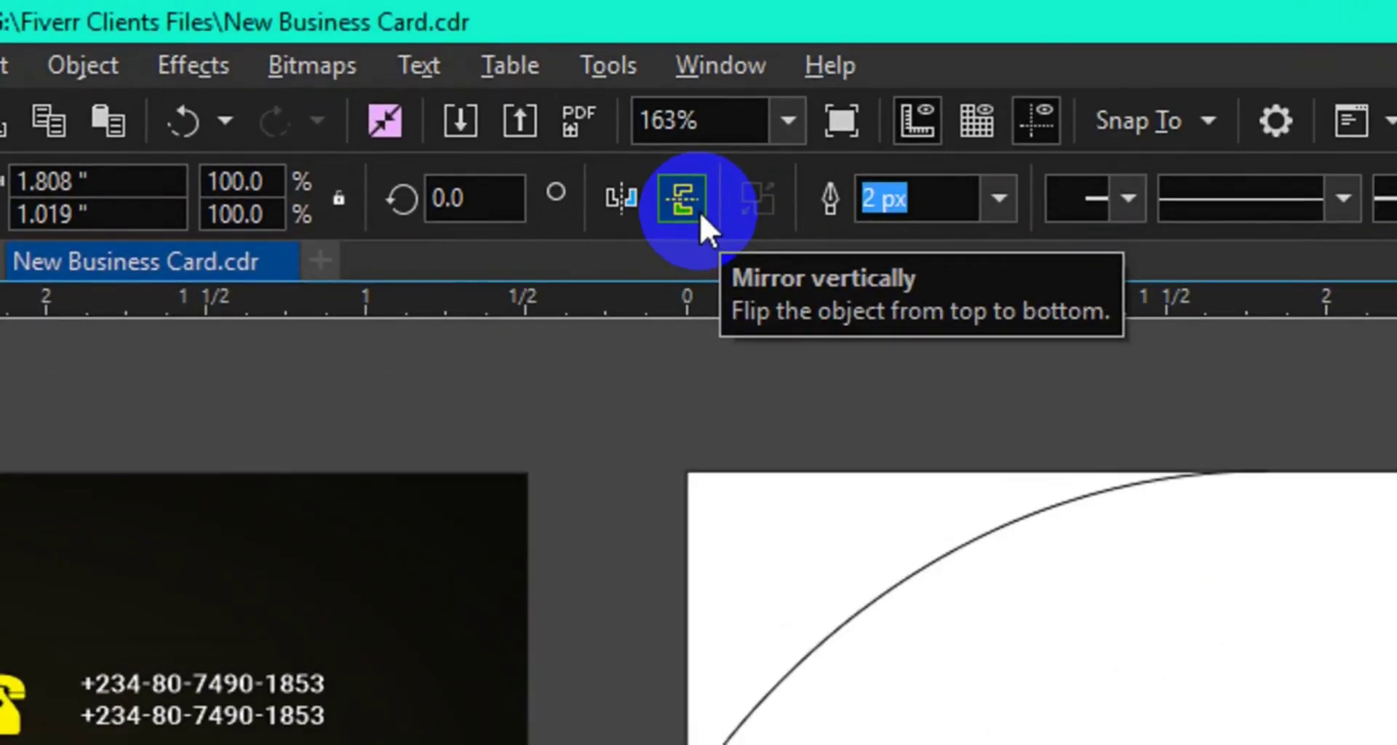
{"action": "left_click", "coordinate": [512, 103]}
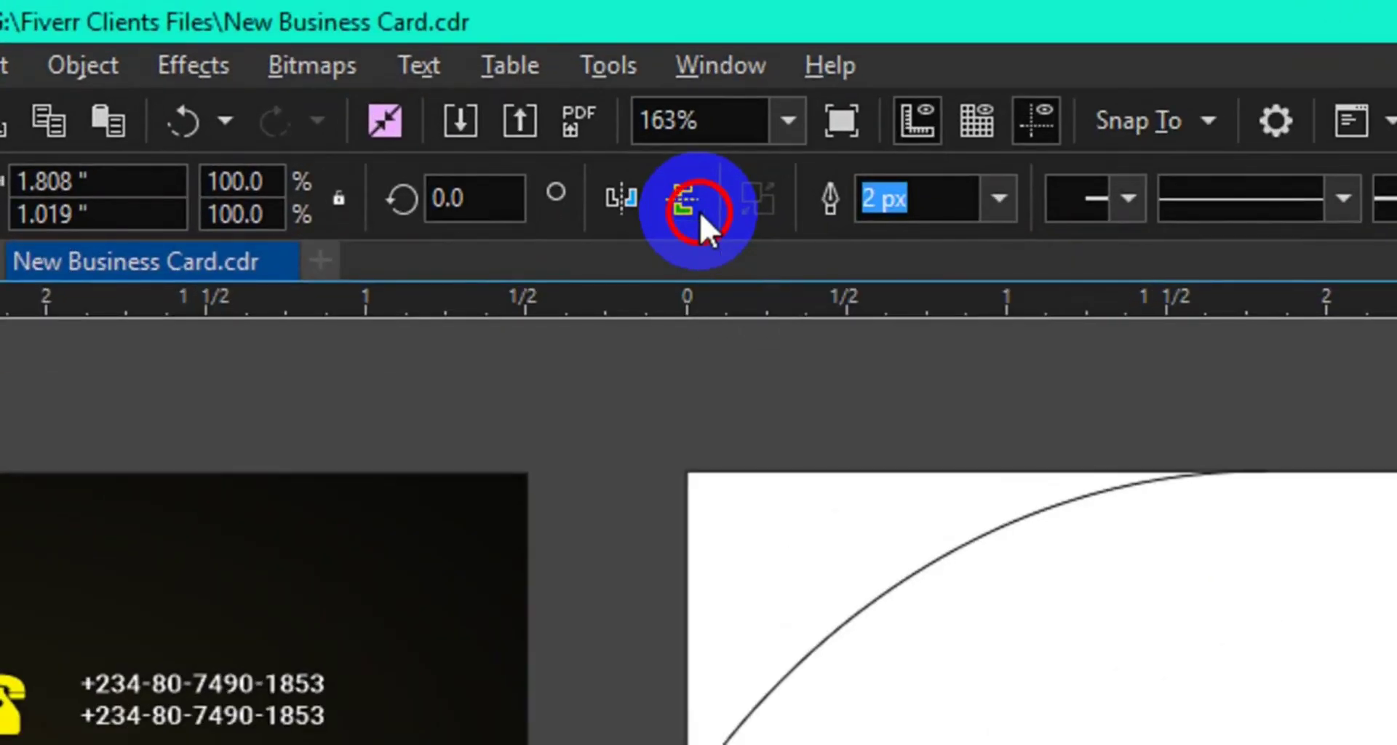
{"action": "left_click", "coordinate": [624, 208]}
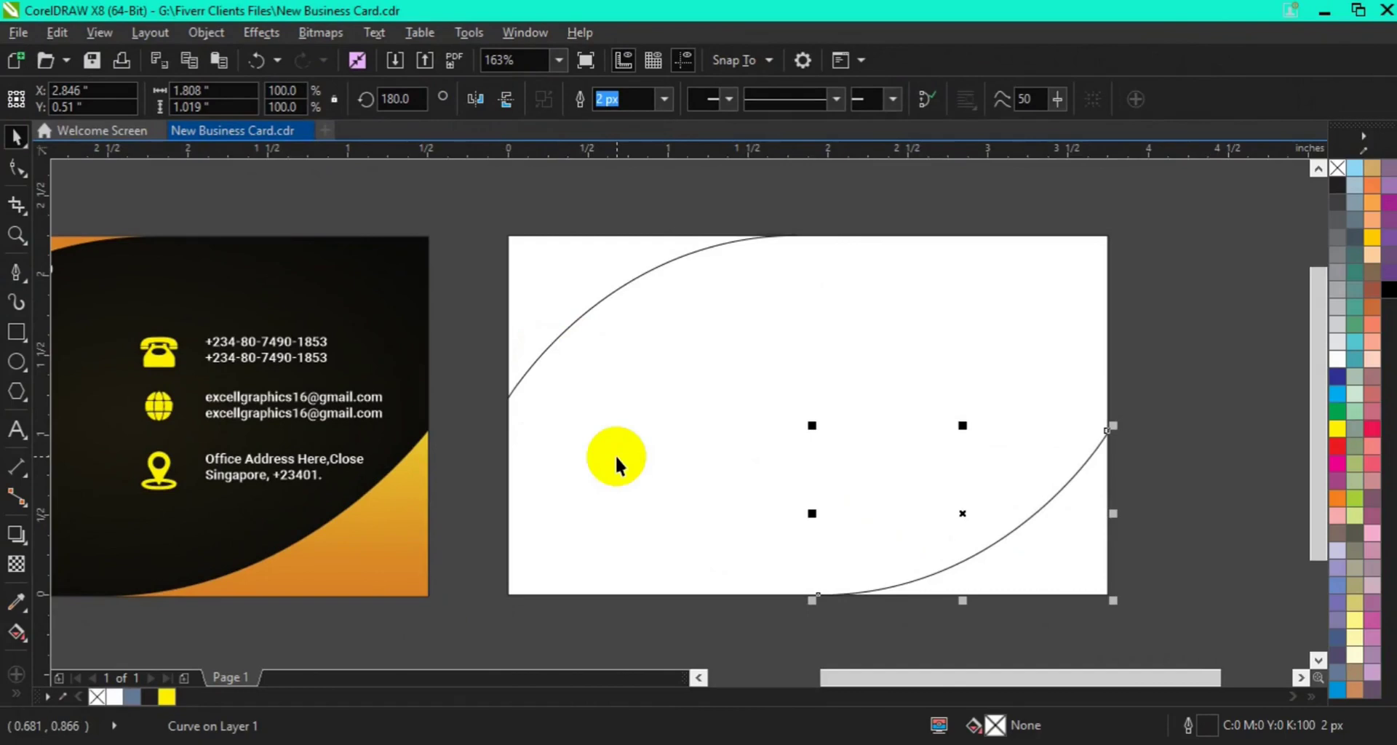
Step: Draw a circle about 1.08 inches in diameter and place it in the card's left part, centred vertically on the page
{"action": "left_click", "coordinate": [729, 677]}
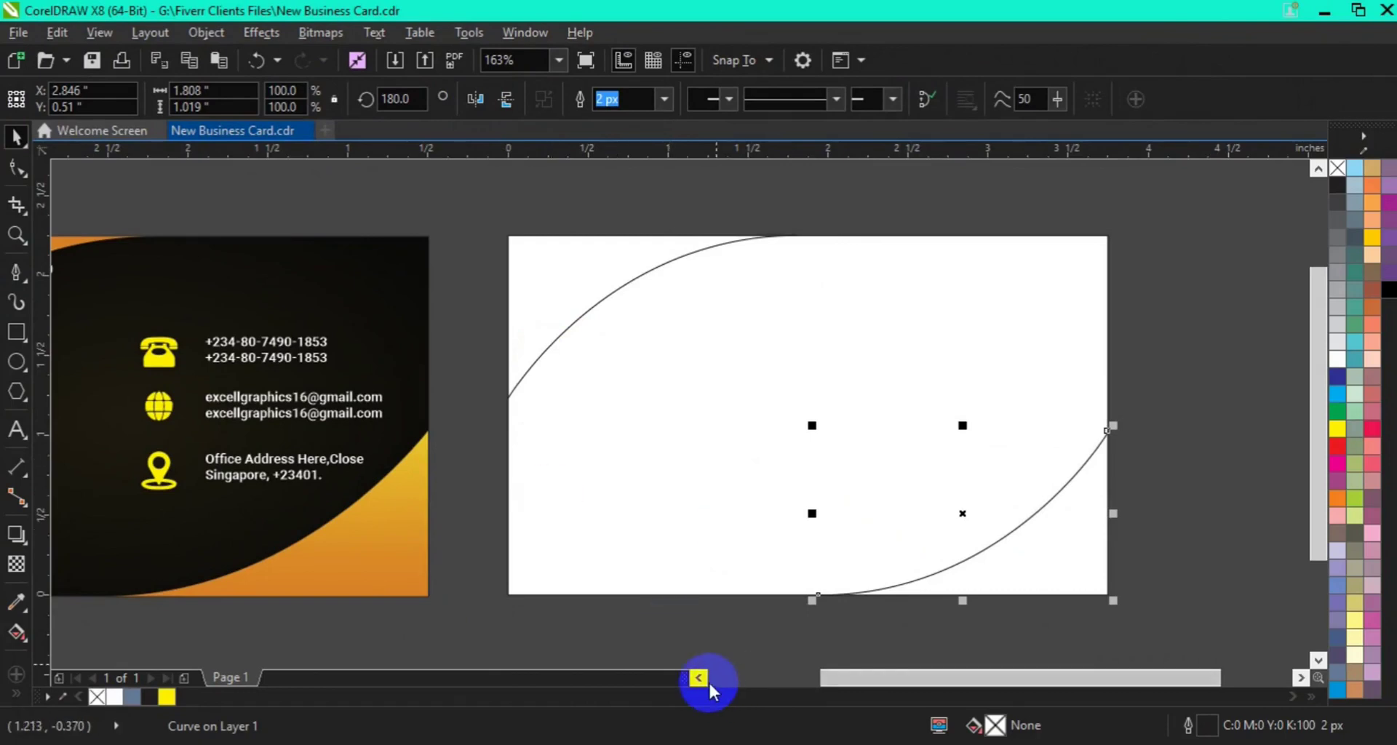
{"action": "left_click", "coordinate": [699, 678]}
{"action": "left_click", "coordinate": [698, 678]}
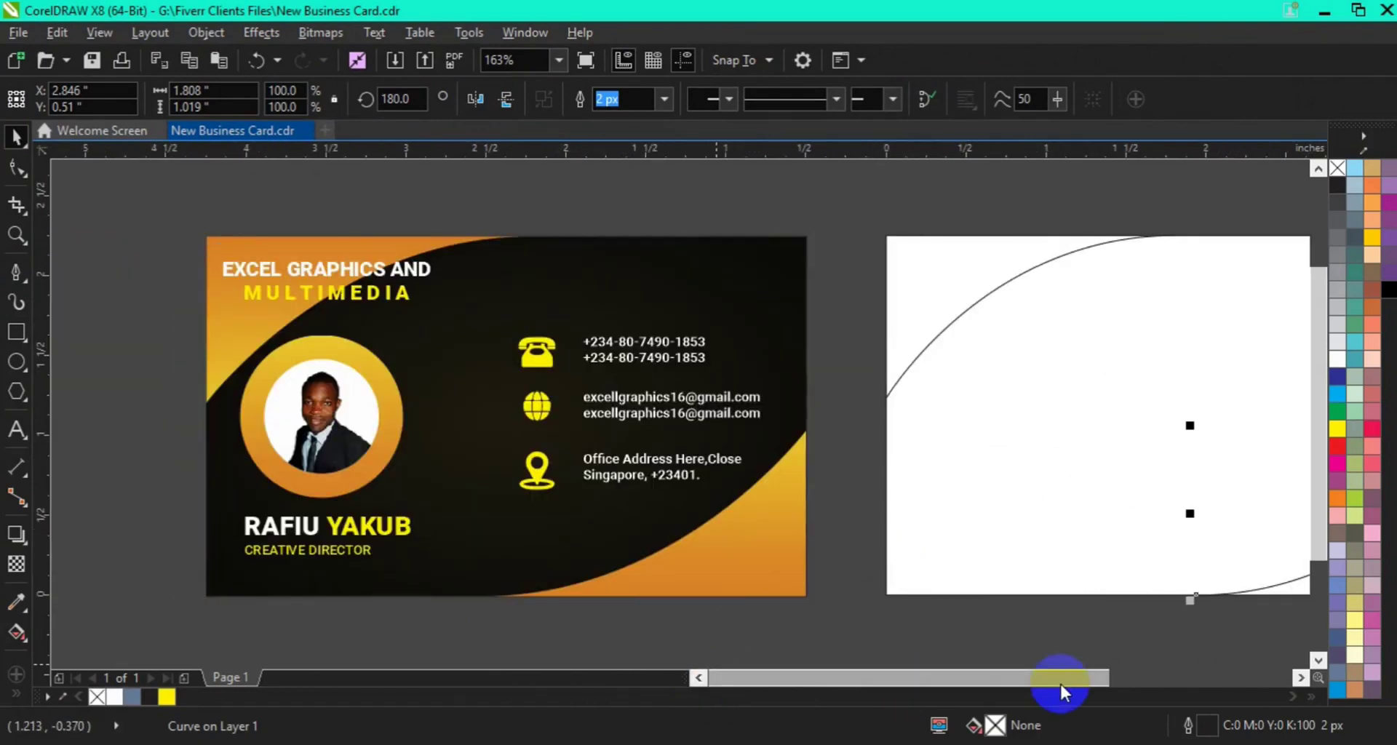
{"action": "left_click", "coordinate": [1299, 678]}
{"action": "left_click", "coordinate": [1299, 678]}
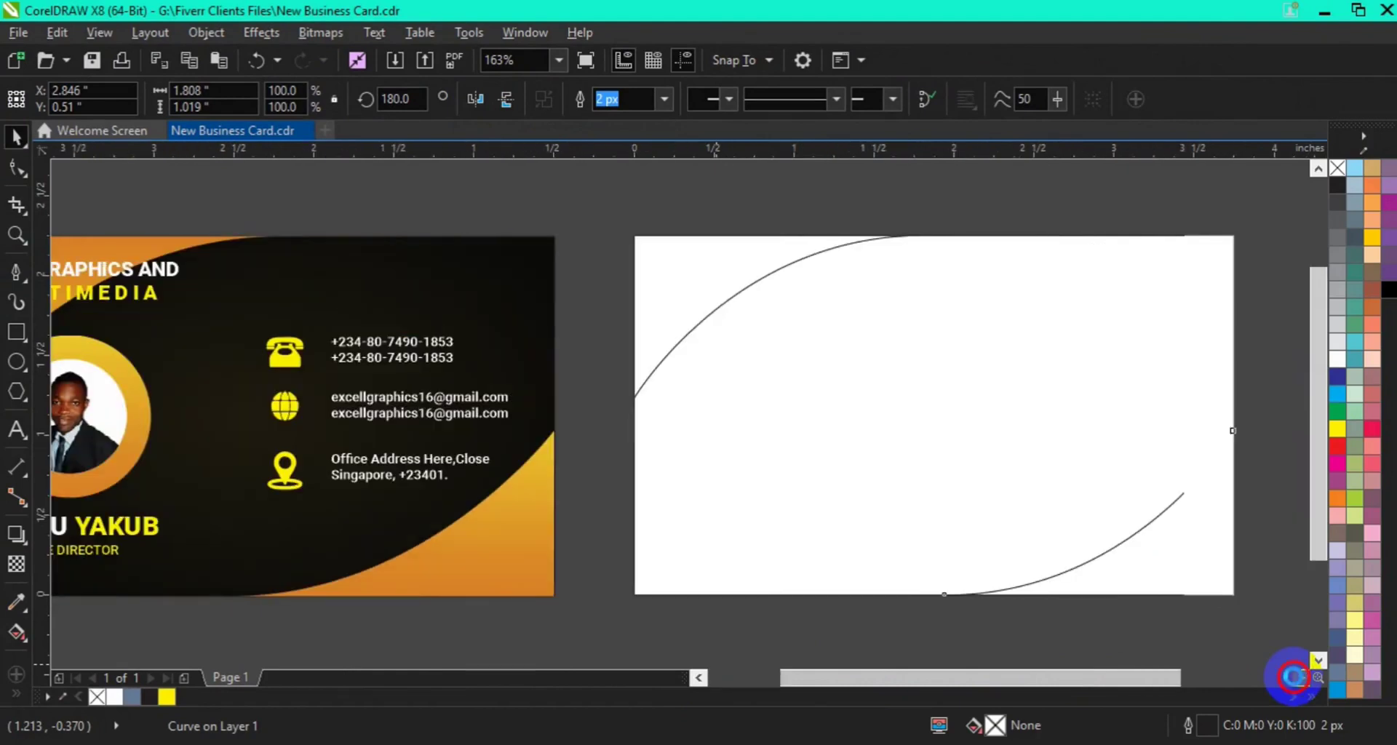
{"action": "left_click", "coordinate": [17, 364]}
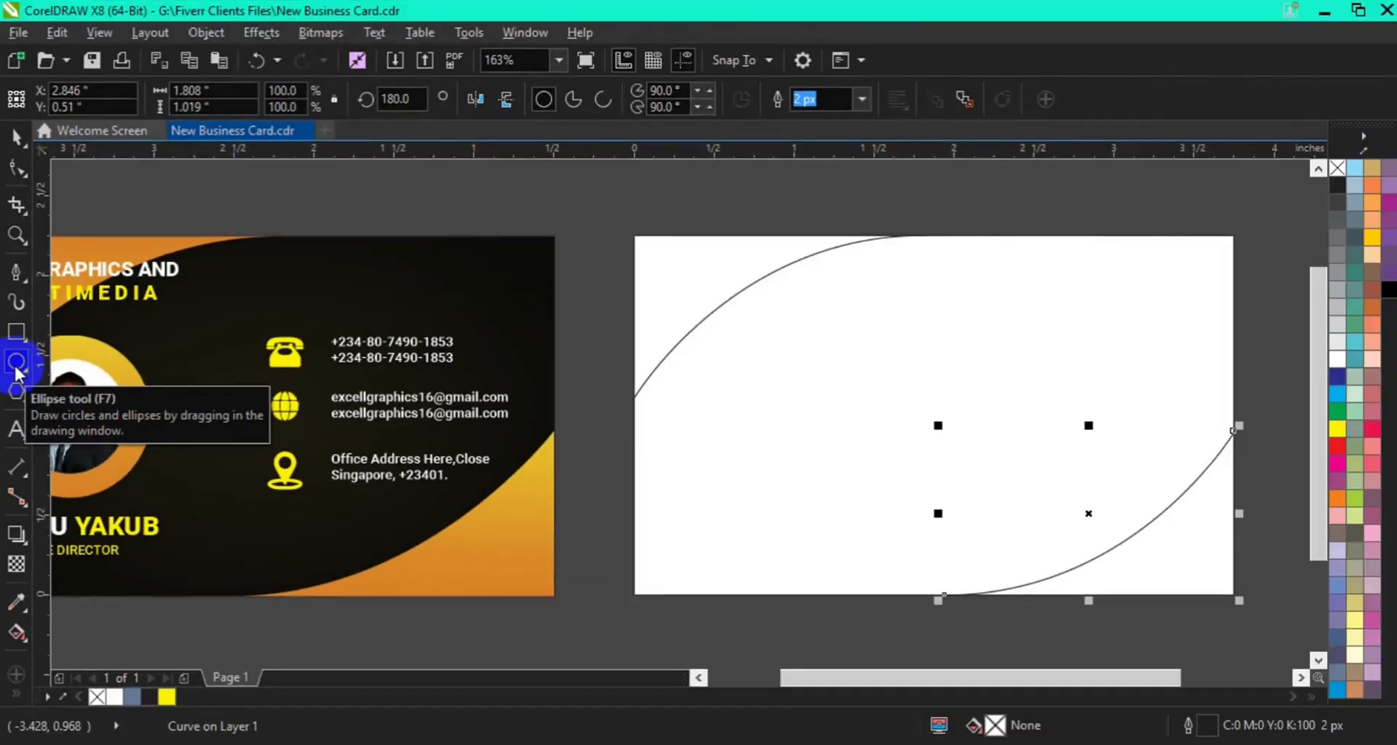
{"action": "left_click_drag", "start_coordinate": [722, 409], "coordinate": [897, 555]}
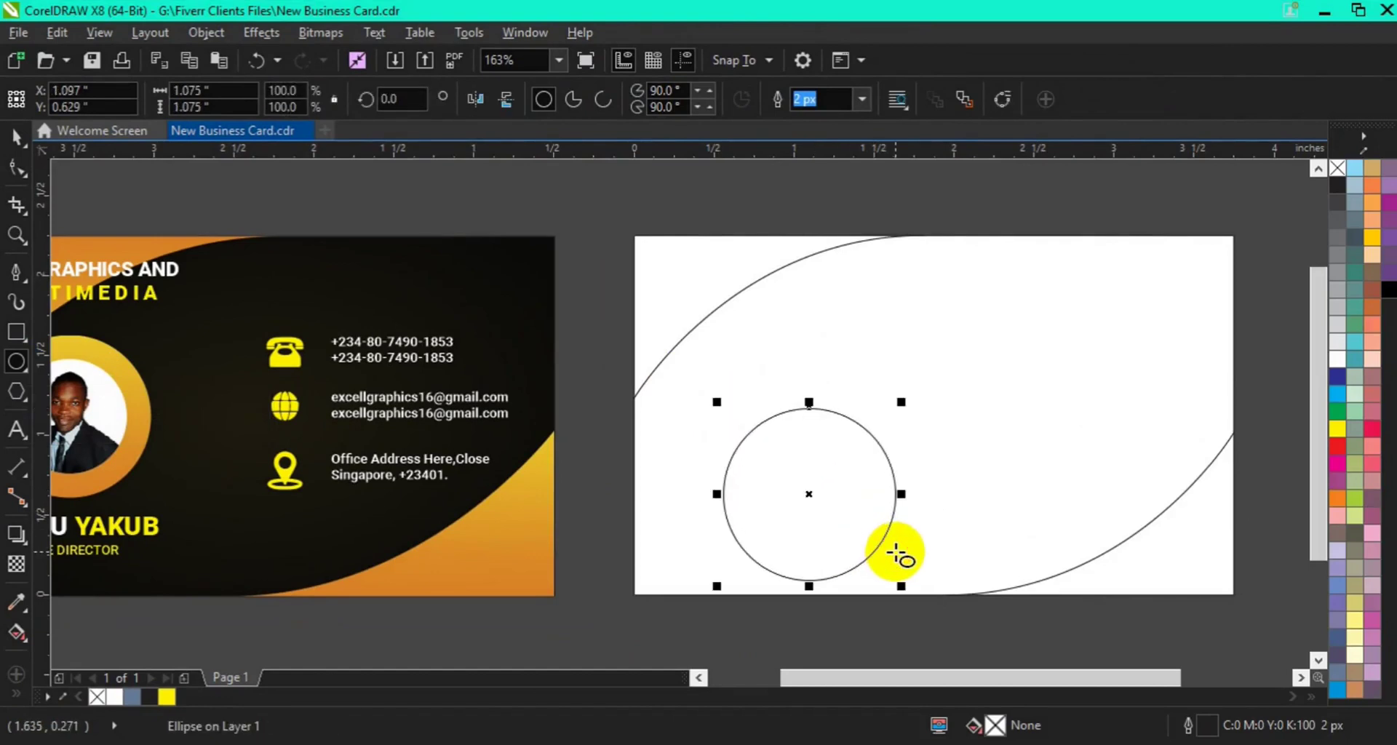
{"action": "key", "text": "p"}
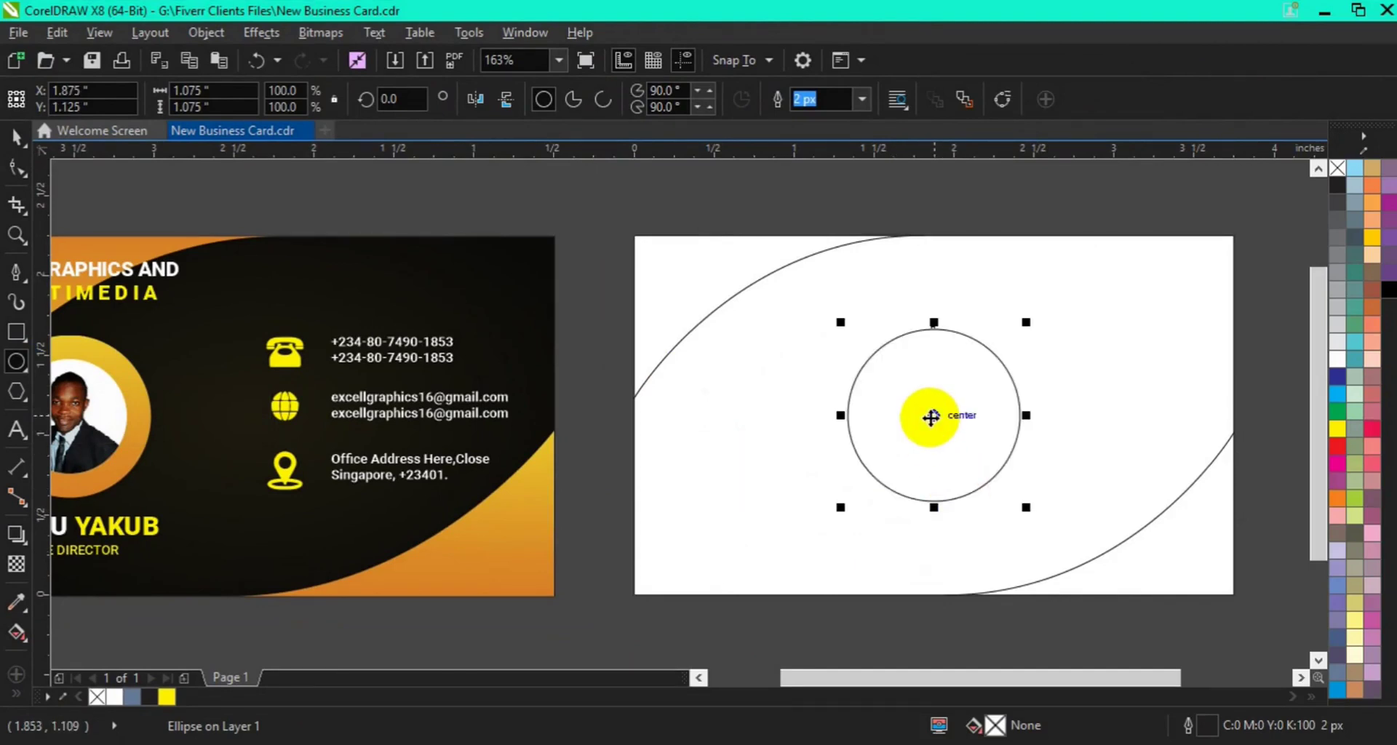
{"action": "left_click_drag", "start_coordinate": [930, 417], "coordinate": [754, 450]}
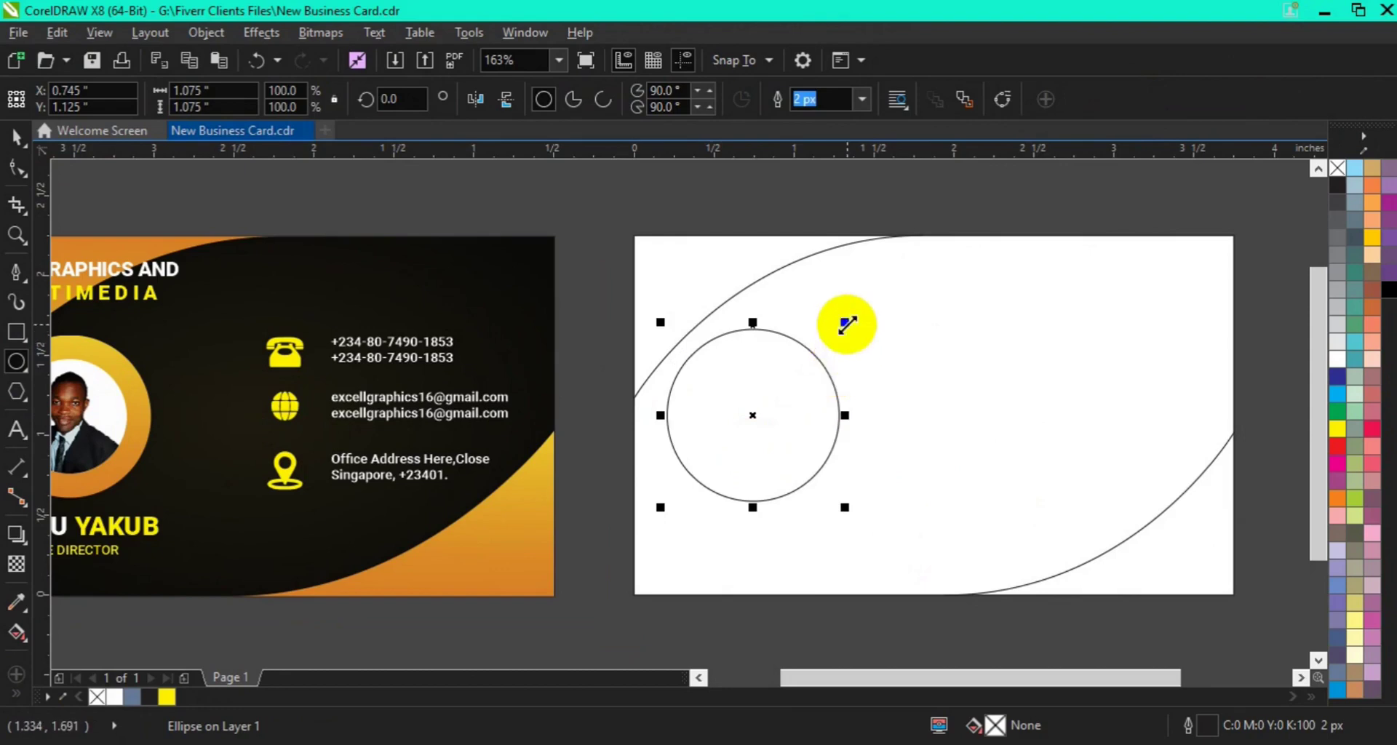
Step: Shrink the circle slightly about its centre and add a smaller concentric copy inside it to form a ring
{"action": "left_click_drag", "start_coordinate": [847, 324], "coordinate": [843, 336]}
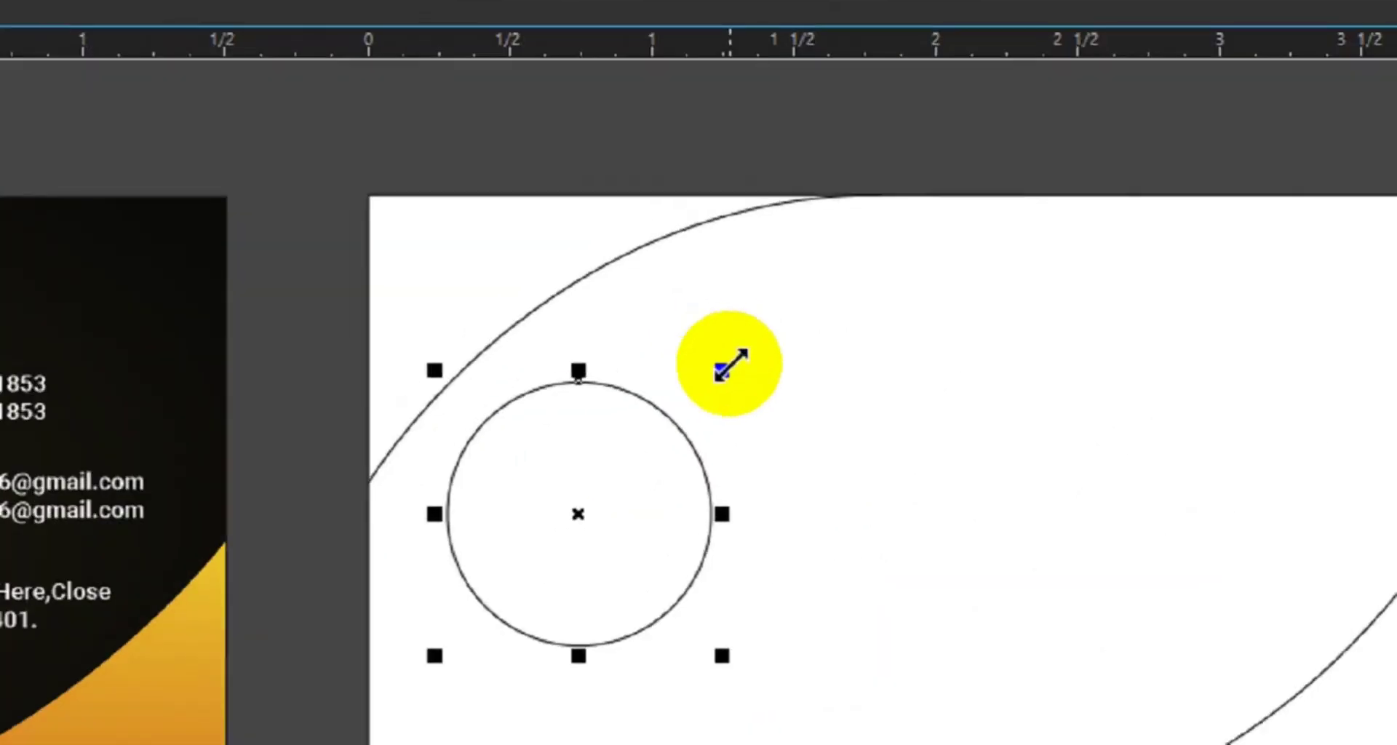
{"action": "left_click_drag", "start_coordinate": [699, 372], "coordinate": [671, 421]}
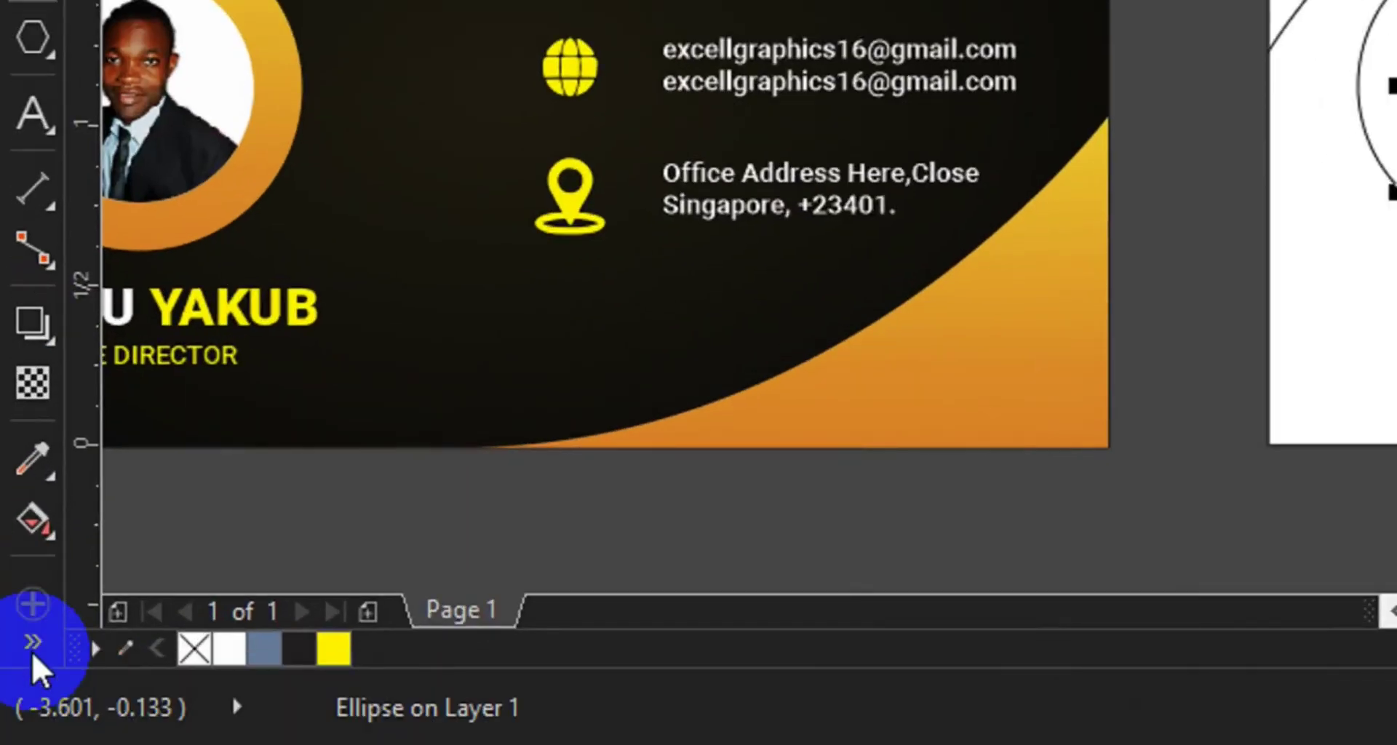
Step: Smart-fill the card's main area, both curved corners and the ring with blue-grey C:40 M:20 Y:0 K:40, leaving the inner circle unfilled
{"action": "left_click", "coordinate": [16, 698]}
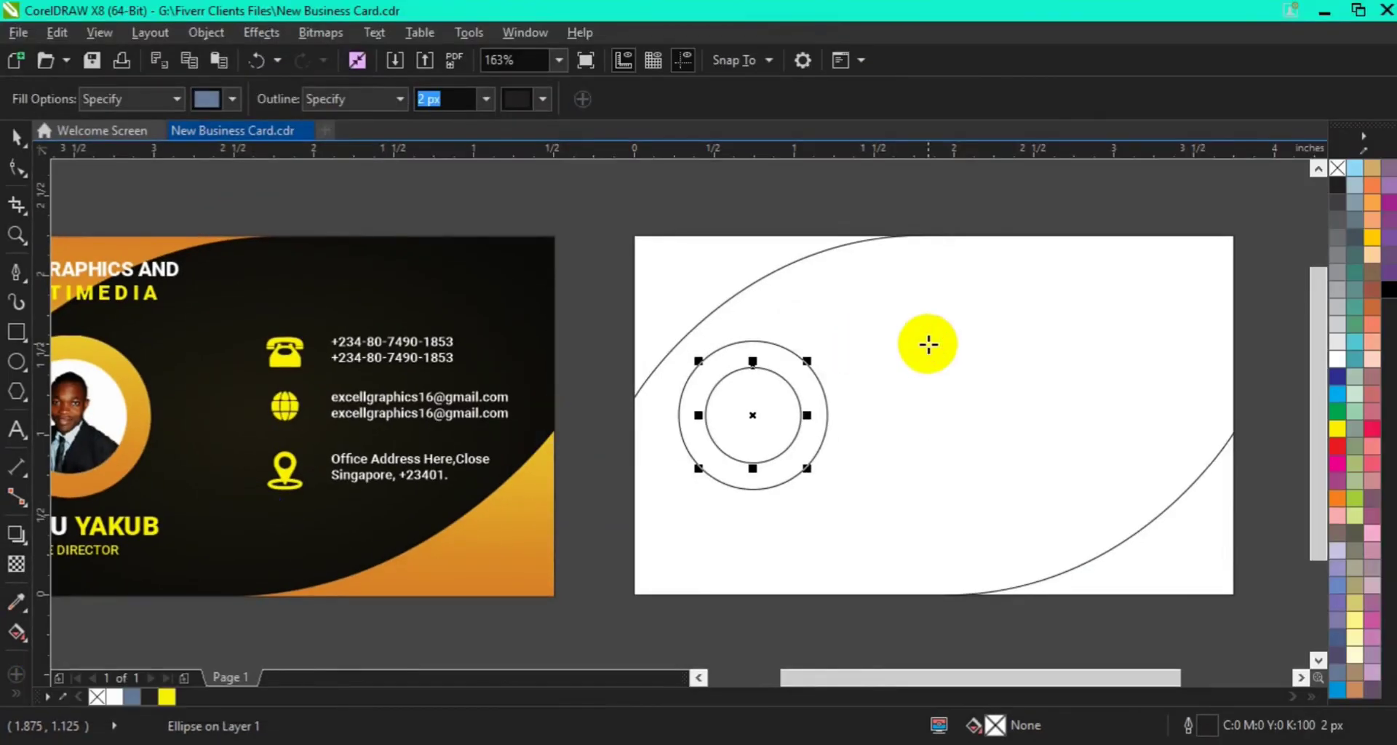
{"action": "left_click", "coordinate": [928, 344]}
{"action": "left_click", "coordinate": [729, 266]}
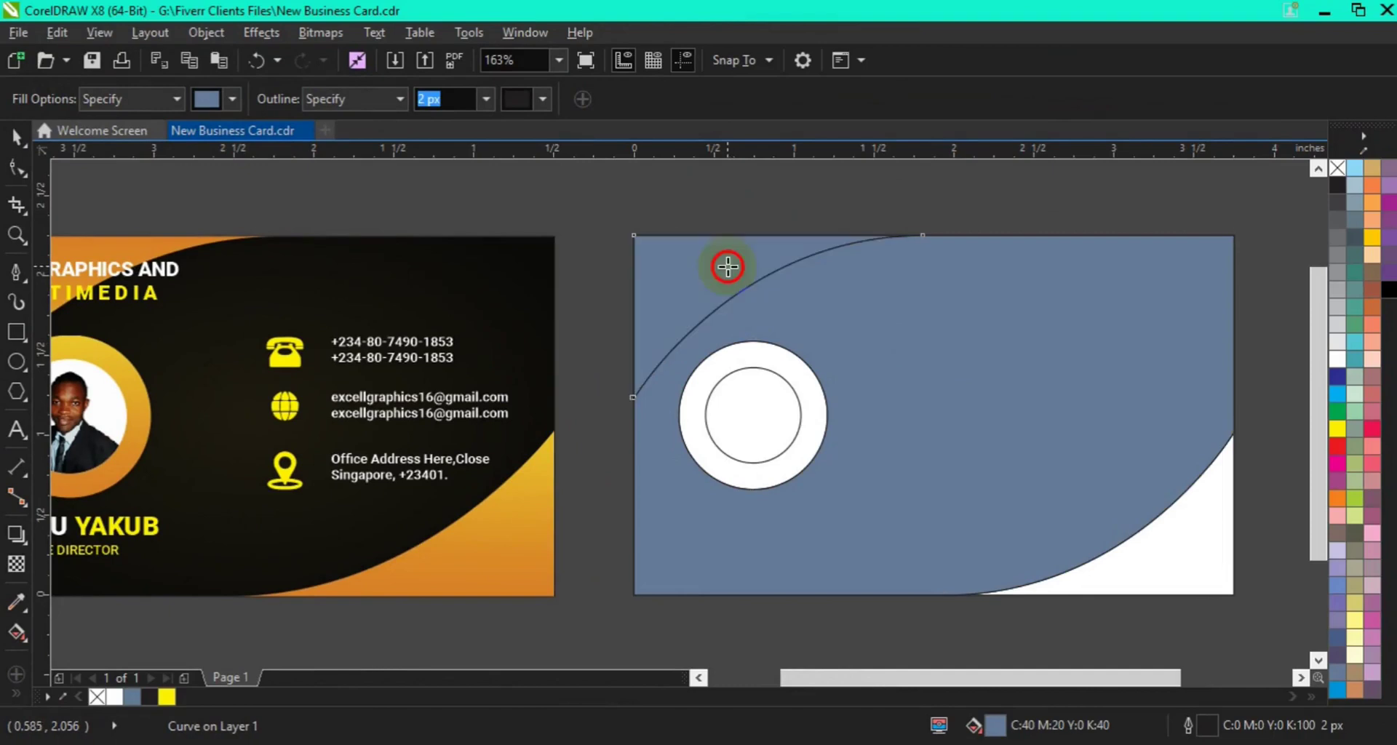
{"action": "left_click", "coordinate": [791, 382]}
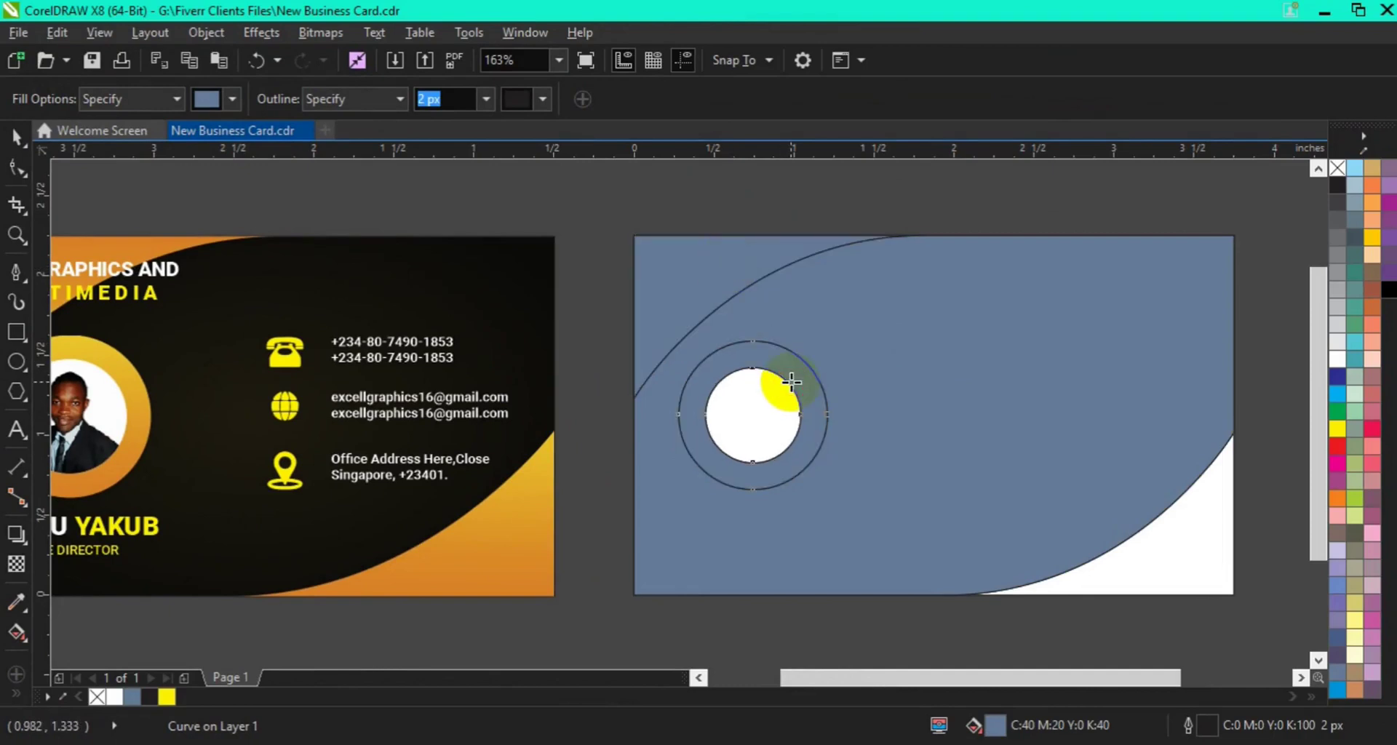
{"action": "left_click", "coordinate": [1168, 534]}
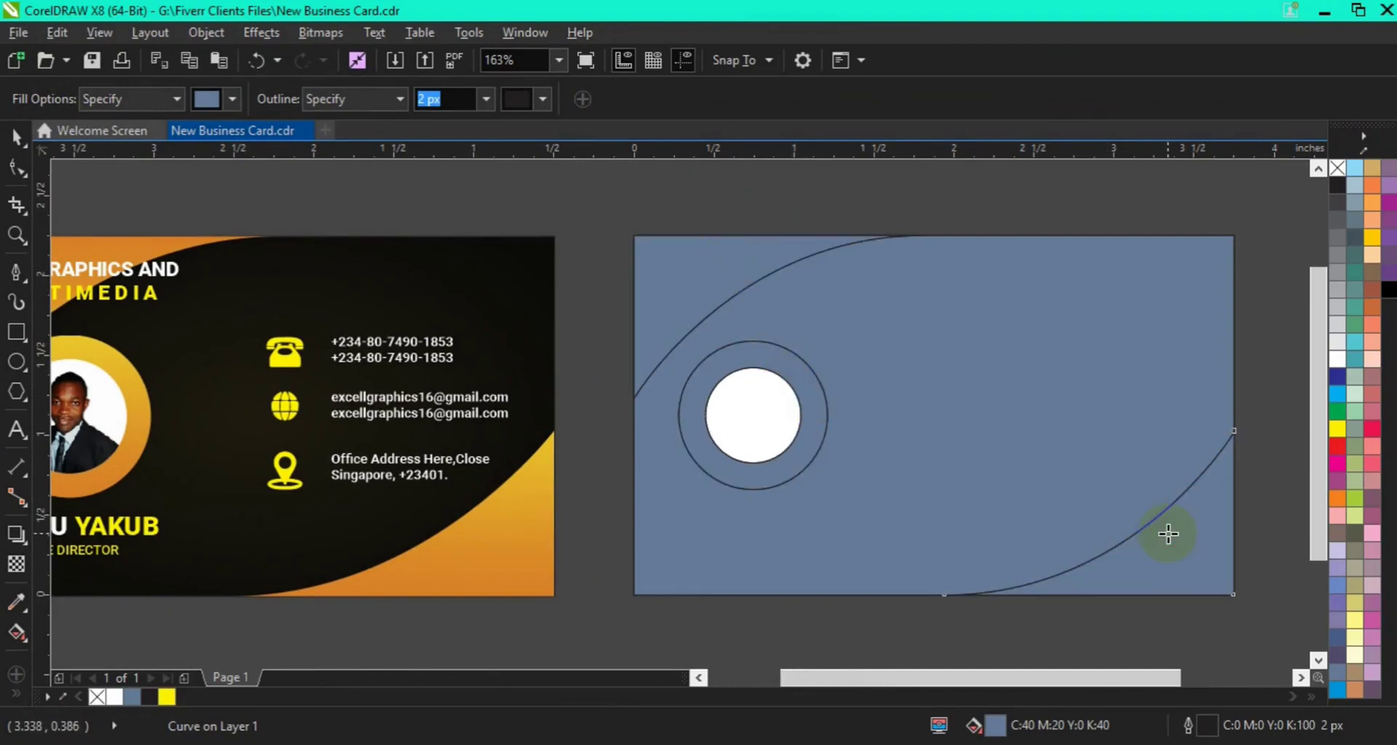
{"action": "left_click", "coordinate": [16, 136]}
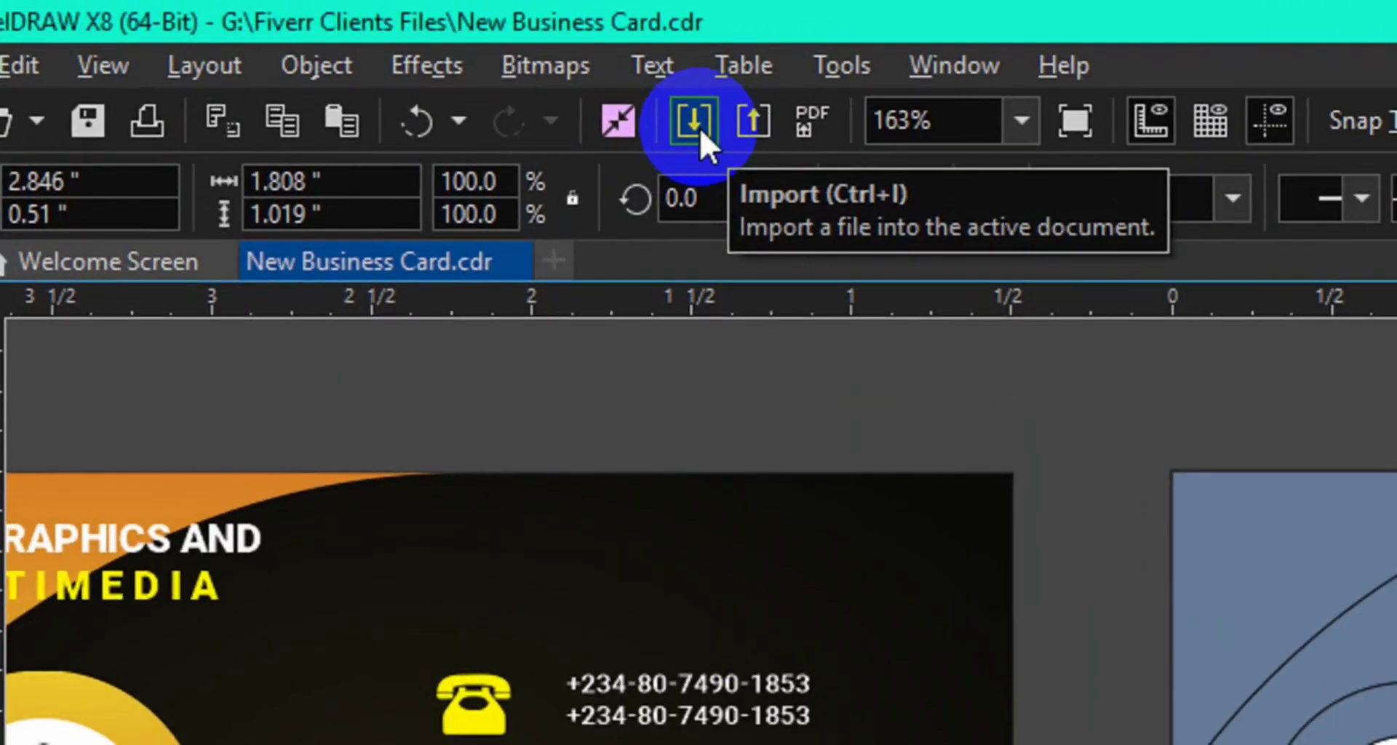
Step: Import the portrait image "pin" at about 0.78 × 0.86 inches and place it just to the right of the ring
{"action": "left_click", "coordinate": [495, 83]}
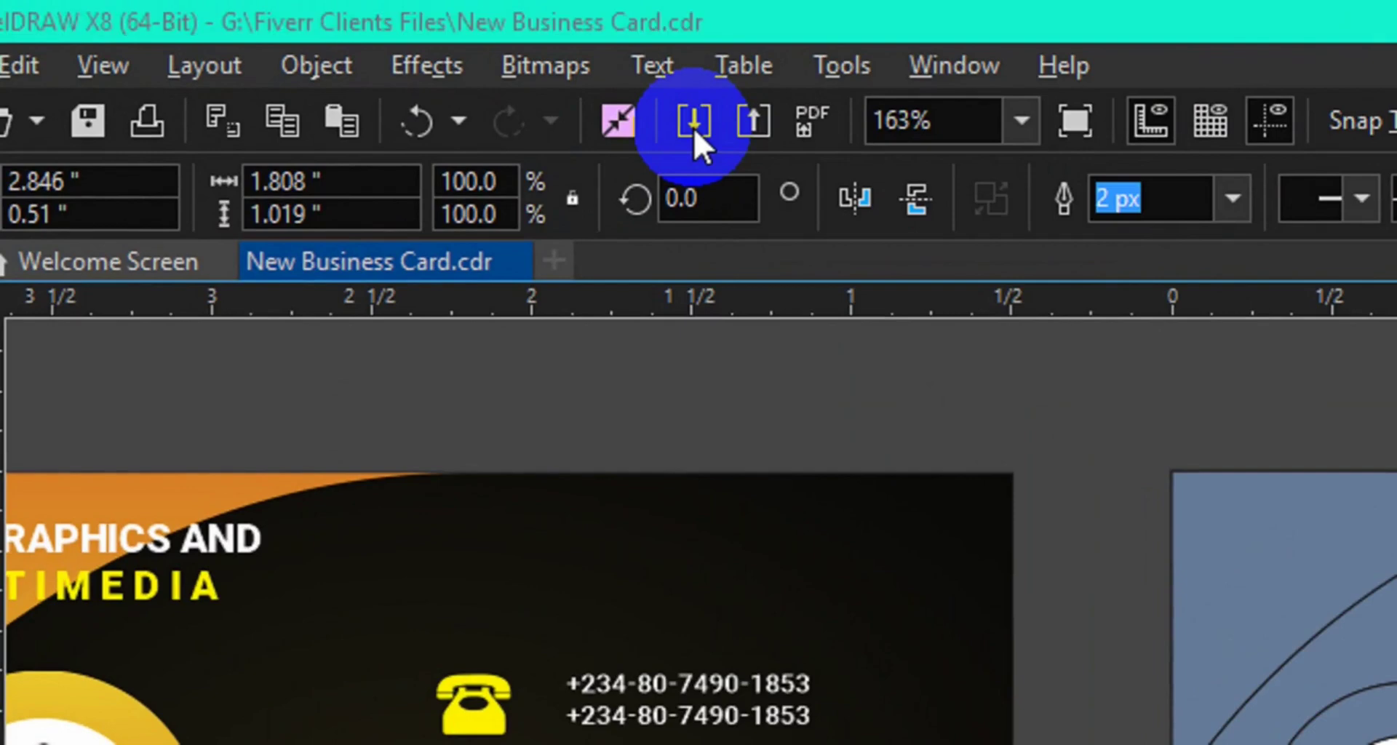
{"action": "left_click", "coordinate": [693, 128]}
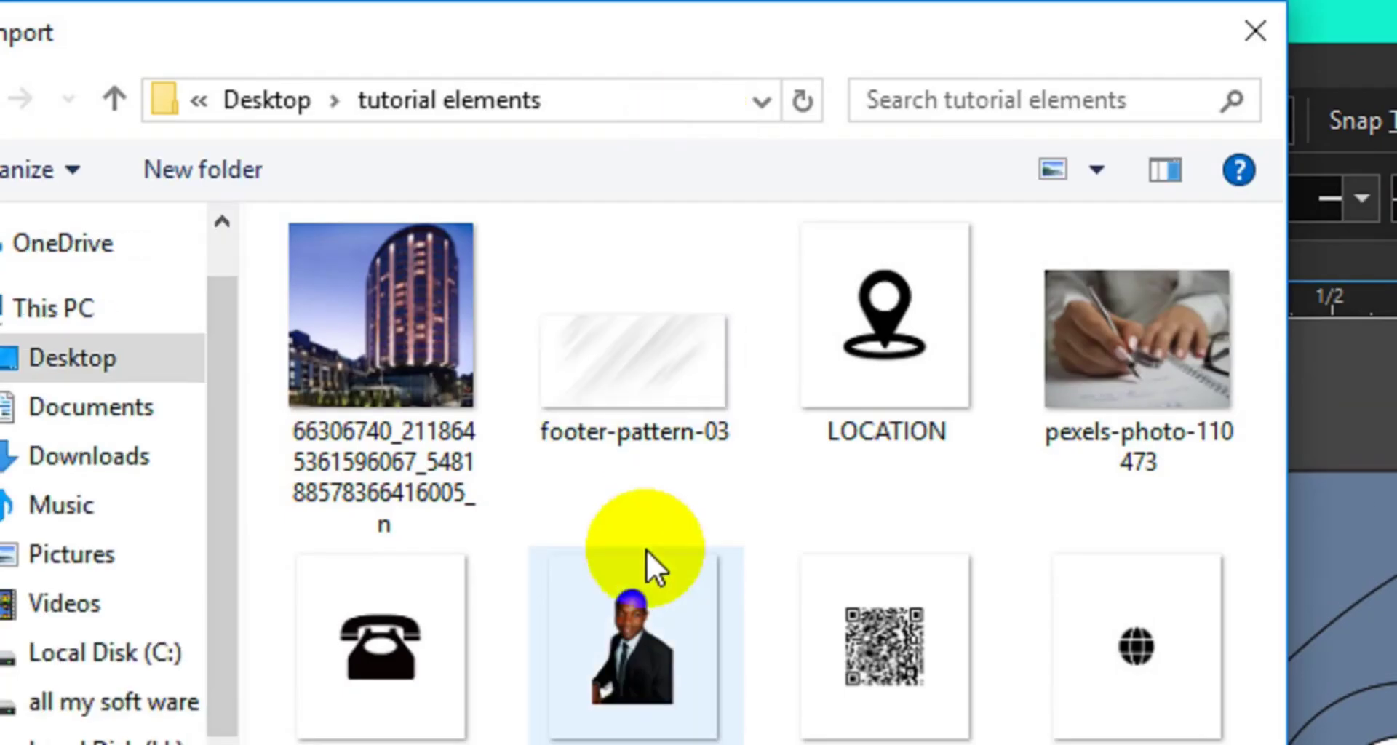
{"action": "left_click", "coordinate": [644, 611]}
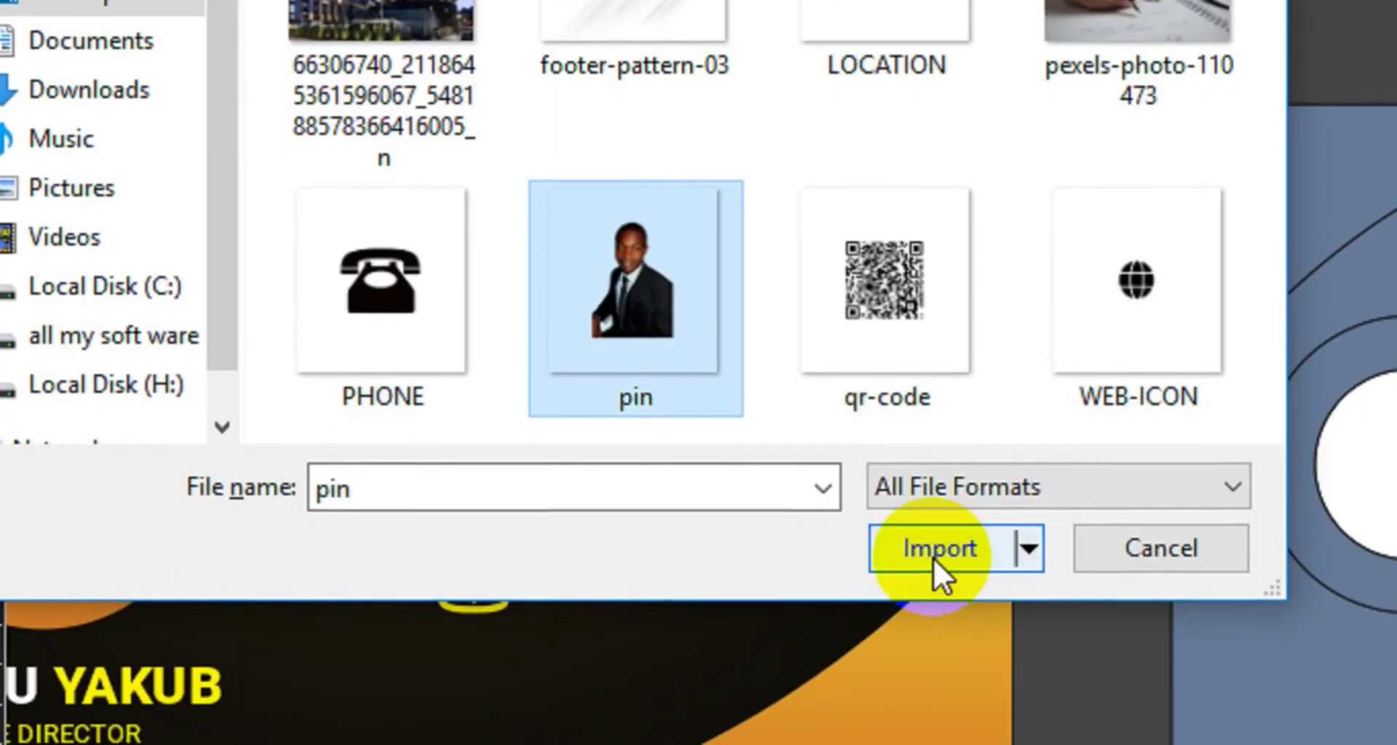
{"action": "left_click", "coordinate": [933, 558]}
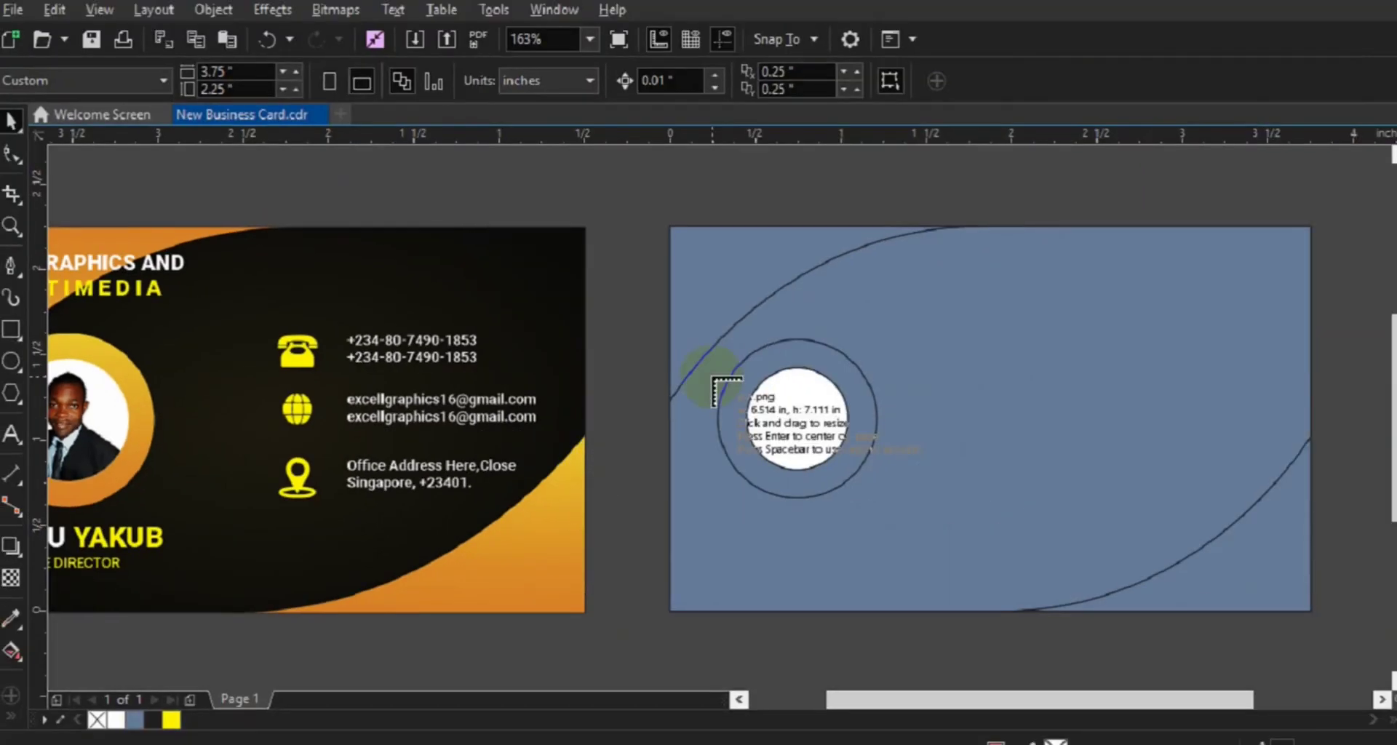
{"action": "left_click", "coordinate": [1306, 370]}
{"action": "left_click_drag", "start_coordinate": [701, 370], "coordinate": [831, 498]}
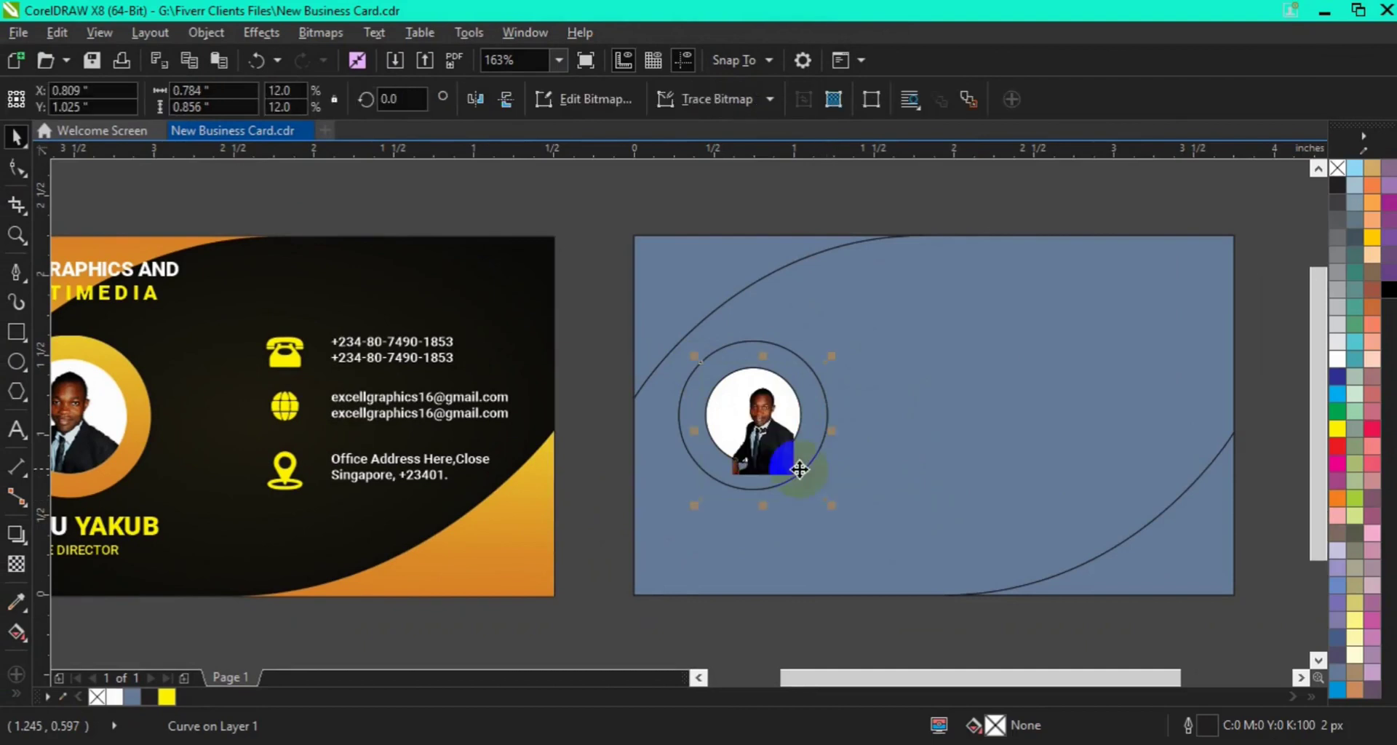
{"action": "left_click", "coordinate": [792, 457]}
{"action": "left_click_drag", "start_coordinate": [792, 456], "coordinate": [883, 454]}
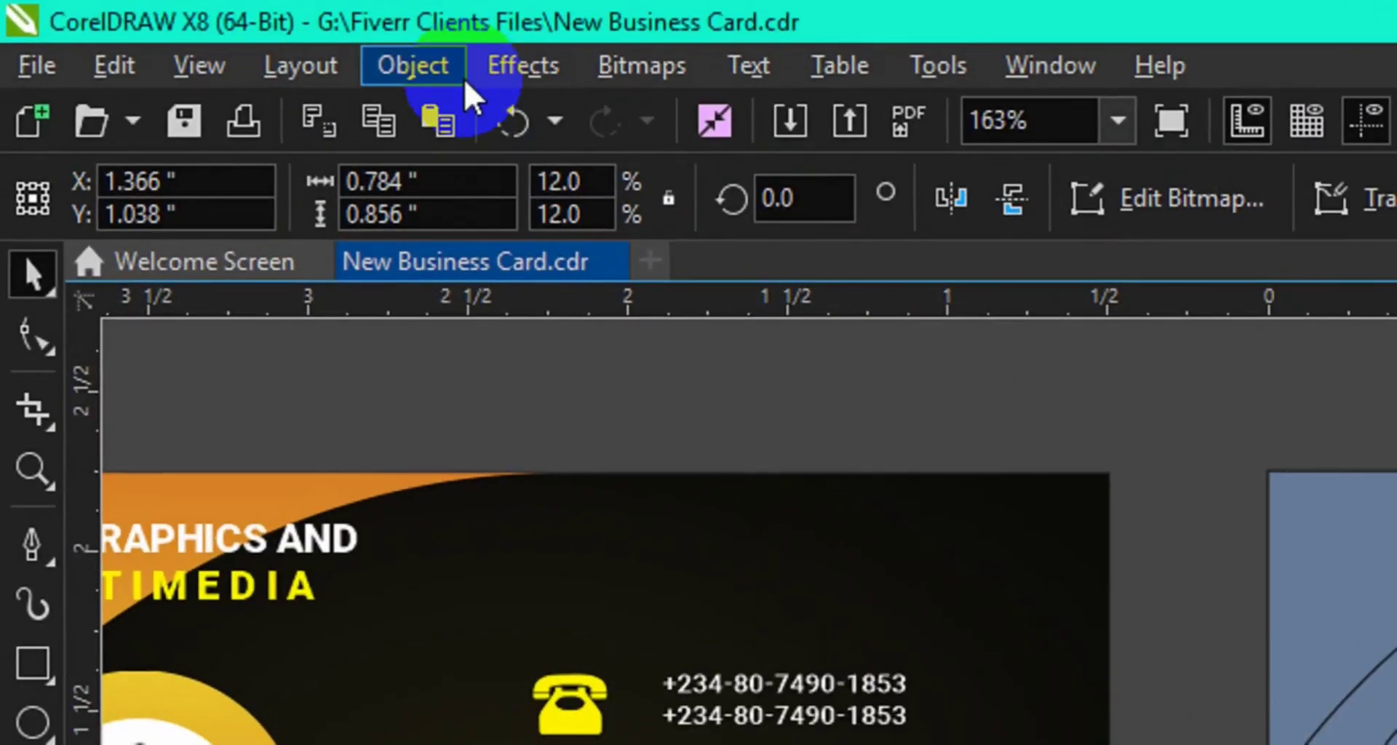
Step: PowerClip the portrait inside the ring's inner circle
{"action": "left_click", "coordinate": [440, 74]}
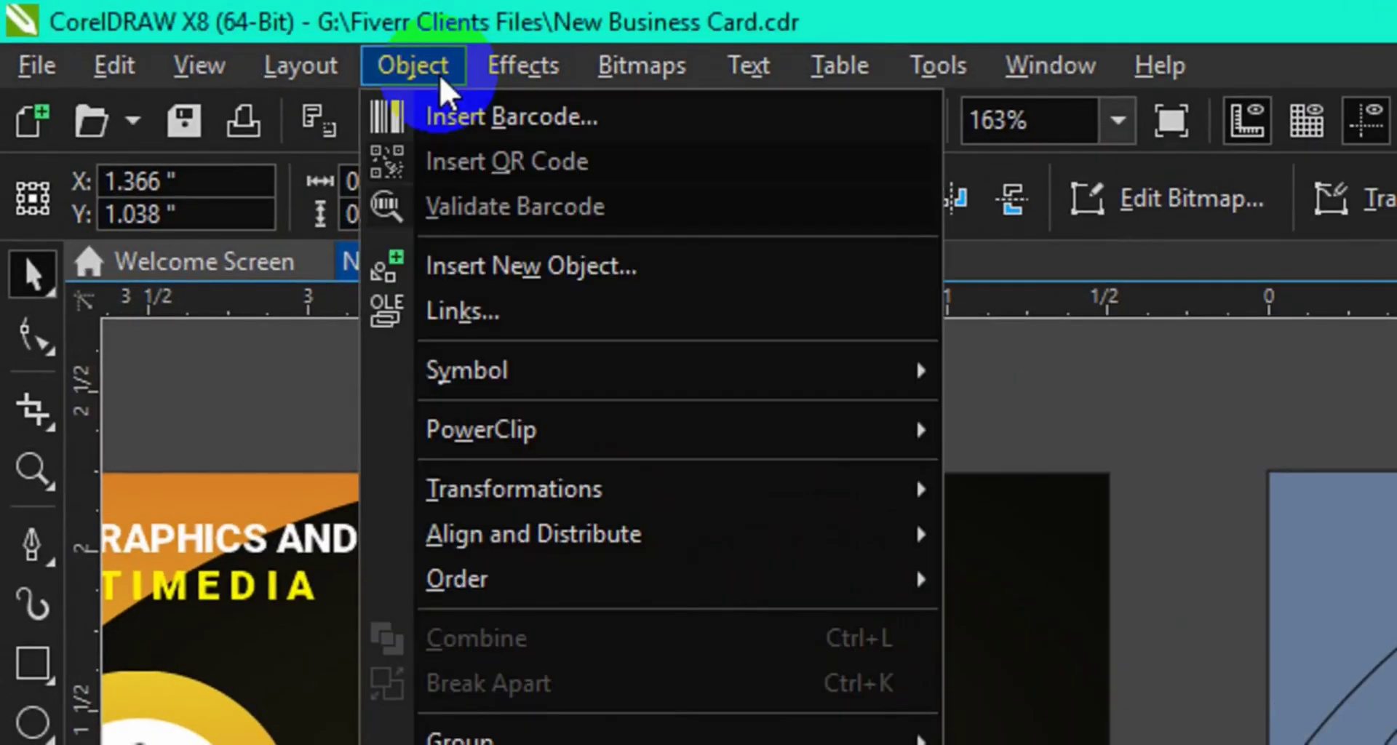
{"action": "mouse_move", "coordinate": [636, 415]}
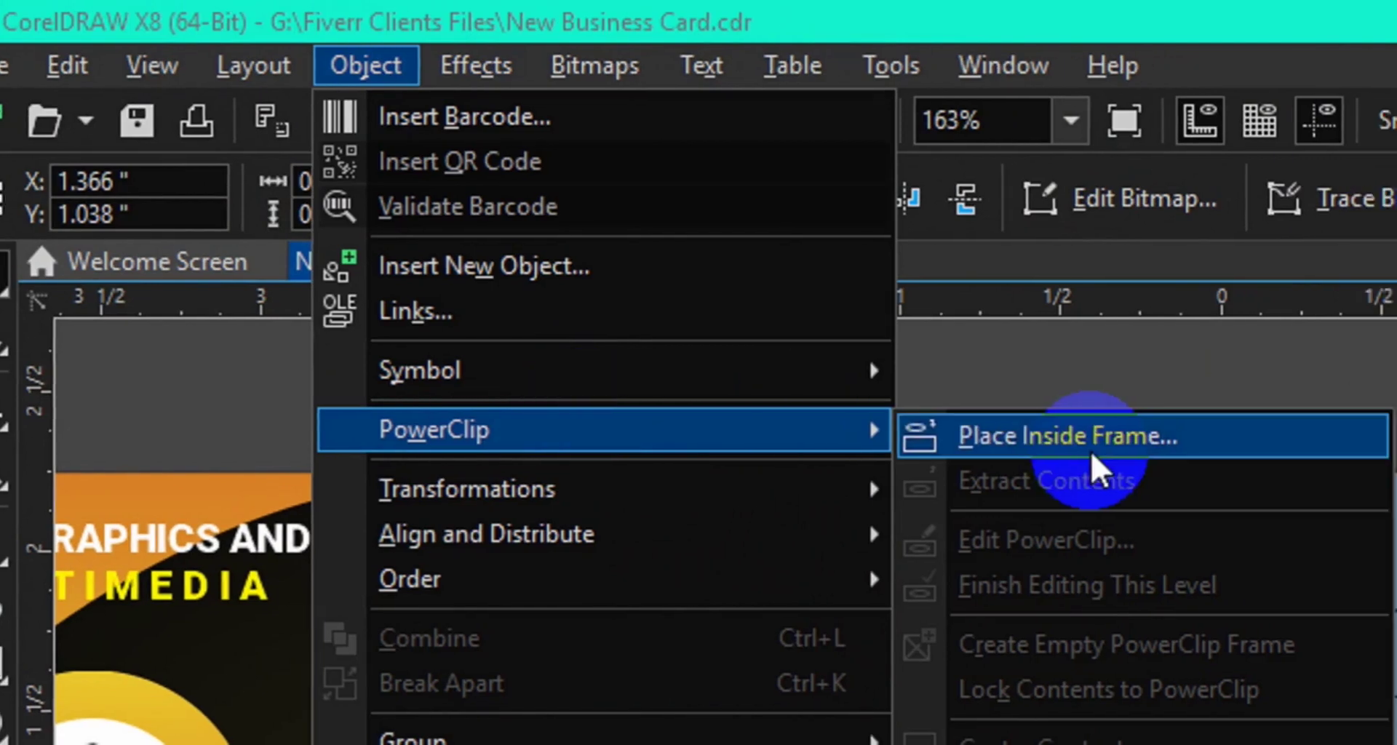
{"action": "left_click", "coordinate": [1063, 437]}
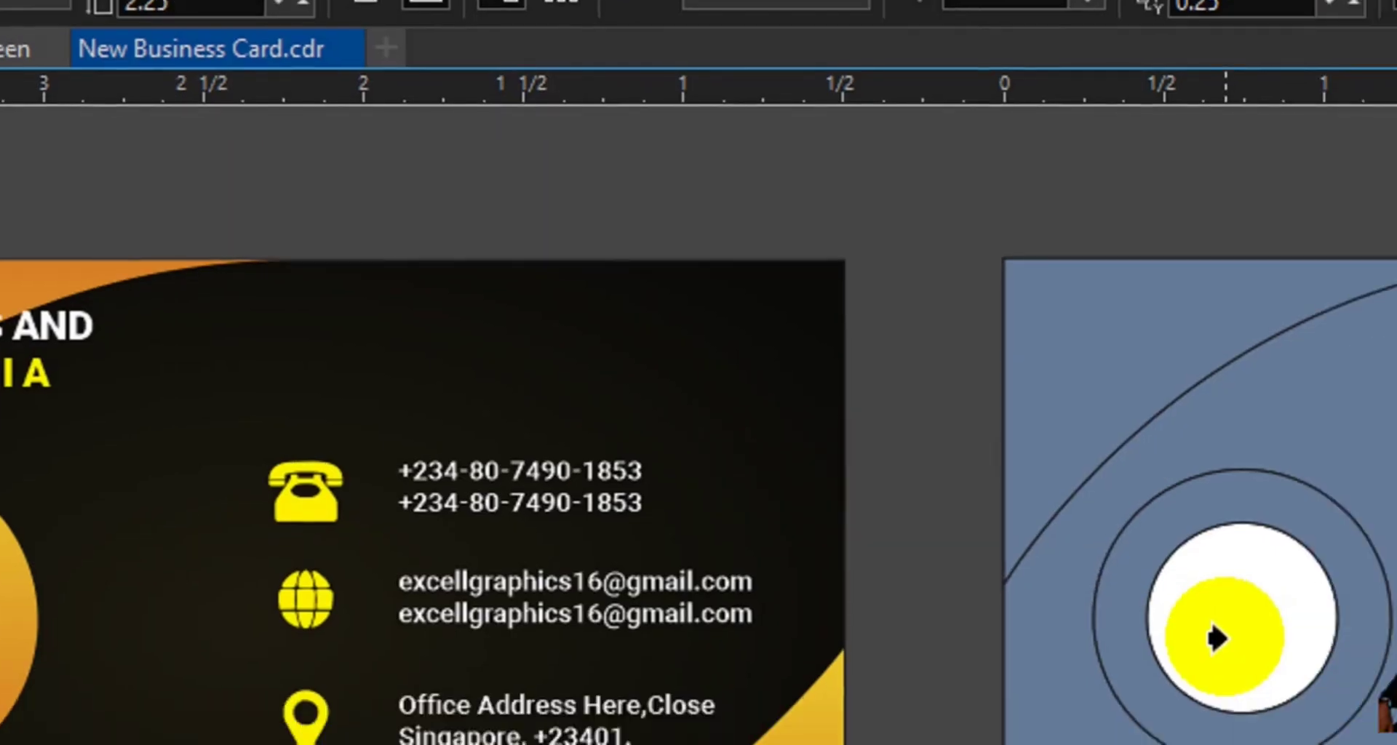
{"action": "left_click", "coordinate": [1325, 685]}
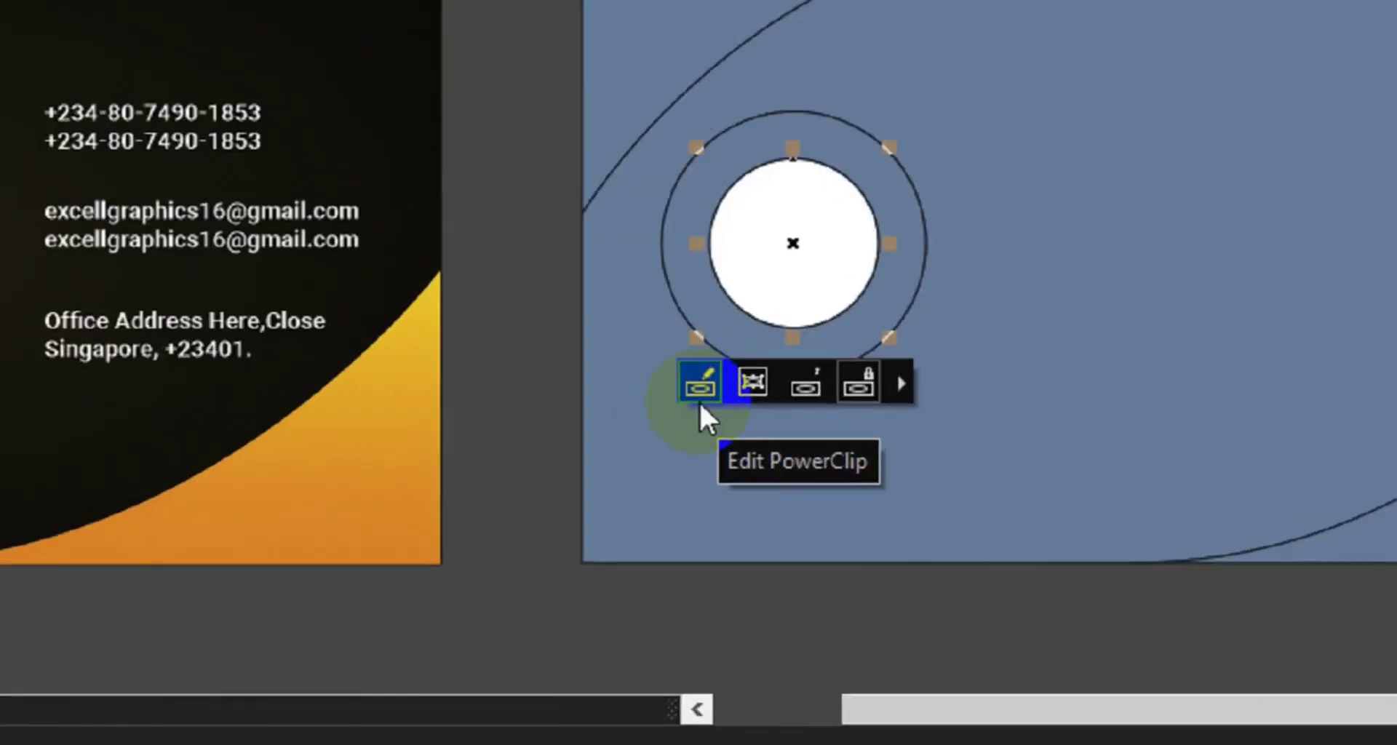
Step: Edit the inner circle's PowerClip contents and move the portrait into the circle, centred horizontally
{"action": "left_click", "coordinate": [700, 384]}
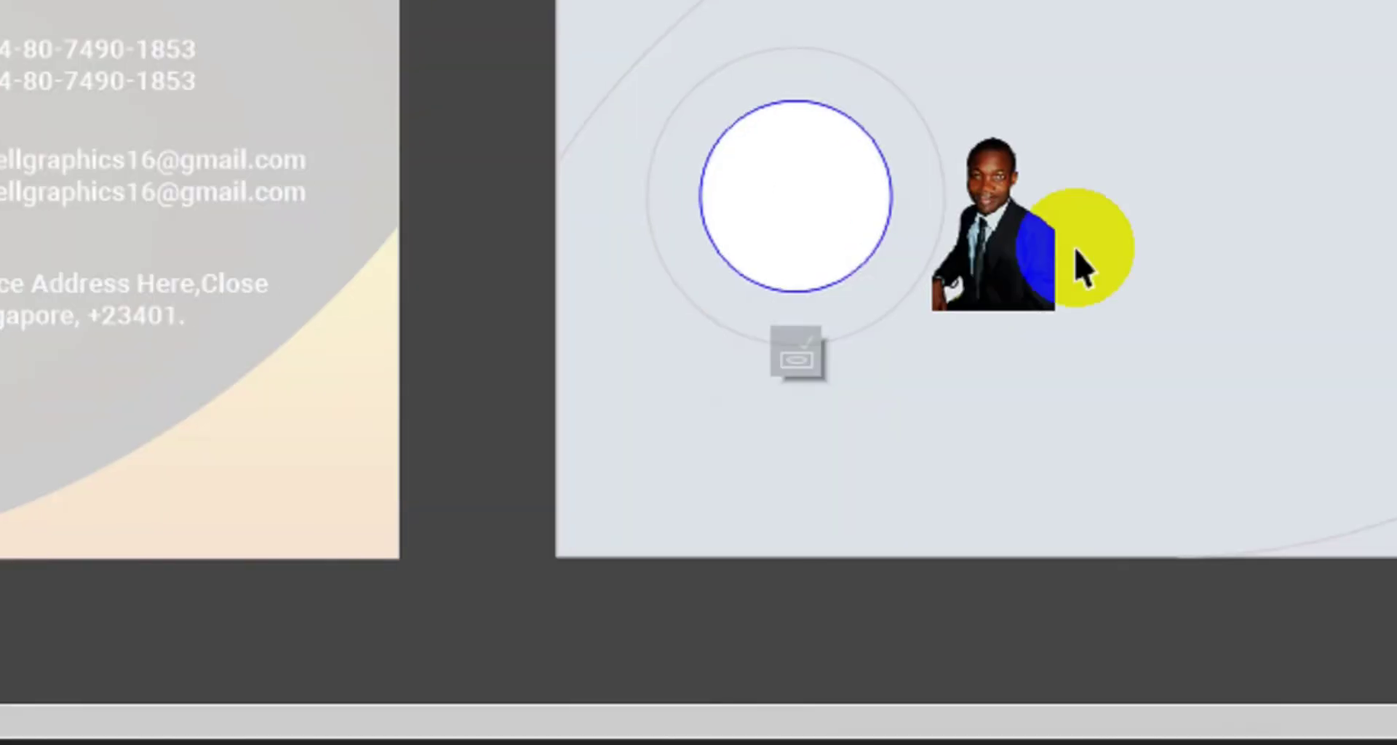
{"action": "left_click", "coordinate": [1086, 249]}
{"action": "left_click_drag", "start_coordinate": [1086, 243], "coordinate": [869, 248]}
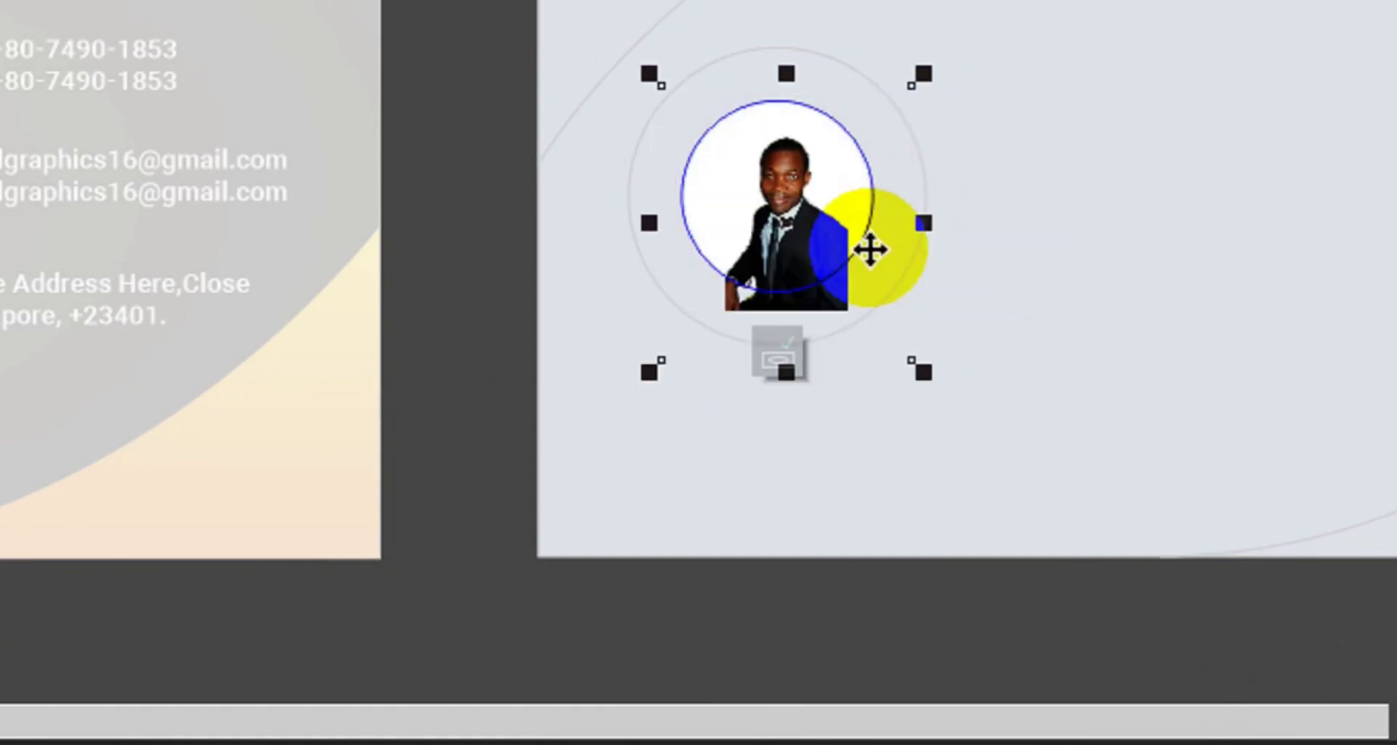
{"action": "left_click", "coordinate": [1021, 242]}
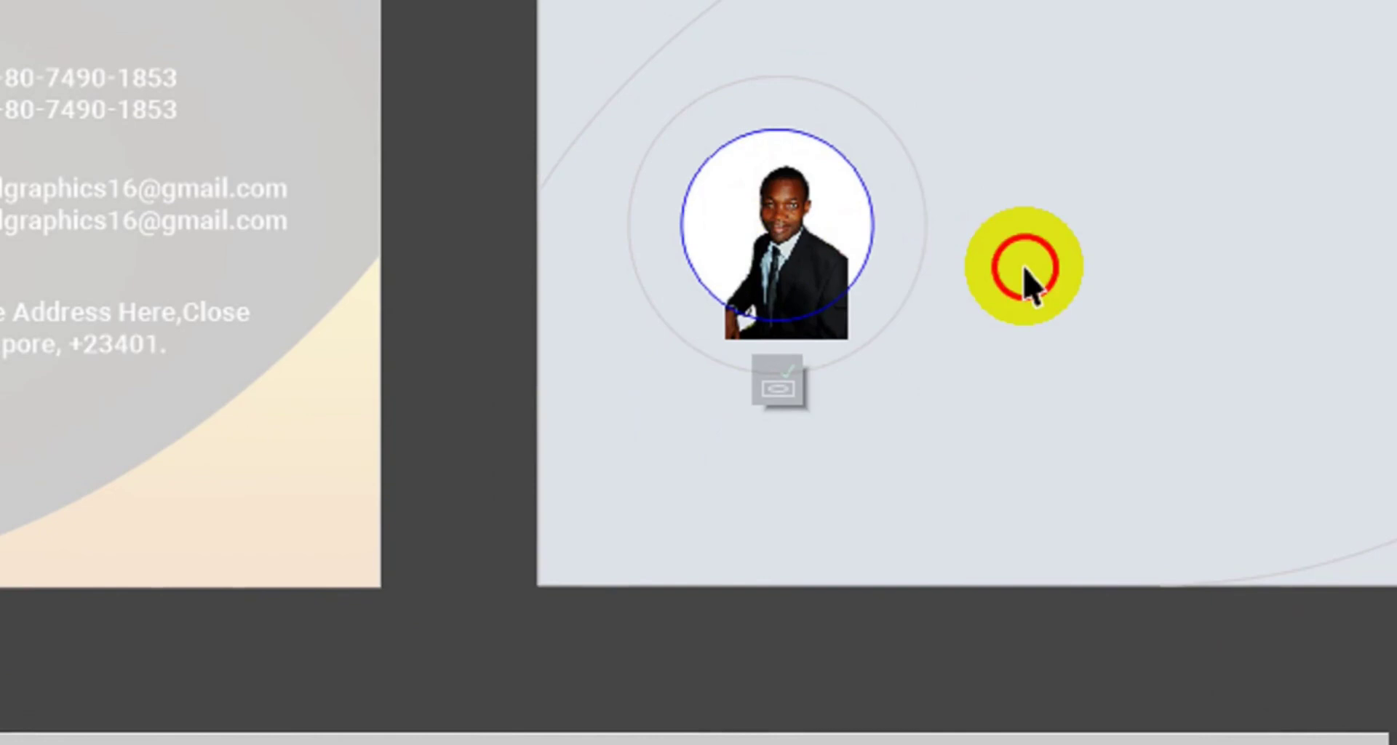
{"action": "left_click", "coordinate": [860, 270]}
{"action": "mouse_move", "coordinate": [810, 273]}
{"action": "left_mouse_down"}
{"action": "mouse_move", "coordinate": [788, 272]}
{"action": "mouse_move", "coordinate": [801, 278]}
{"action": "left_mouse_up"}
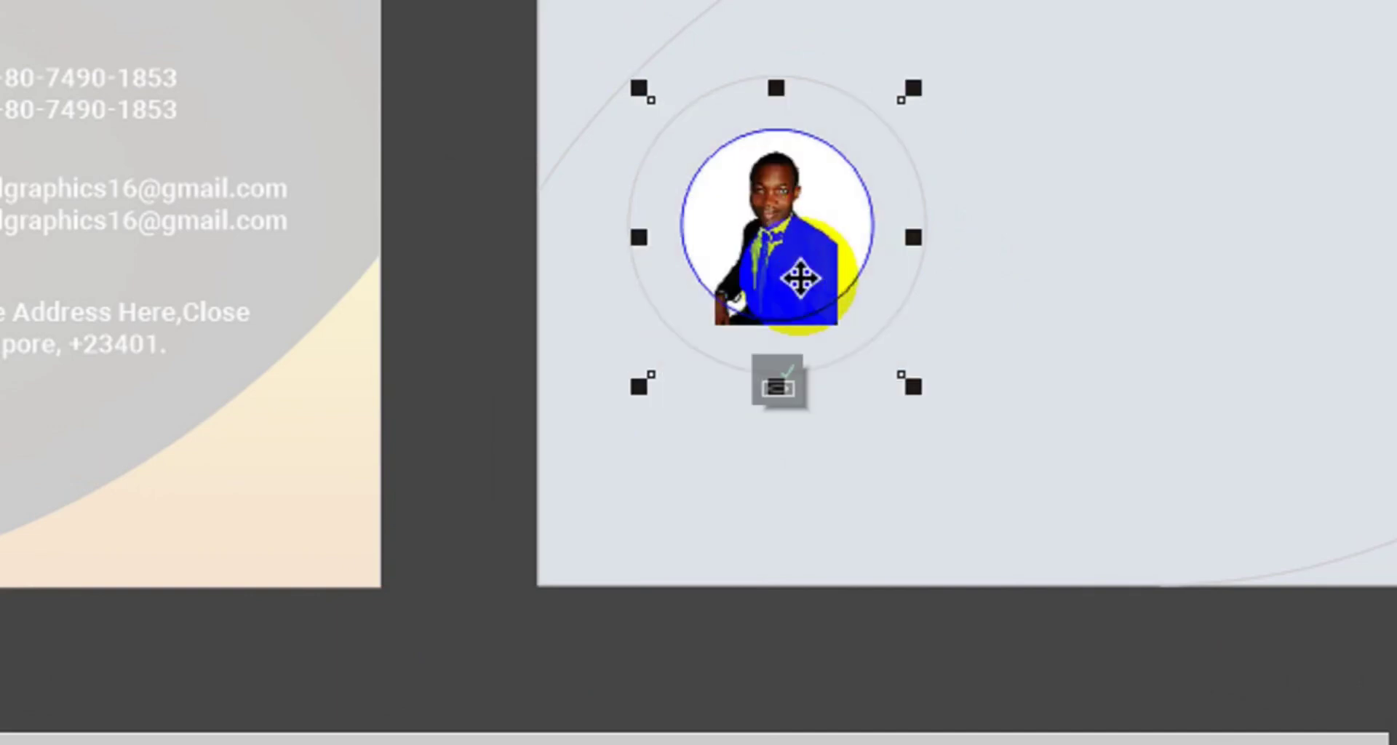
Step: Nudge the portrait down until the circle crops its lower edge, and finish editing the PowerClip
{"action": "key", "text": "Down"}
{"action": "key", "text": "Down"}
{"action": "key", "text": "Down"}
{"action": "key", "text": "Down"}
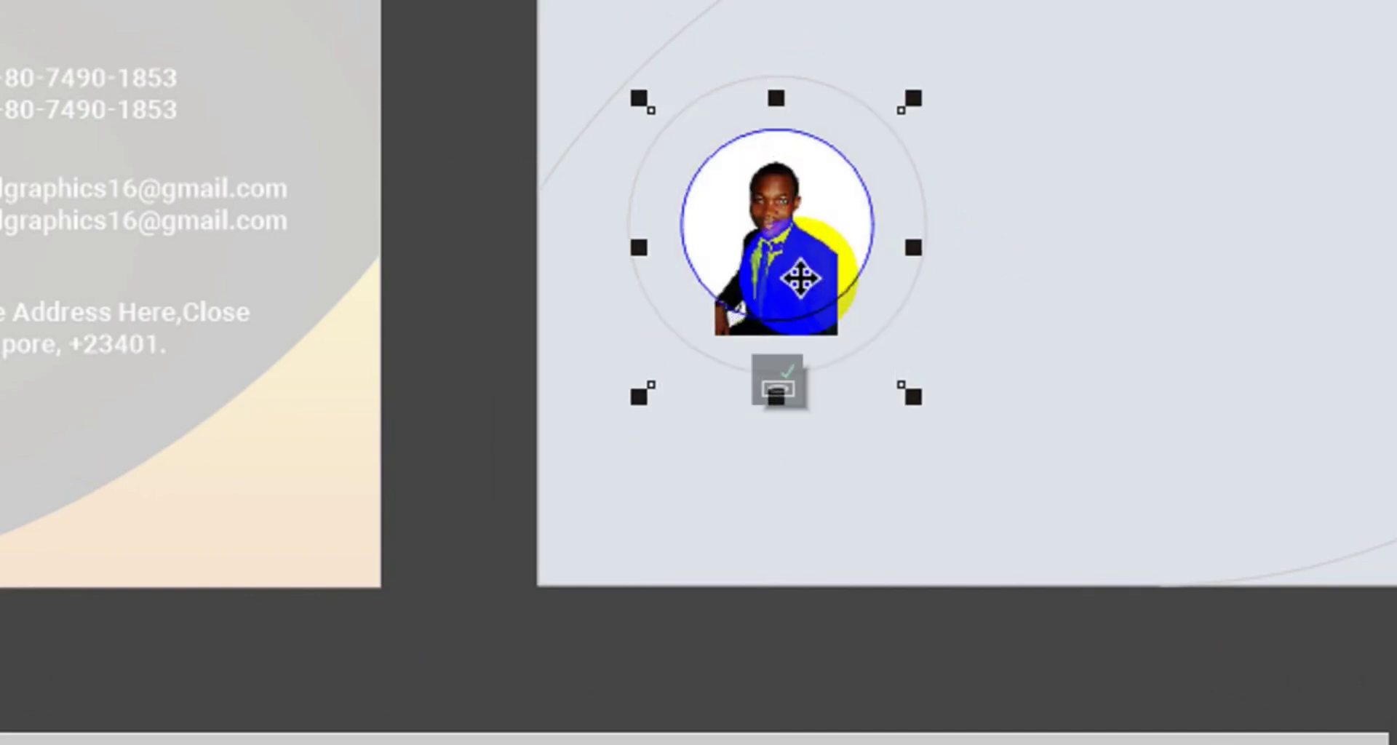
{"action": "key", "text": "Down"}
{"action": "key", "text": "Down"}
{"action": "key", "text": "Down"}
{"action": "key", "text": "Down"}
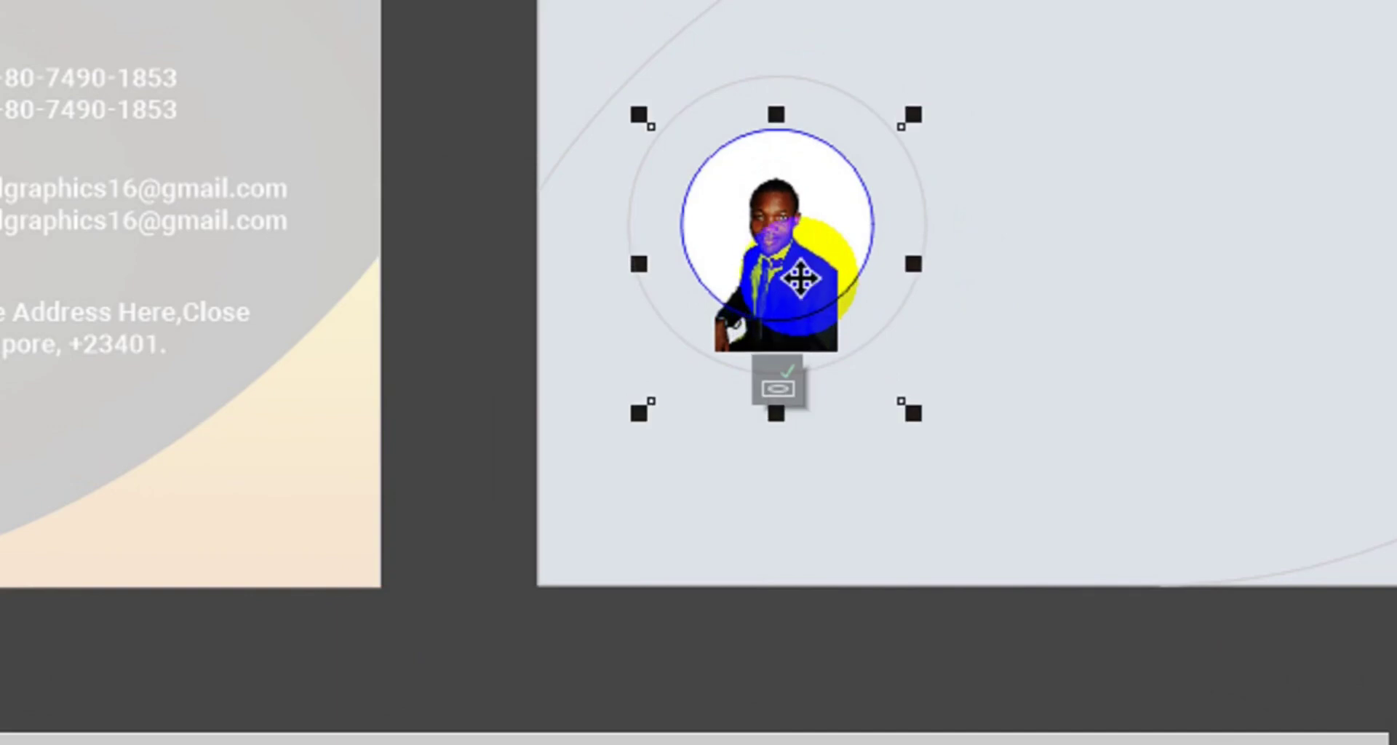
{"action": "left_click", "coordinate": [784, 390]}
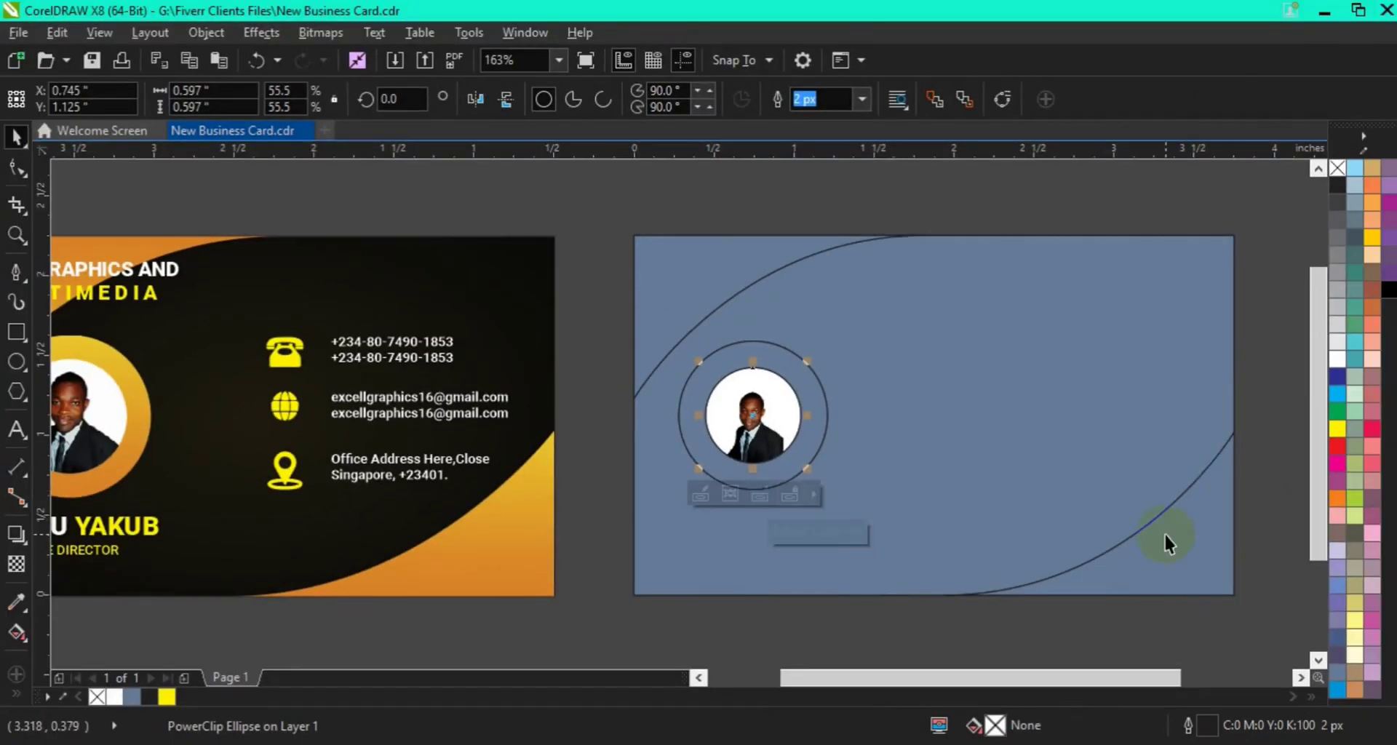
{"action": "left_click", "coordinate": [1277, 508]}
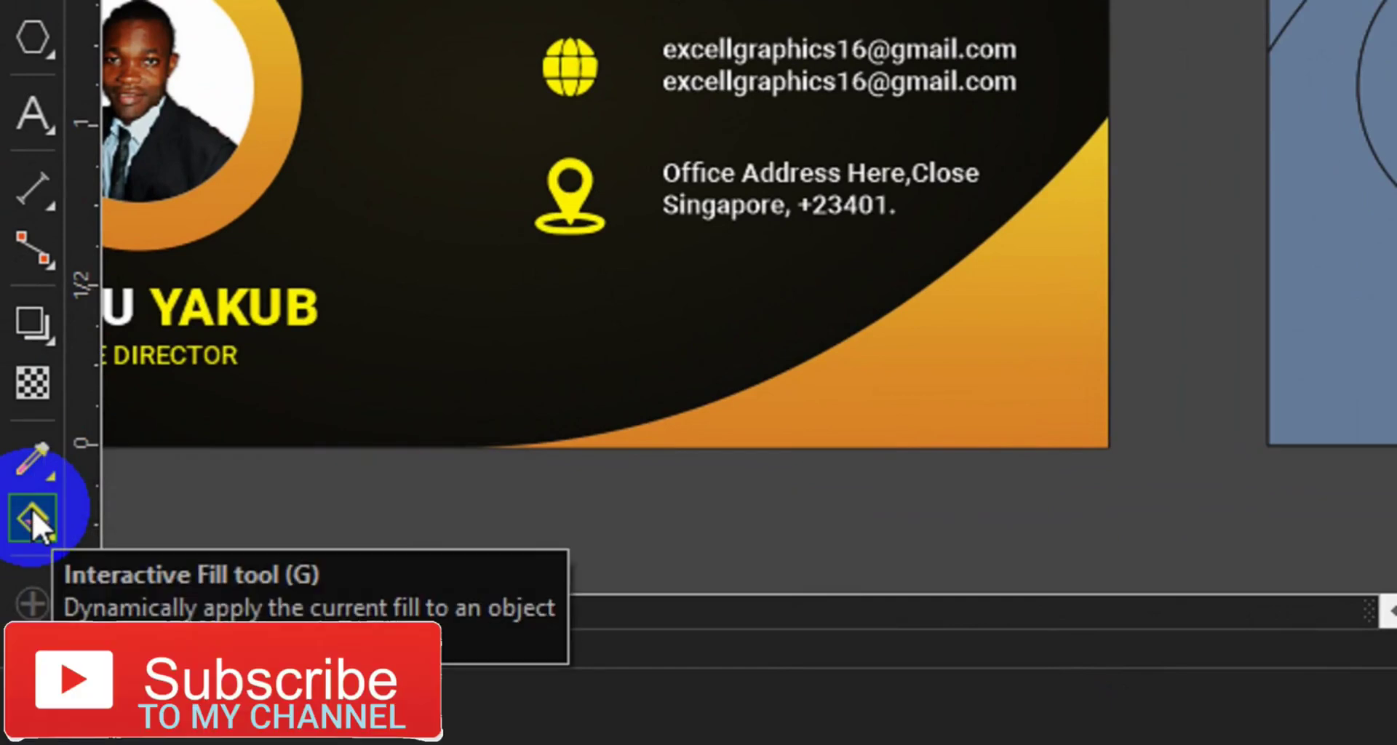
Step: Apply an elliptical fountain fill to the card's main area with the Interactive Fill tool
{"action": "left_click", "coordinate": [32, 514]}
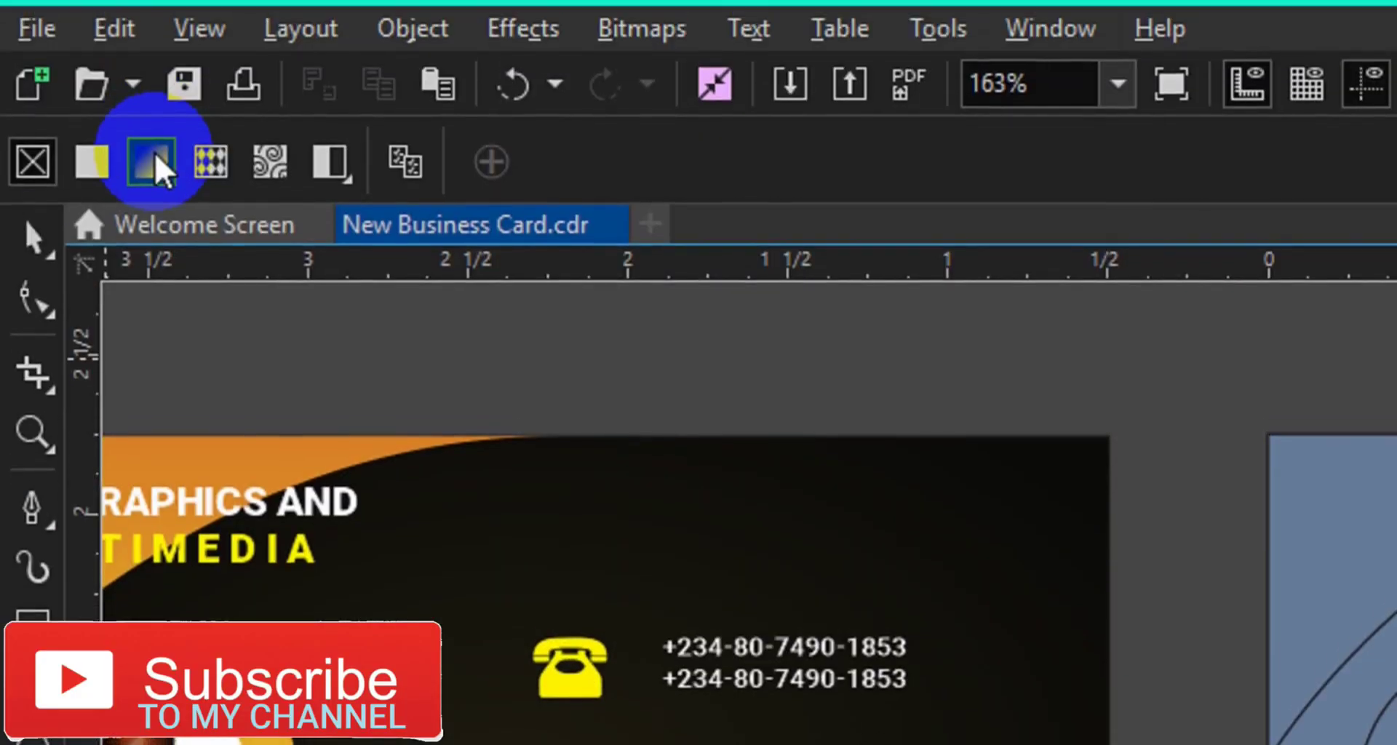
{"action": "left_click", "coordinate": [153, 135]}
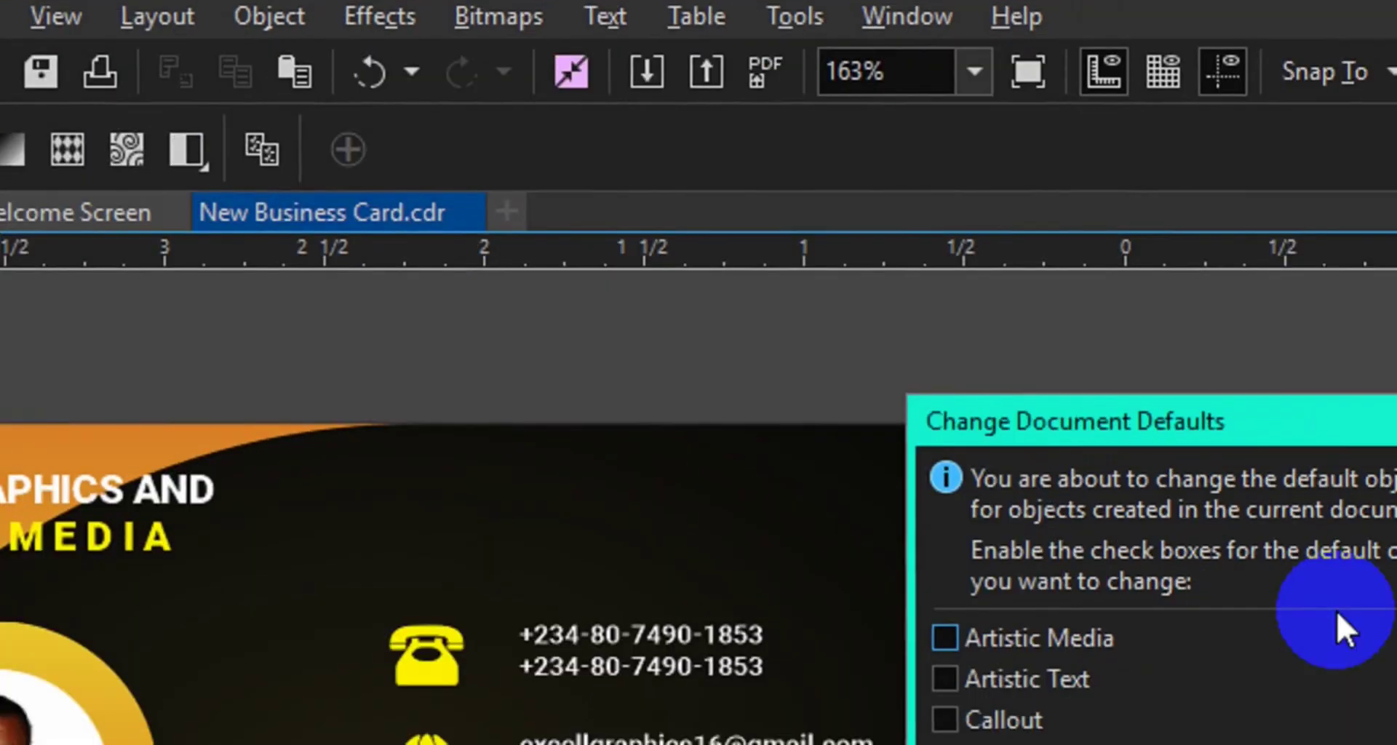
{"action": "left_click", "coordinate": [1290, 421]}
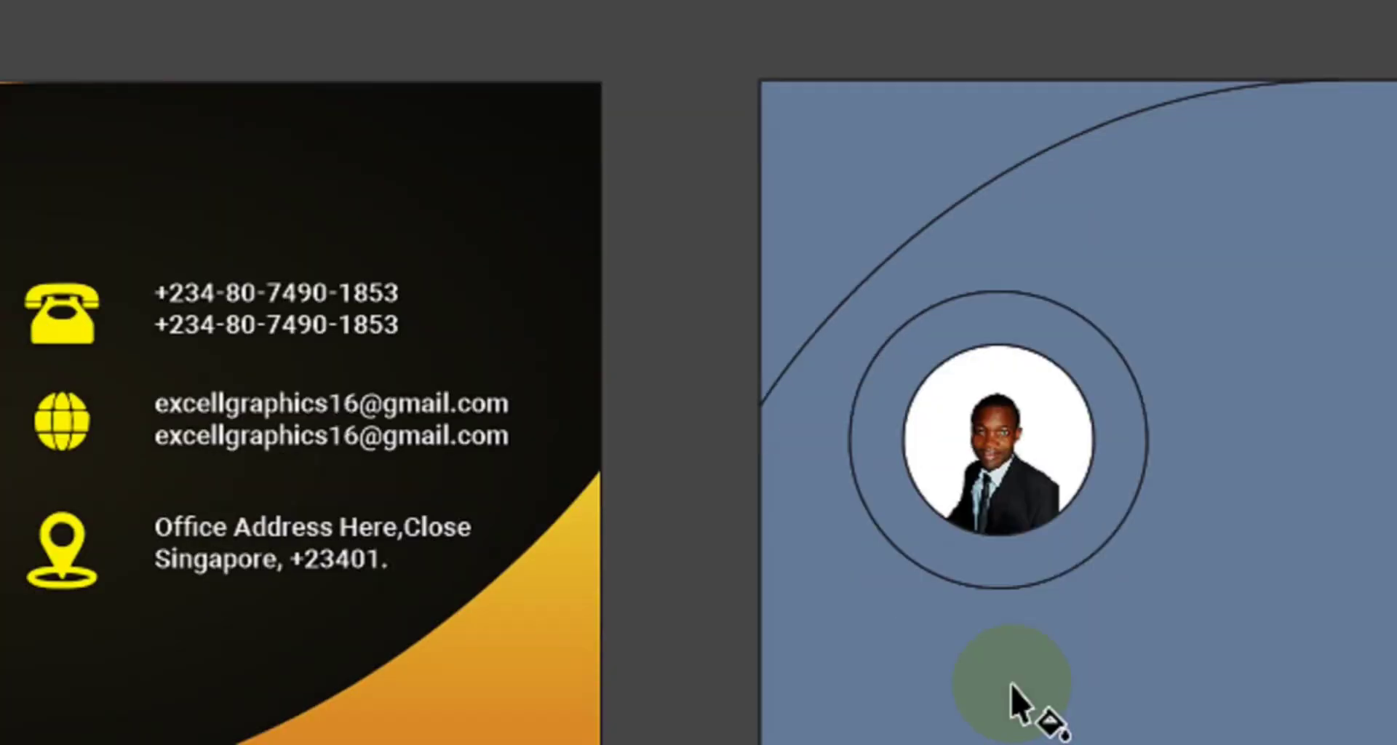
{"action": "left_click", "coordinate": [1066, 666]}
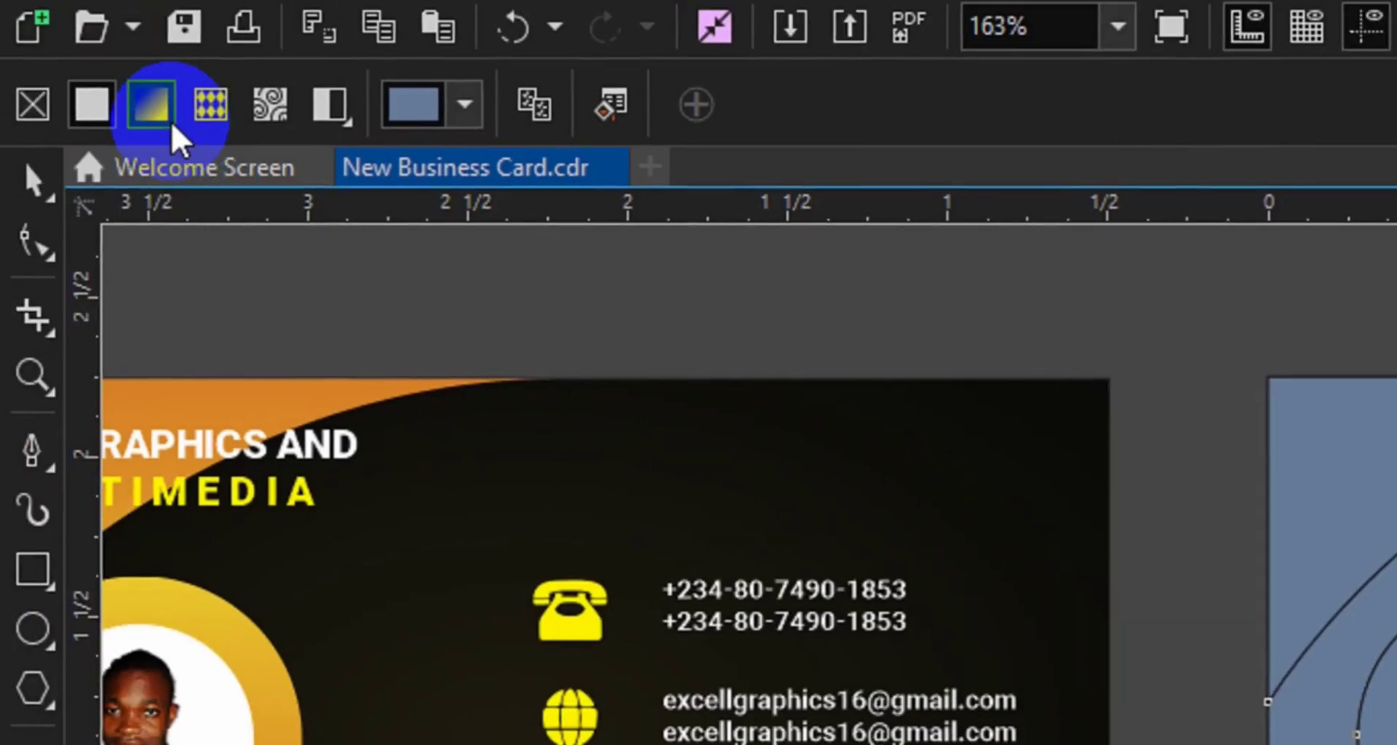
{"action": "left_click", "coordinate": [166, 138]}
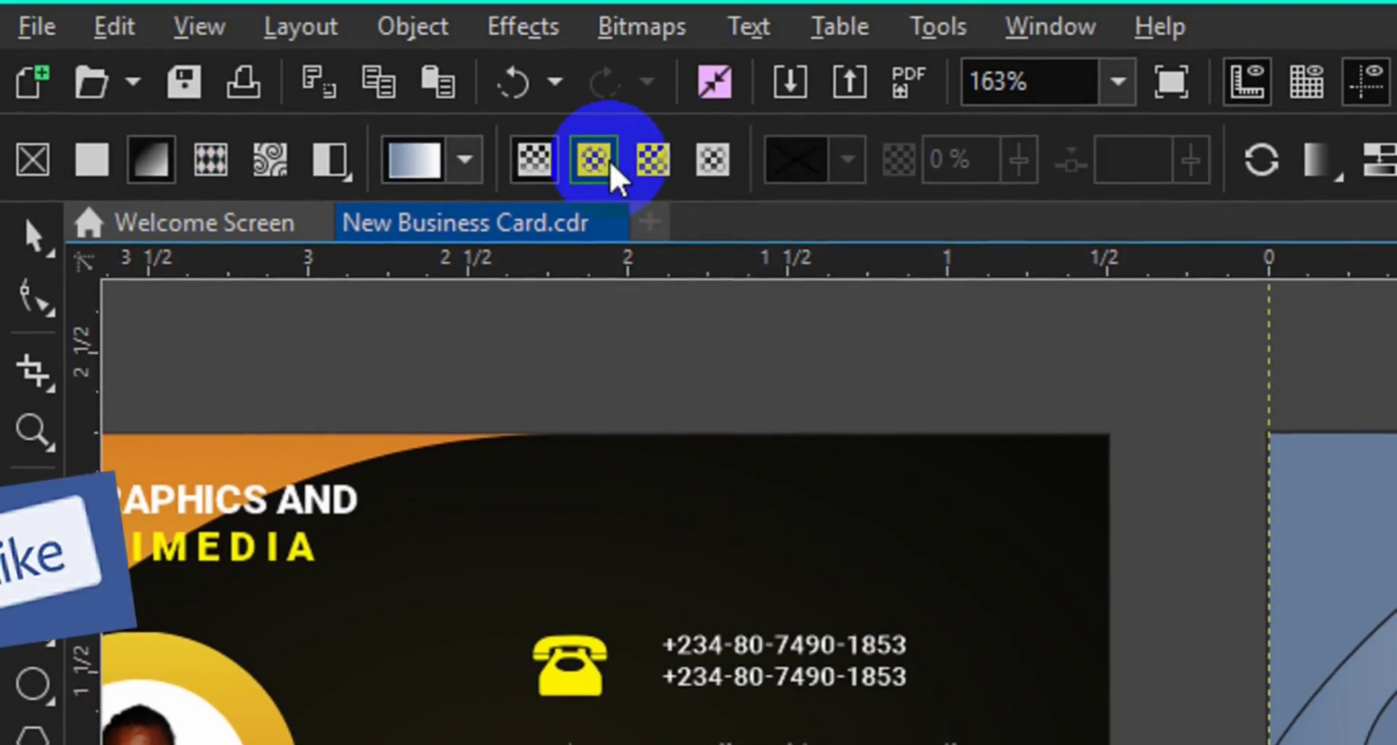
{"action": "left_click", "coordinate": [616, 177]}
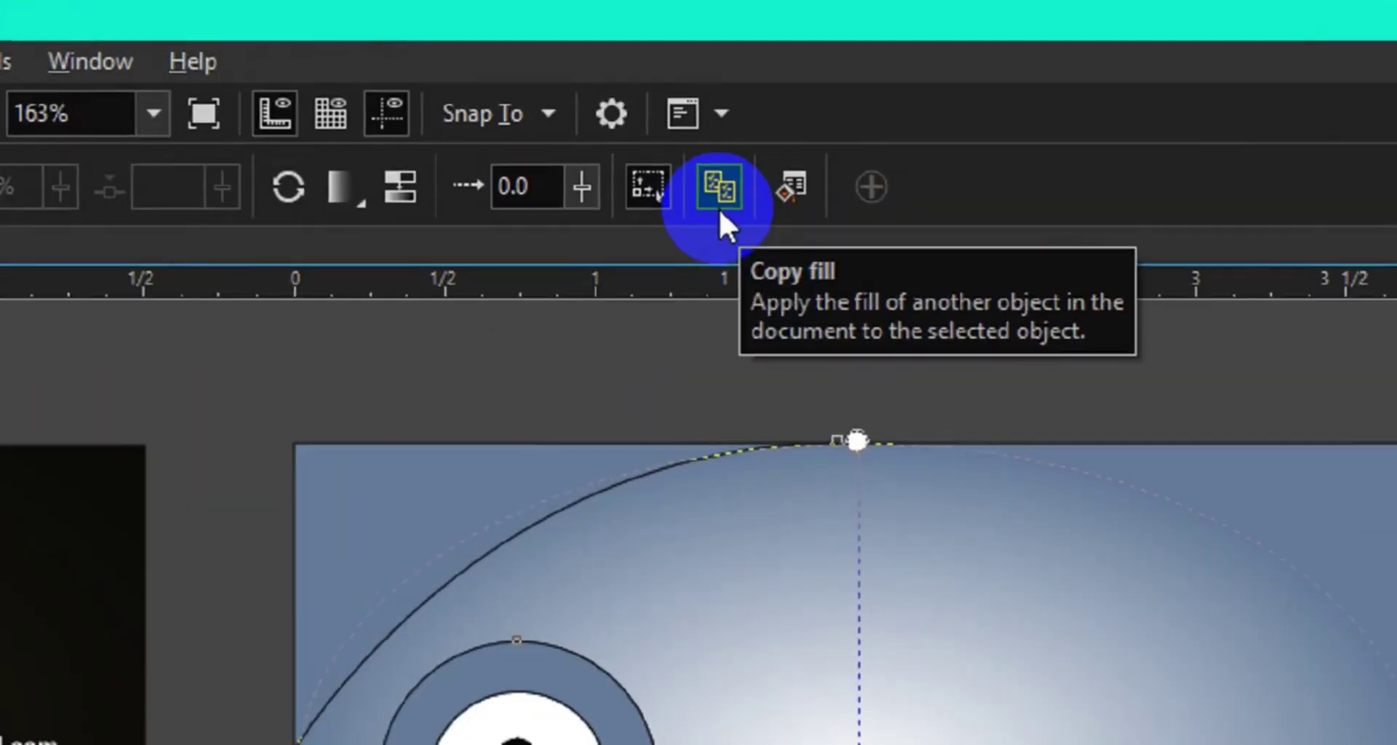
Step: Copy the reference card's dark background fill onto the main area, then straighten and enlarge its elliptical gradient beyond the card edges
{"action": "left_click", "coordinate": [860, 106]}
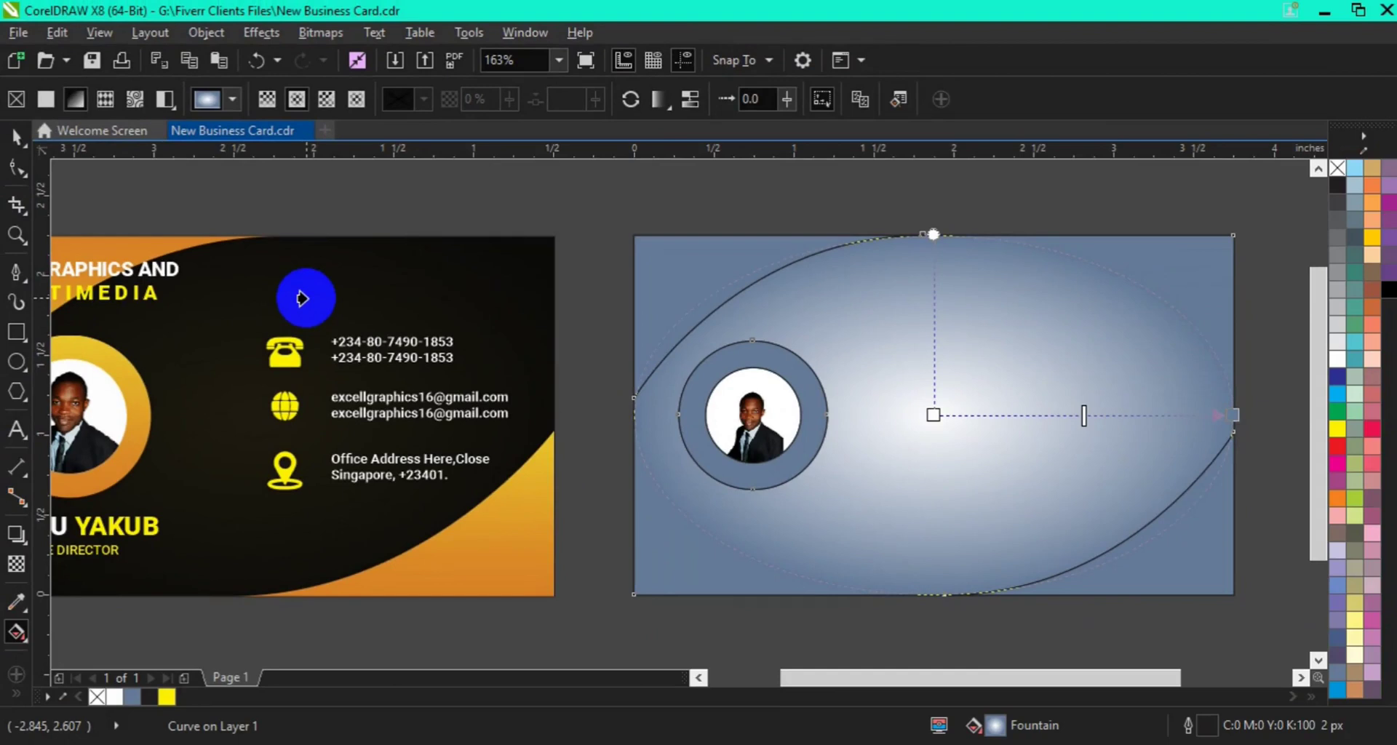
{"action": "left_click", "coordinate": [297, 299]}
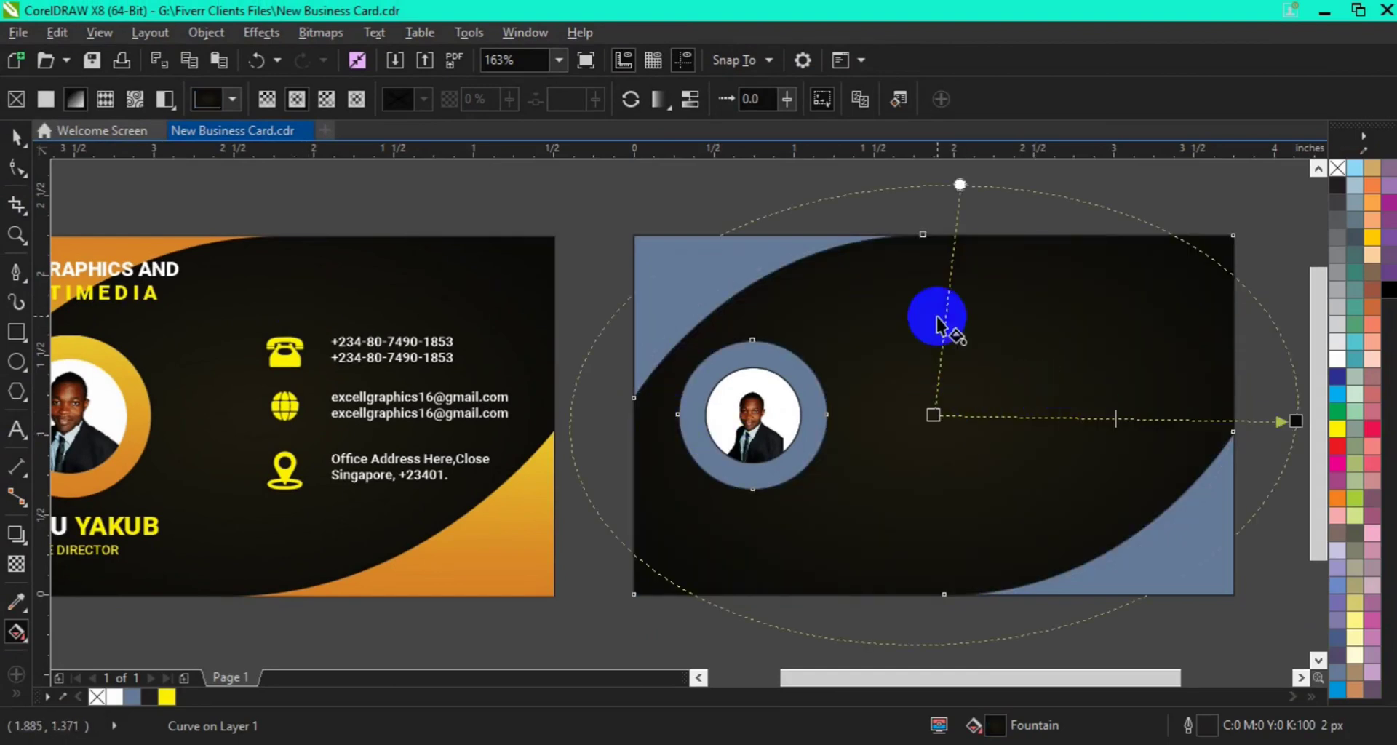
{"action": "left_click_drag", "start_coordinate": [961, 184], "coordinate": [930, 183]}
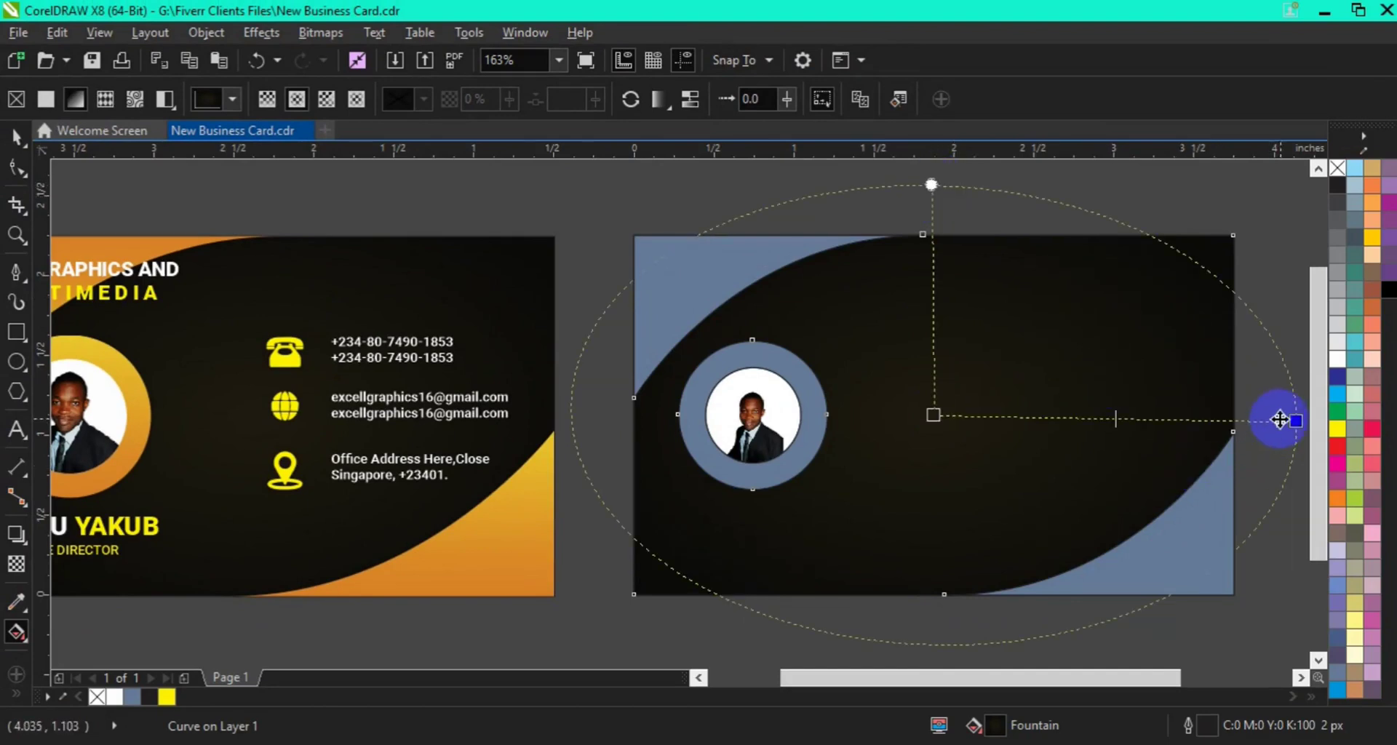
{"action": "left_click_drag", "start_coordinate": [1293, 424], "coordinate": [1322, 441]}
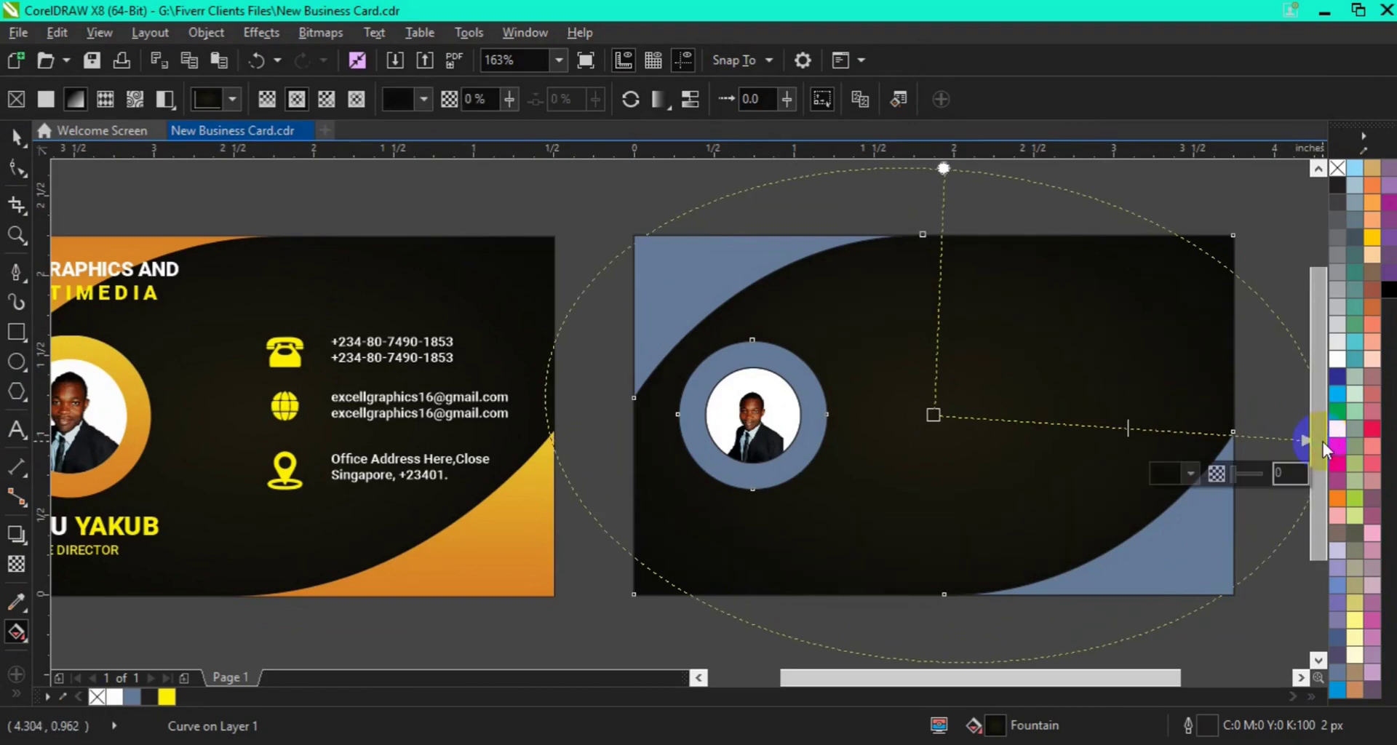
Step: Copy the reference card's yellow-to-orange gradient onto the upper-left curved corner
{"action": "left_click", "coordinate": [666, 326]}
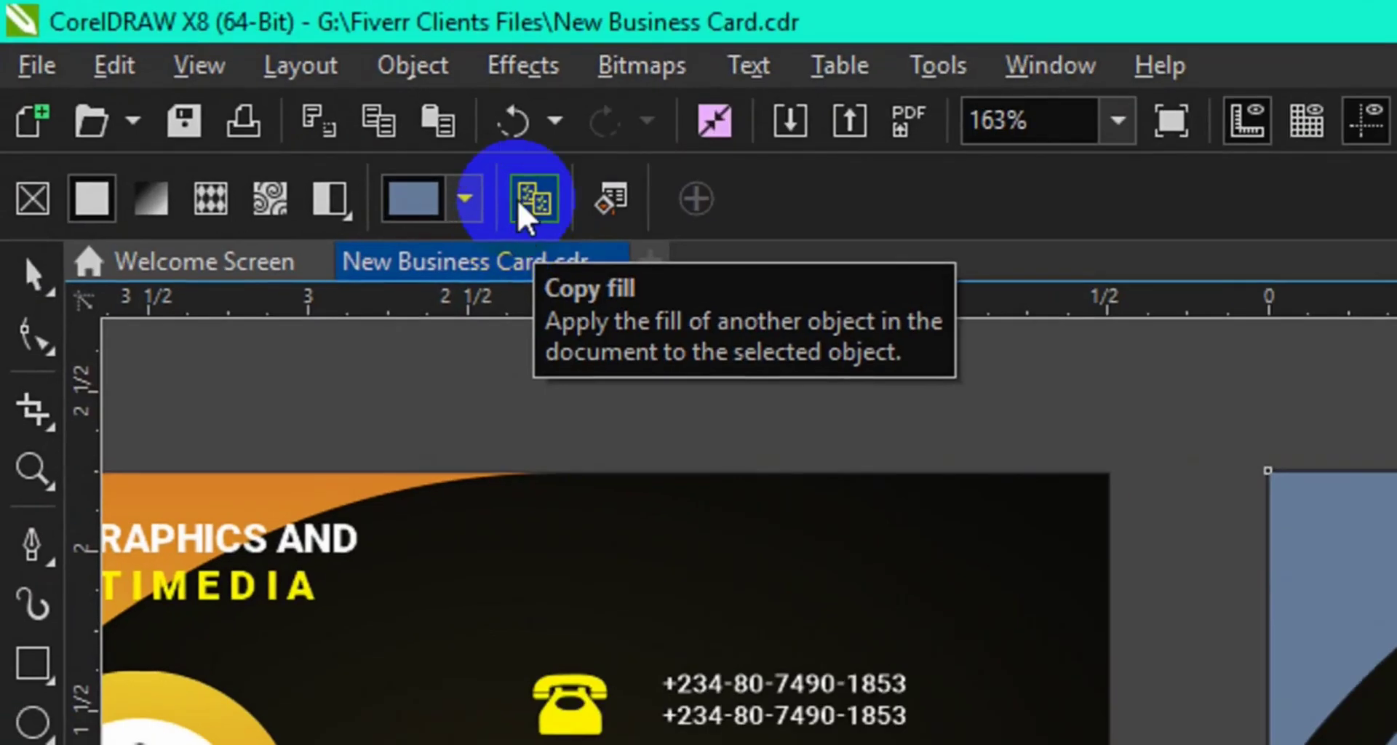
{"action": "left_click", "coordinate": [529, 202]}
{"action": "left_click", "coordinate": [215, 491]}
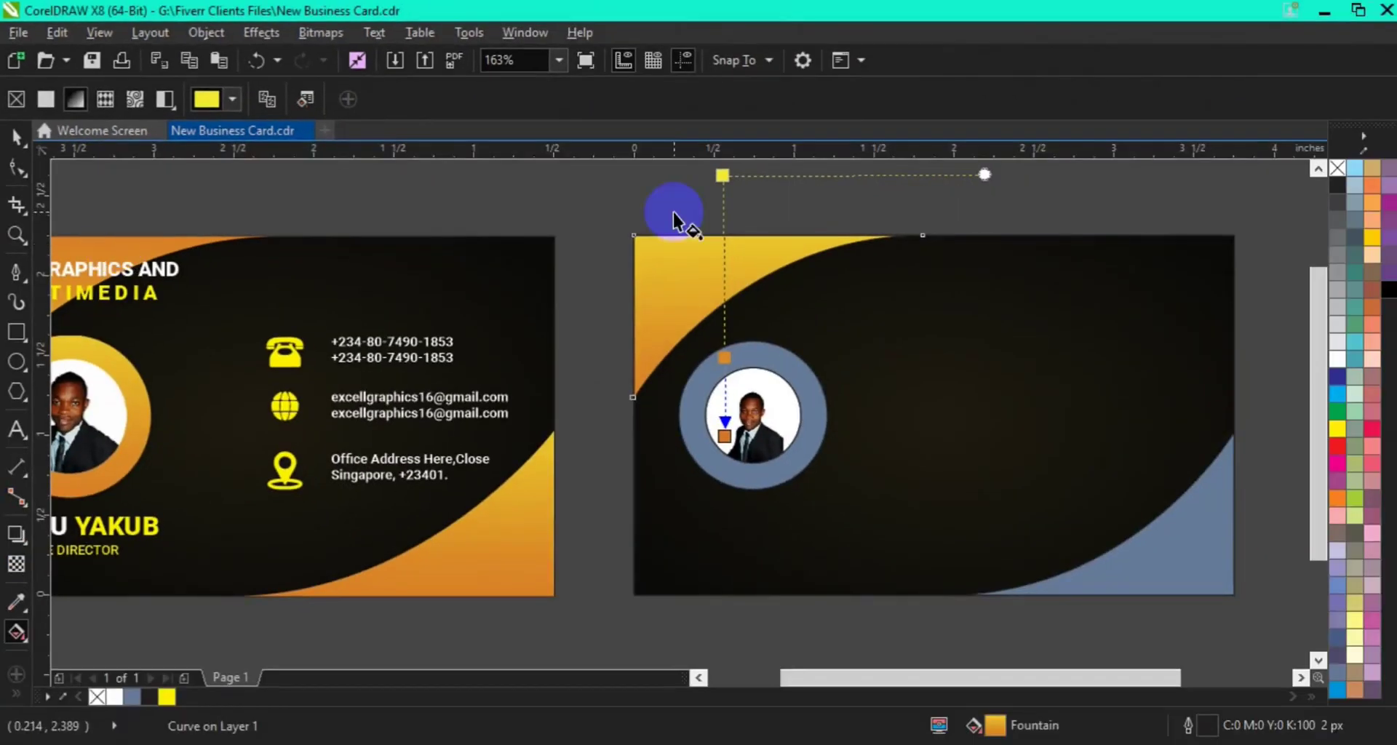
Step: Redirect the upper-left corner's gradient from yellow beyond the card's left edge to orange at the shape's right tip, shifting the middle colour node toward yellow
{"action": "left_click_drag", "start_coordinate": [857, 202], "coordinate": [568, 324]}
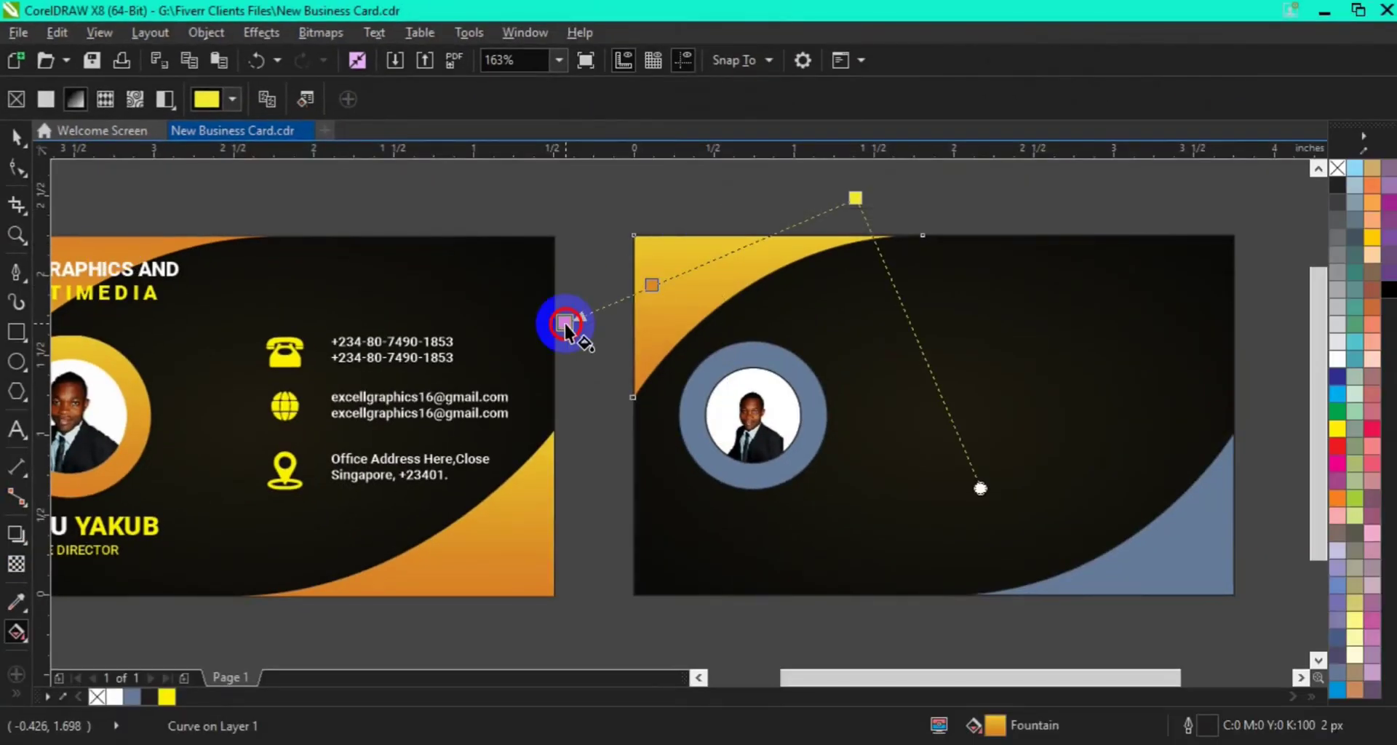
{"action": "left_click_drag", "start_coordinate": [610, 271], "coordinate": [880, 229]}
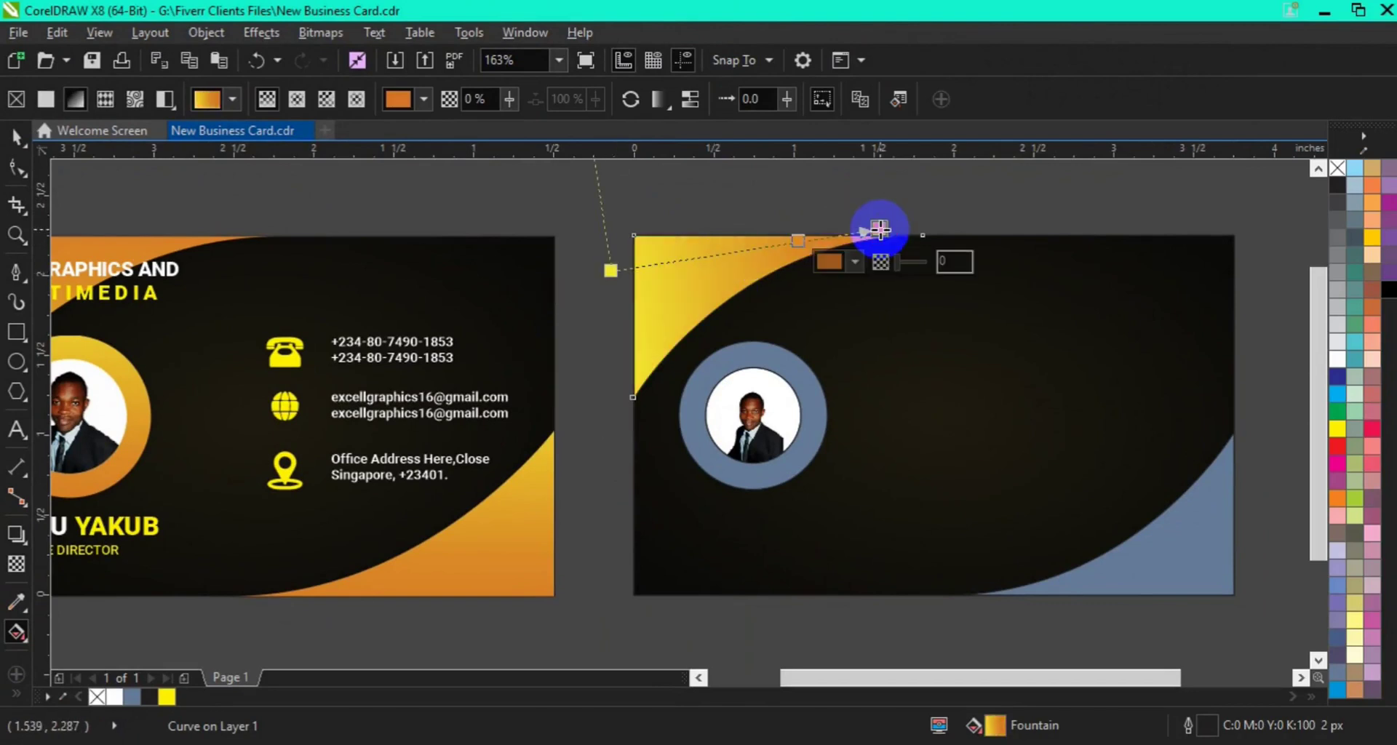
{"action": "left_click", "coordinate": [612, 272]}
{"action": "left_click_drag", "start_coordinate": [613, 273], "coordinate": [560, 302]}
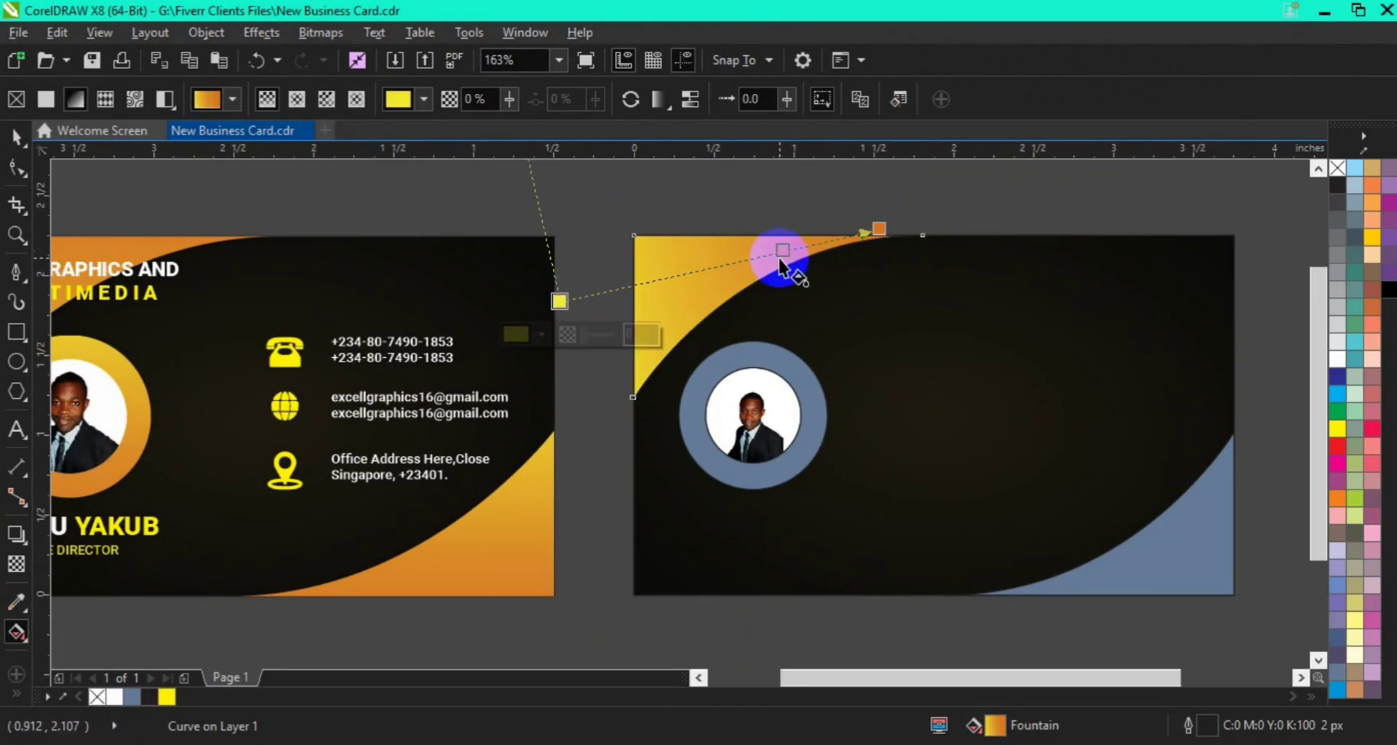
{"action": "double_click", "coordinate": [748, 260]}
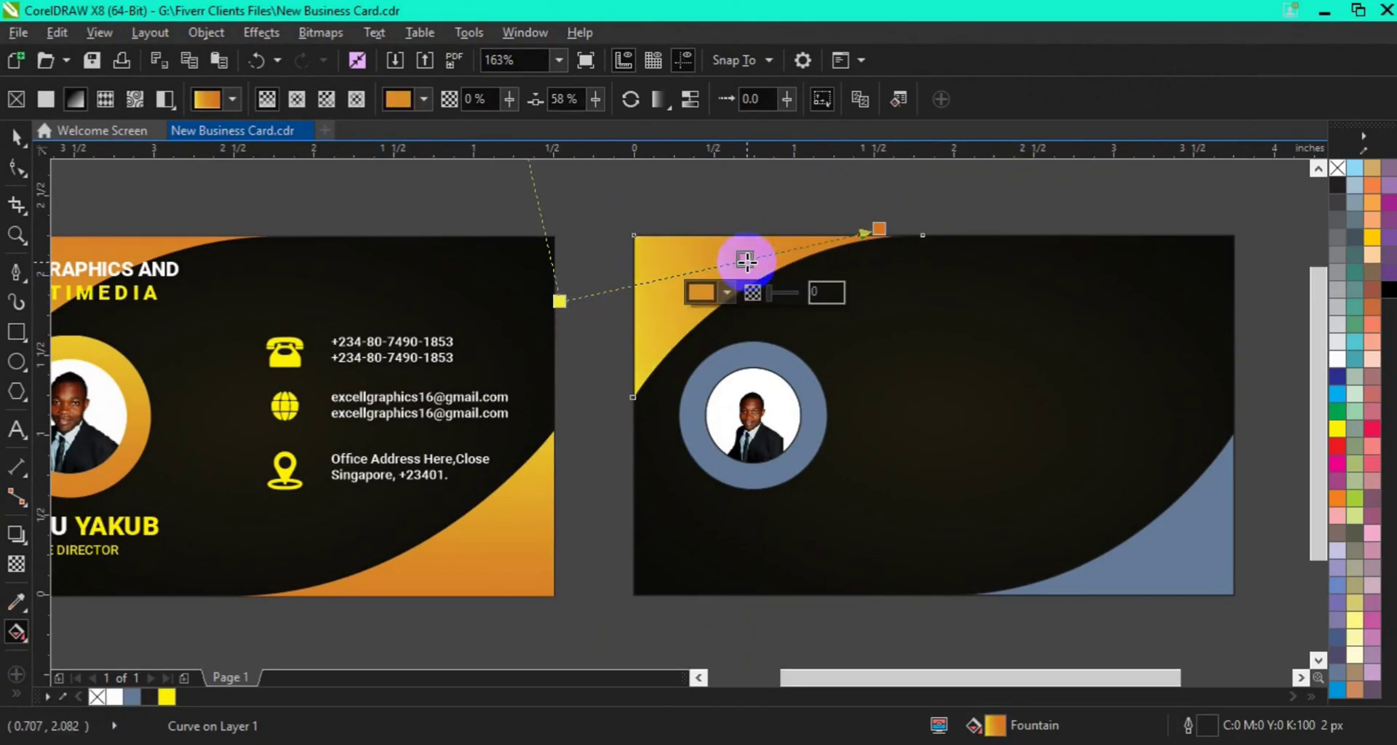
{"action": "left_click_drag", "start_coordinate": [745, 259], "coordinate": [719, 262]}
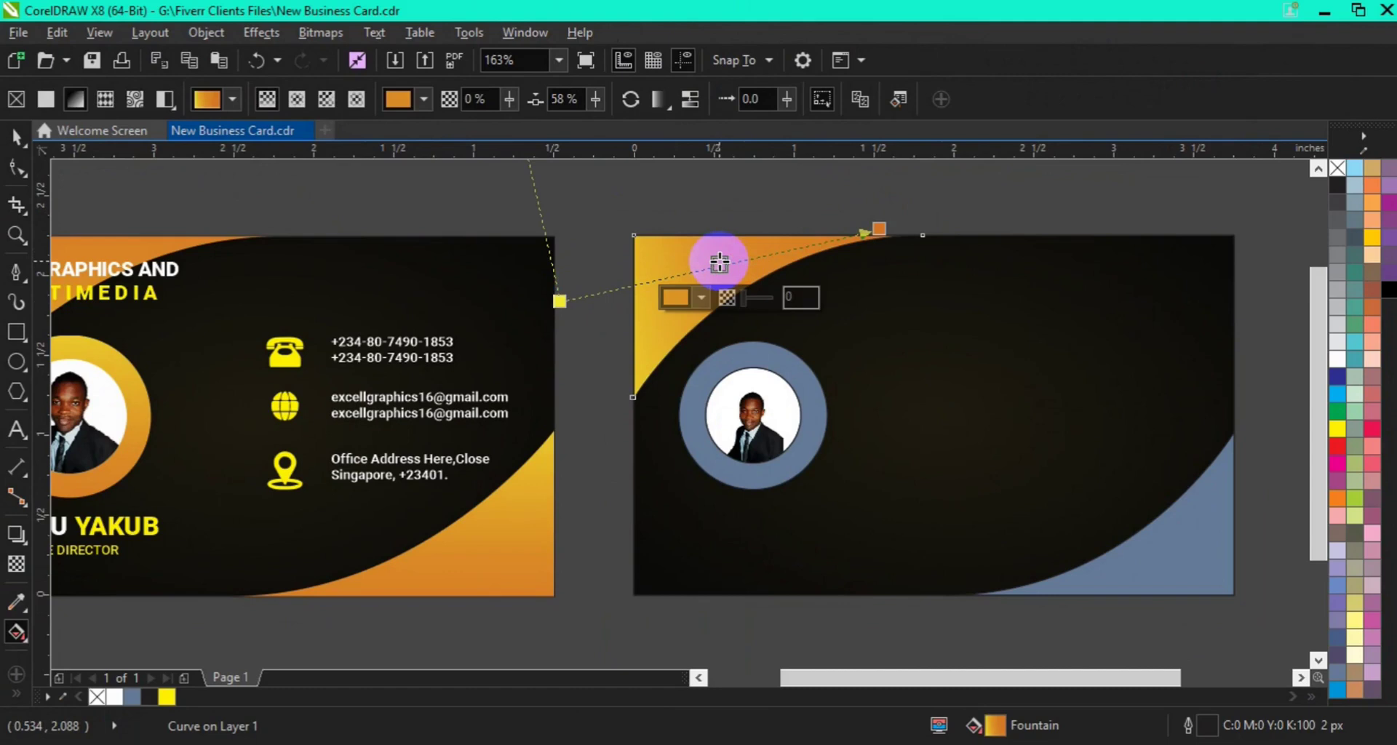
Step: Copy the upper-left corner's gradient onto the lower-right curved corner, running it from yellow below the card to orange beyond the card's right edge
{"action": "left_click", "coordinate": [921, 355]}
{"action": "left_click", "coordinate": [1172, 555]}
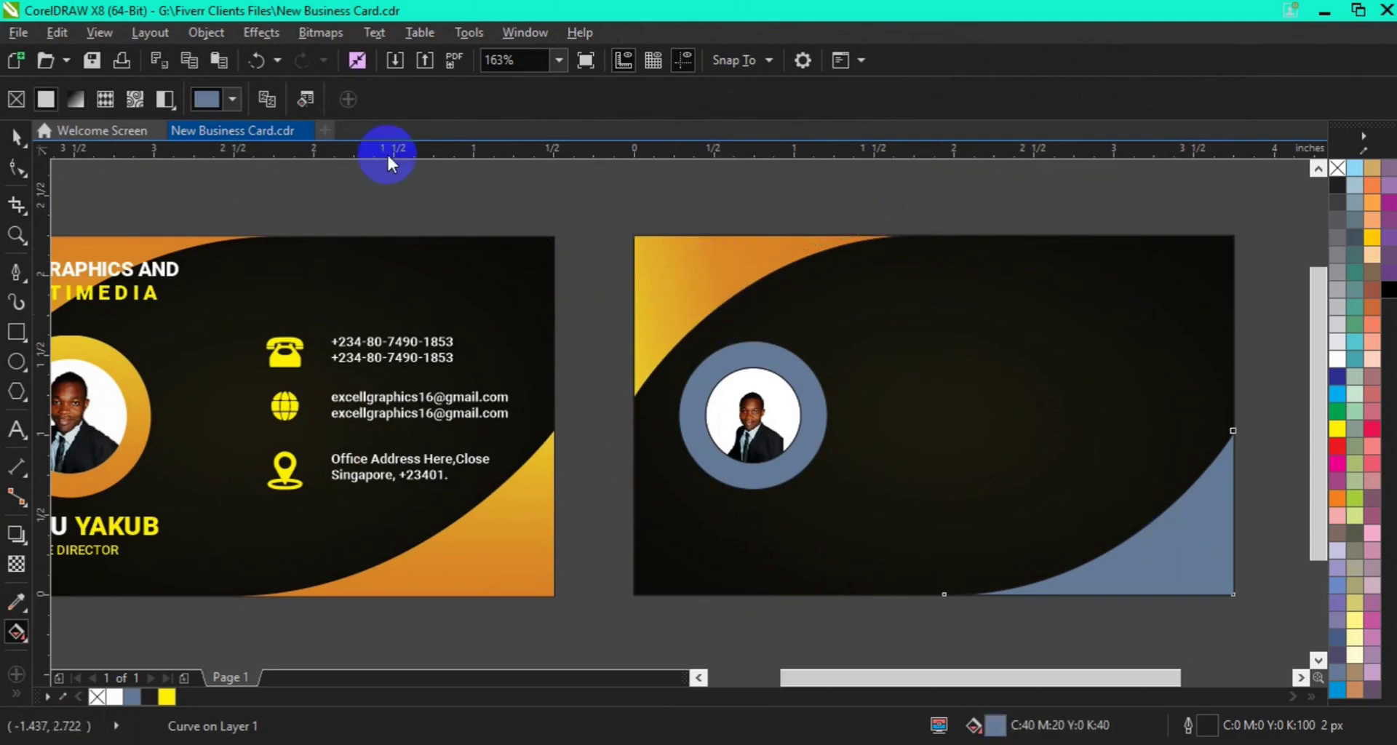
{"action": "left_click", "coordinate": [267, 101]}
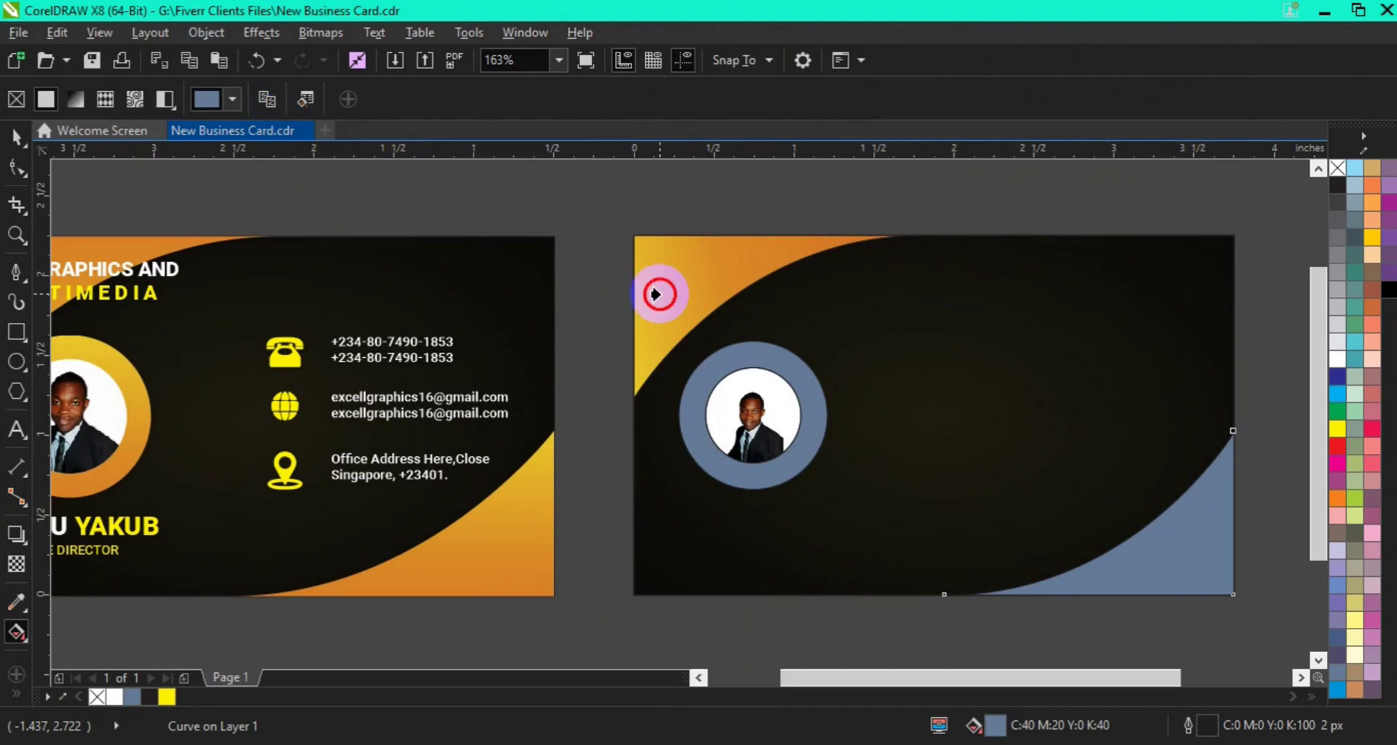
{"action": "left_click", "coordinate": [655, 294]}
{"action": "left_click_drag", "start_coordinate": [1165, 412], "coordinate": [1278, 355]}
{"action": "left_click_drag", "start_coordinate": [870, 498], "coordinate": [894, 668]}
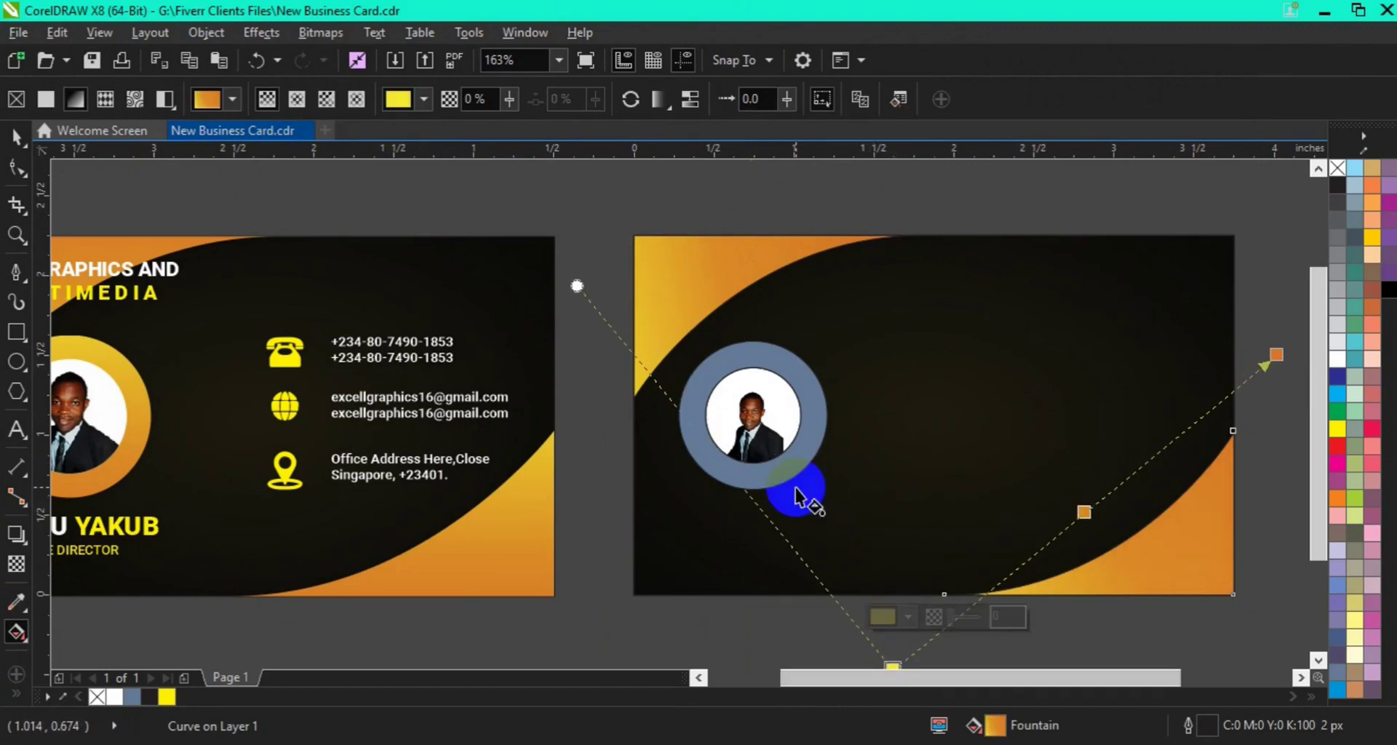
Step: Replace the portrait ring's solid blue fill with the yellow-to-orange gradient copied from the reference card's ring
{"action": "left_click", "coordinate": [16, 136]}
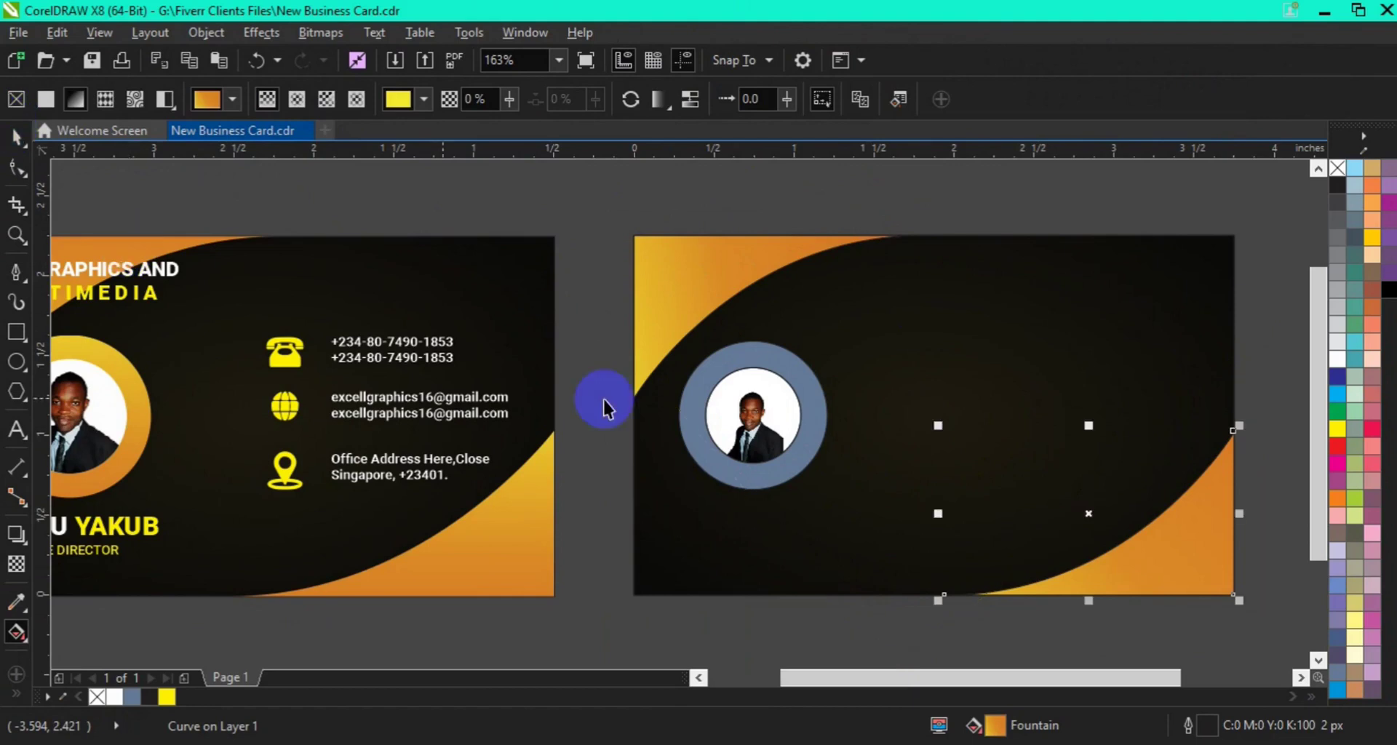
{"action": "left_click", "coordinate": [715, 468]}
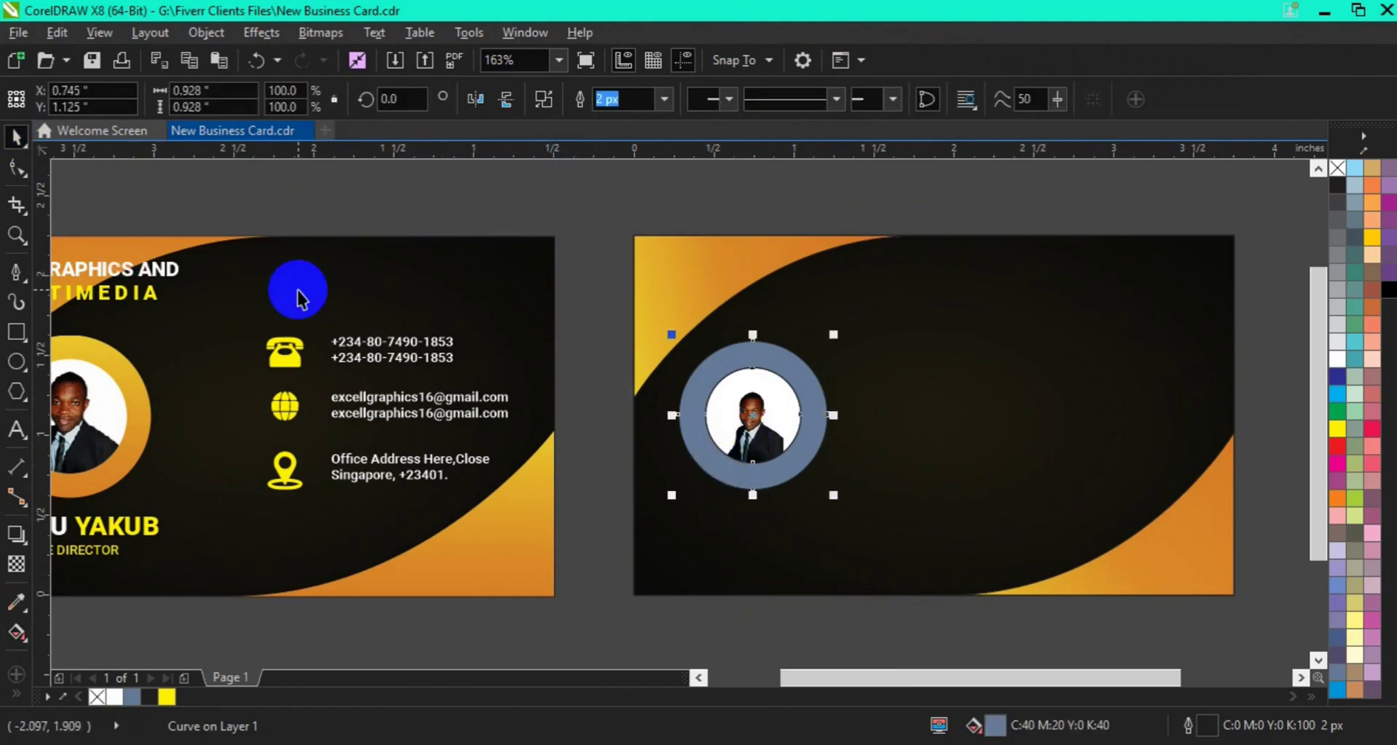
{"action": "left_click", "coordinate": [16, 632]}
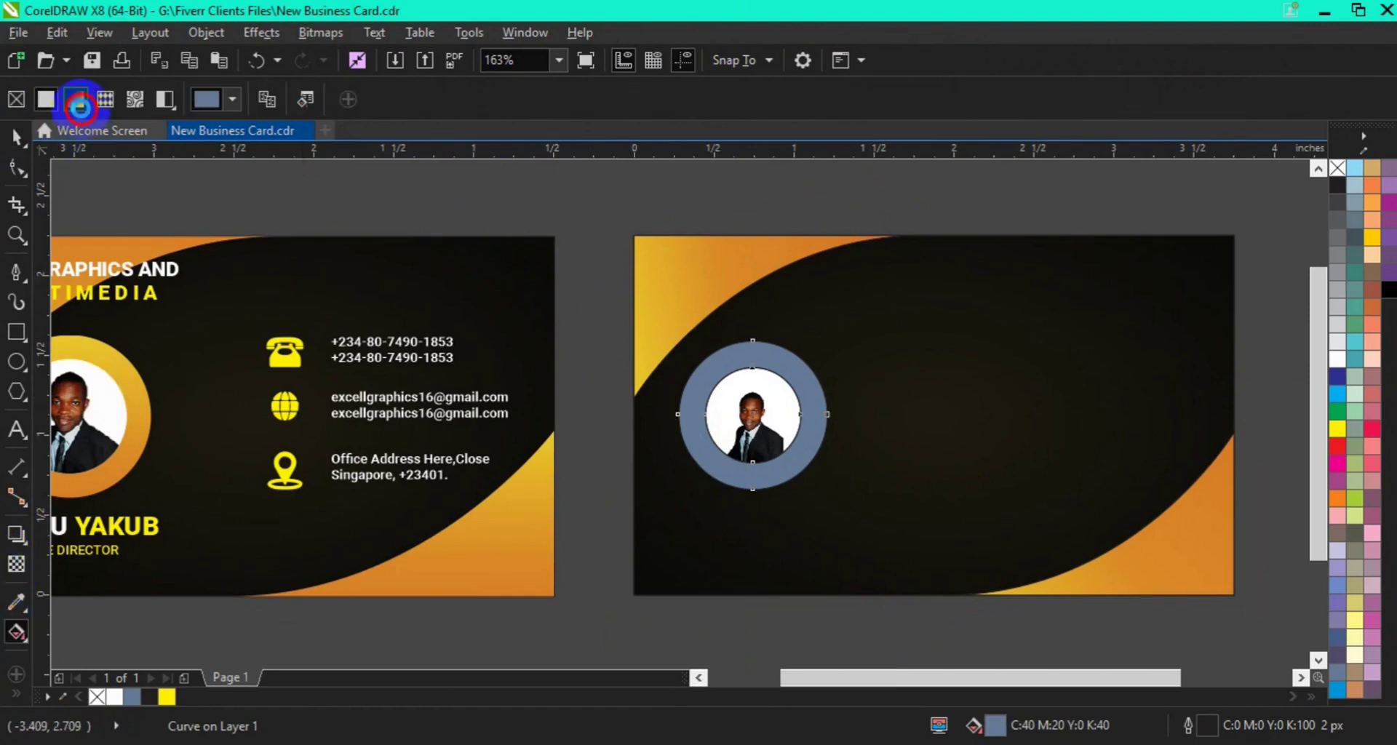
{"action": "left_click", "coordinate": [76, 99]}
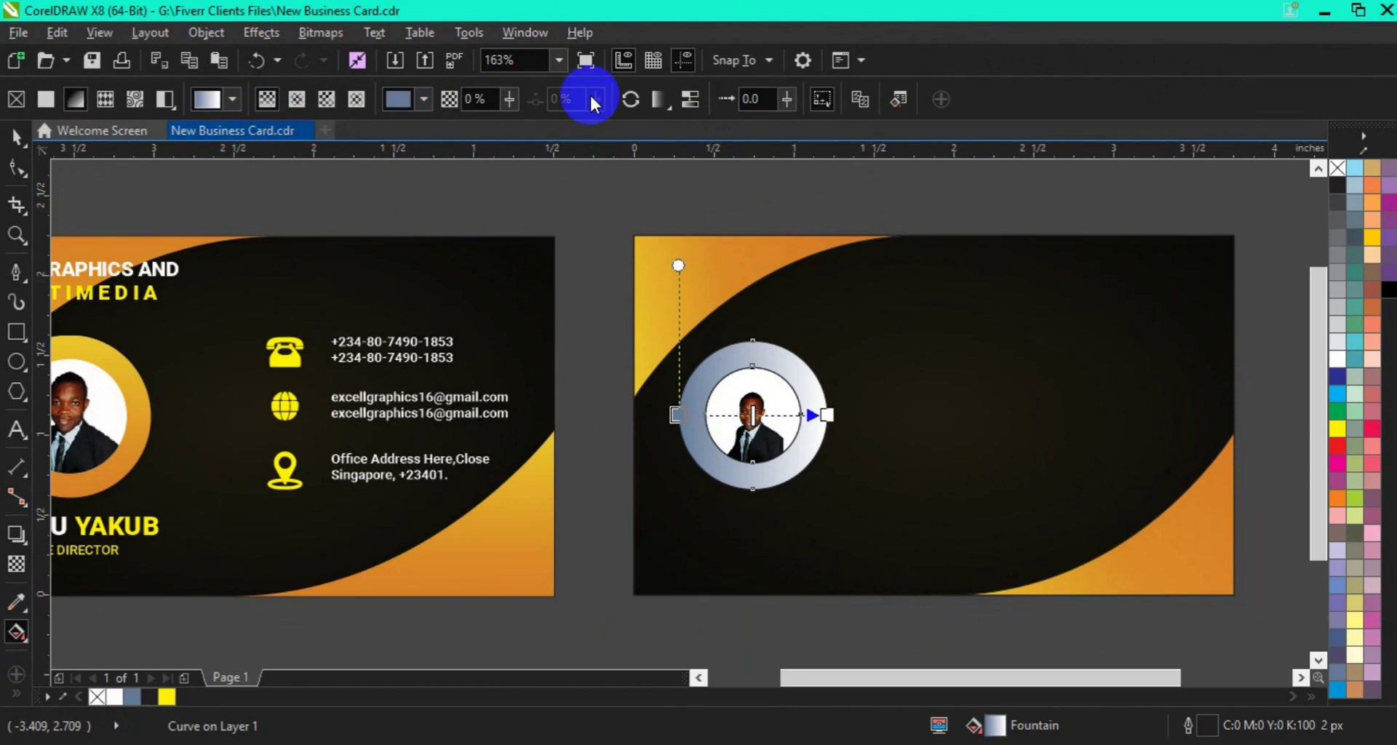
{"action": "left_click", "coordinate": [866, 106]}
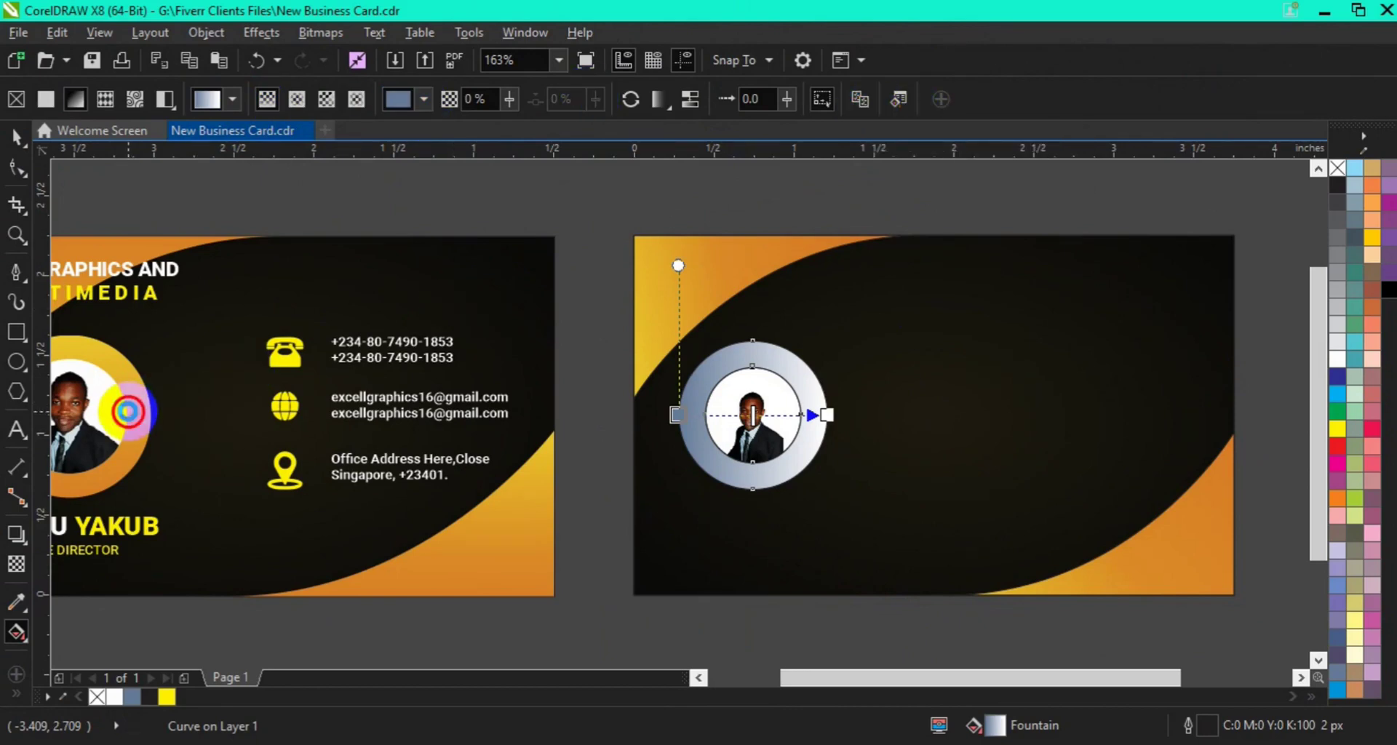
{"action": "left_click", "coordinate": [129, 413]}
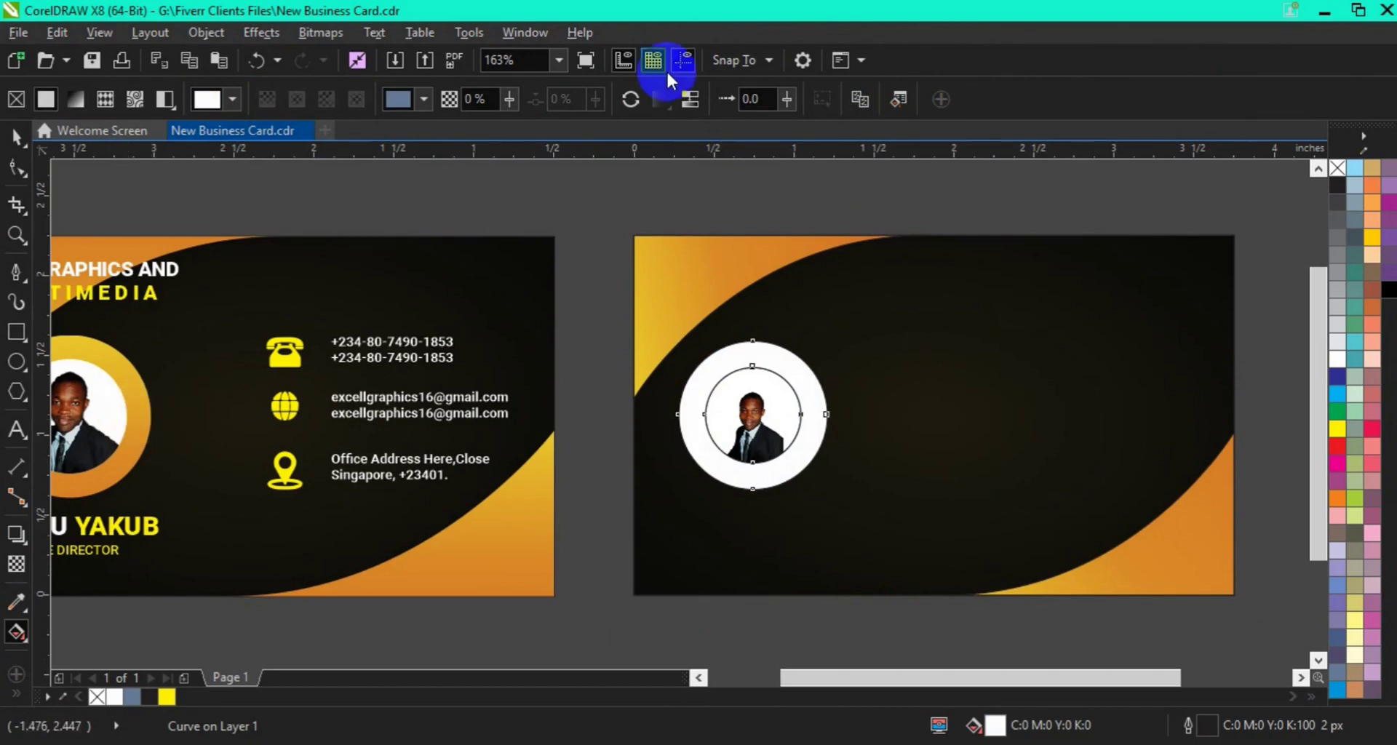
{"action": "left_click", "coordinate": [864, 101]}
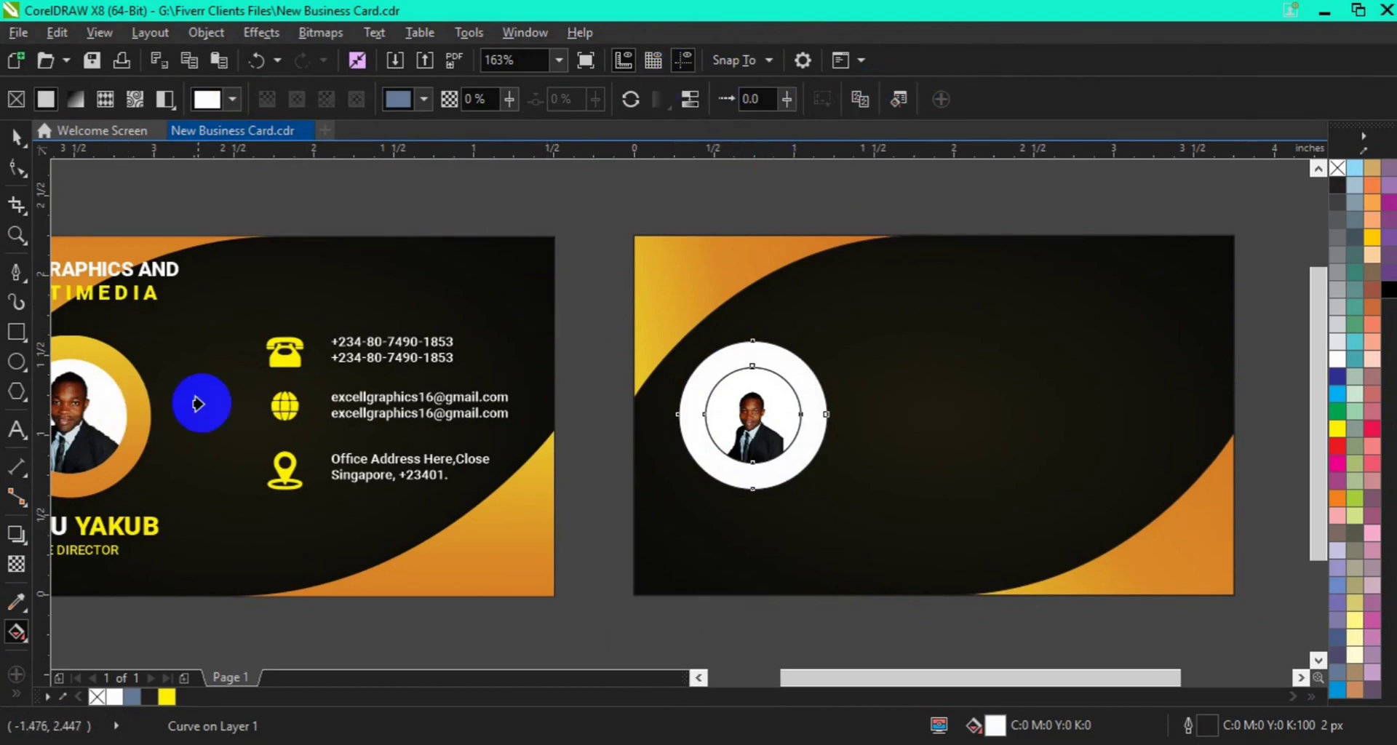
{"action": "left_click", "coordinate": [139, 423]}
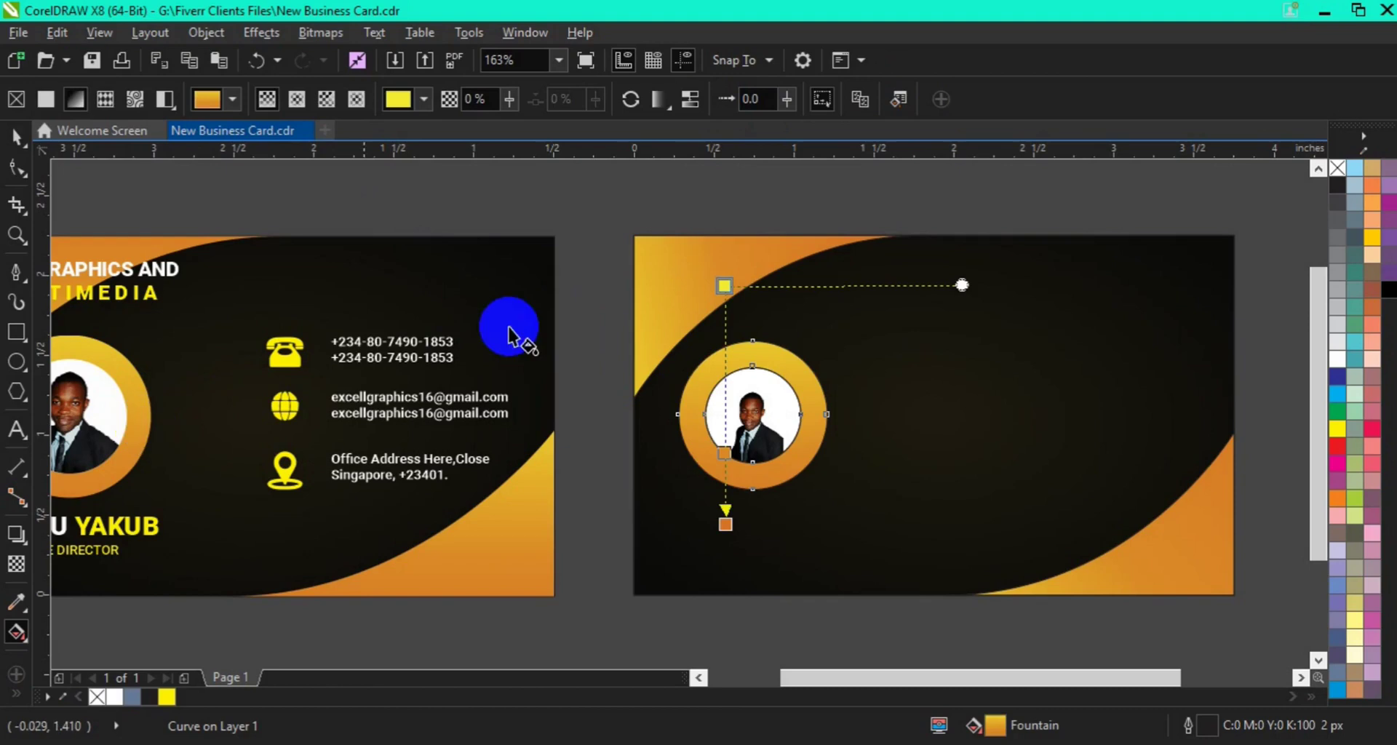
Step: Remove the outline from all objects on the new card
{"action": "left_click", "coordinate": [11, 139]}
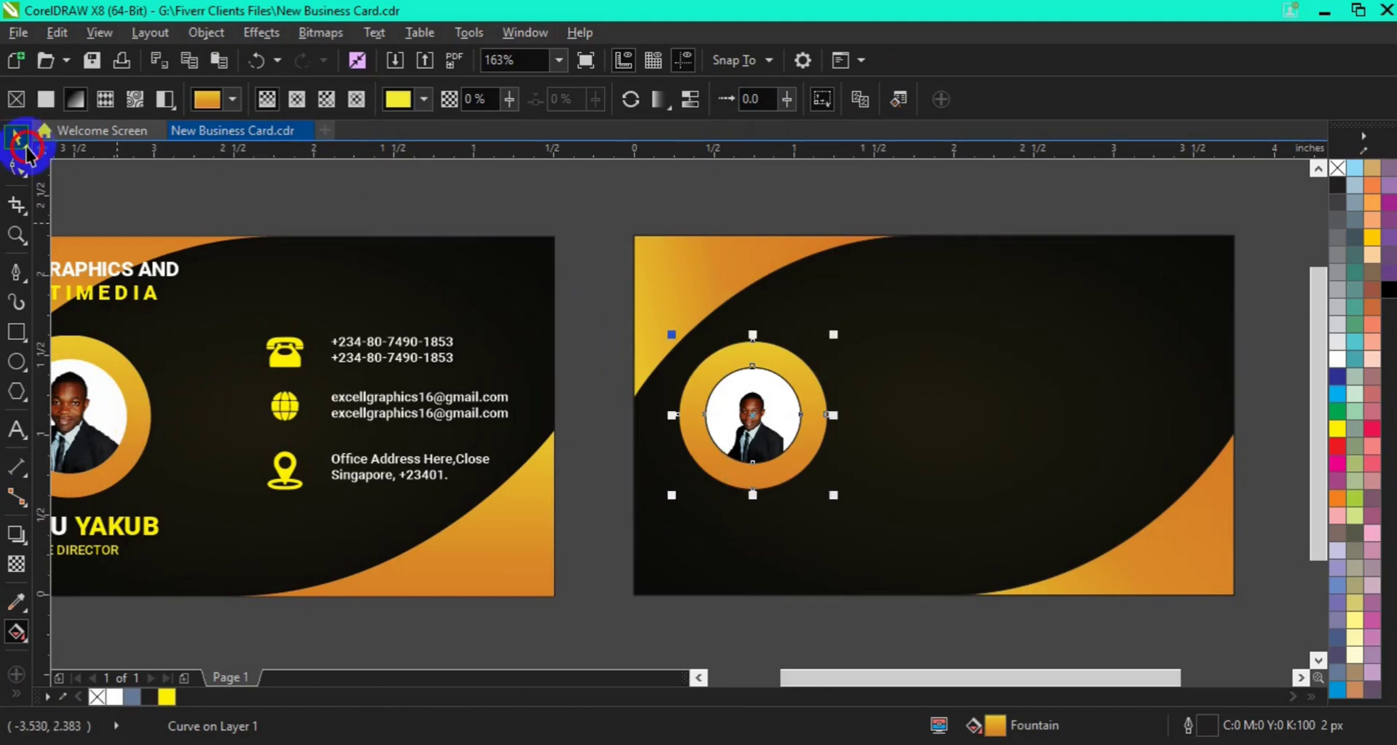
{"action": "left_click", "coordinate": [693, 426]}
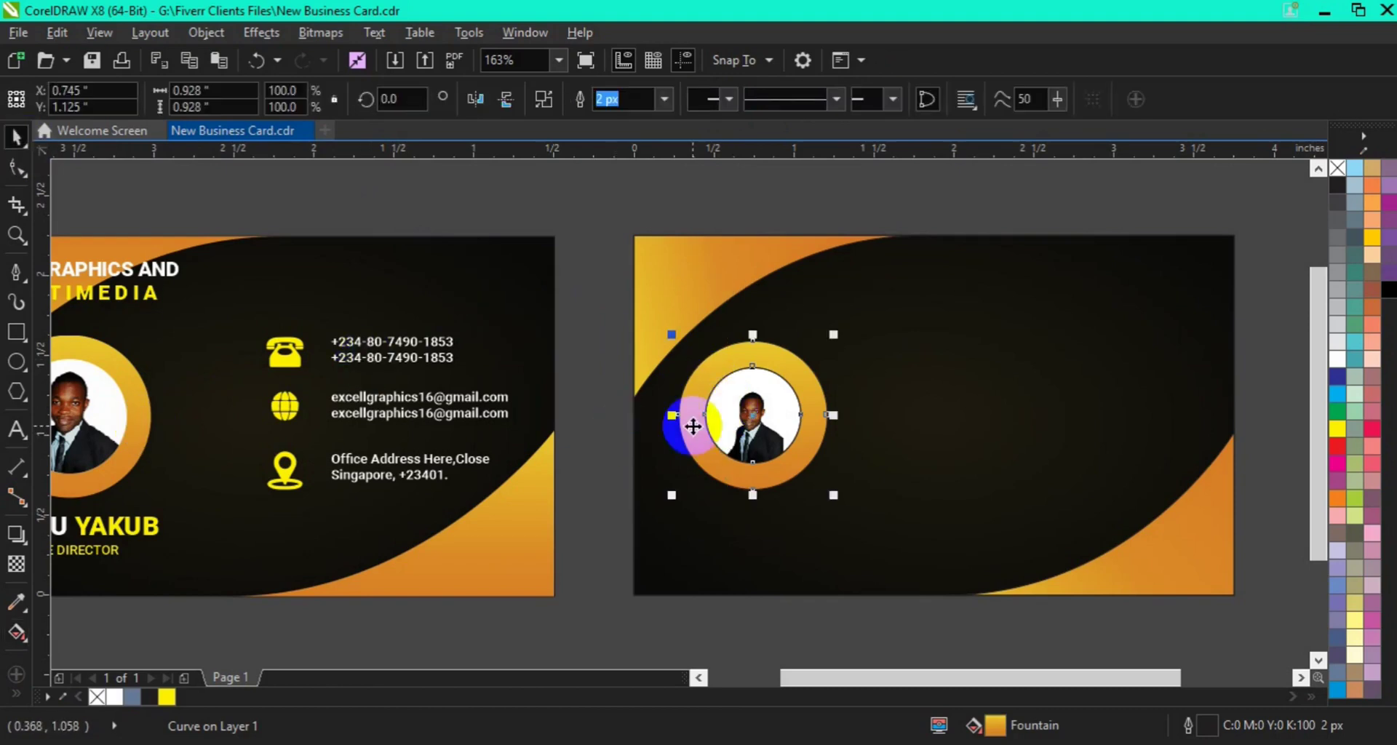
{"action": "left_click_drag", "start_coordinate": [588, 221], "coordinate": [1253, 626]}
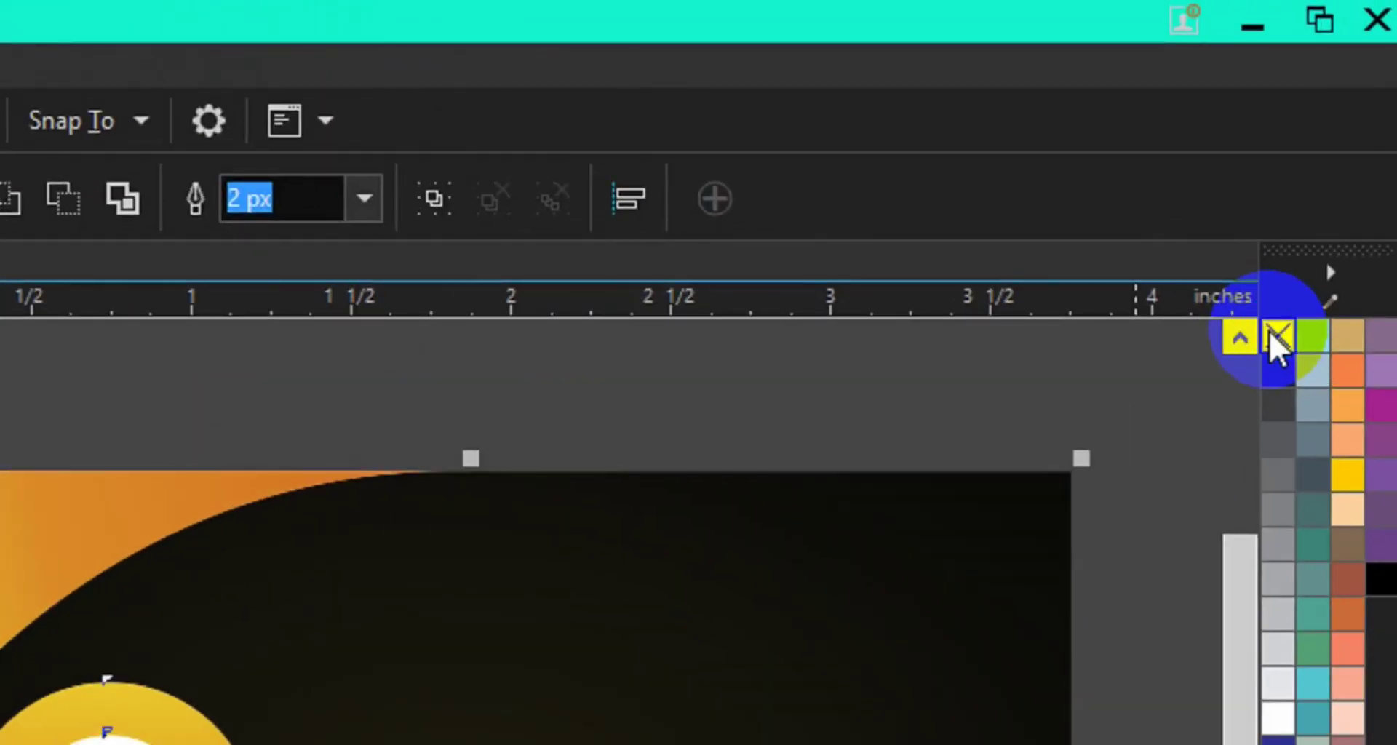
{"action": "right_click", "coordinate": [1279, 342]}
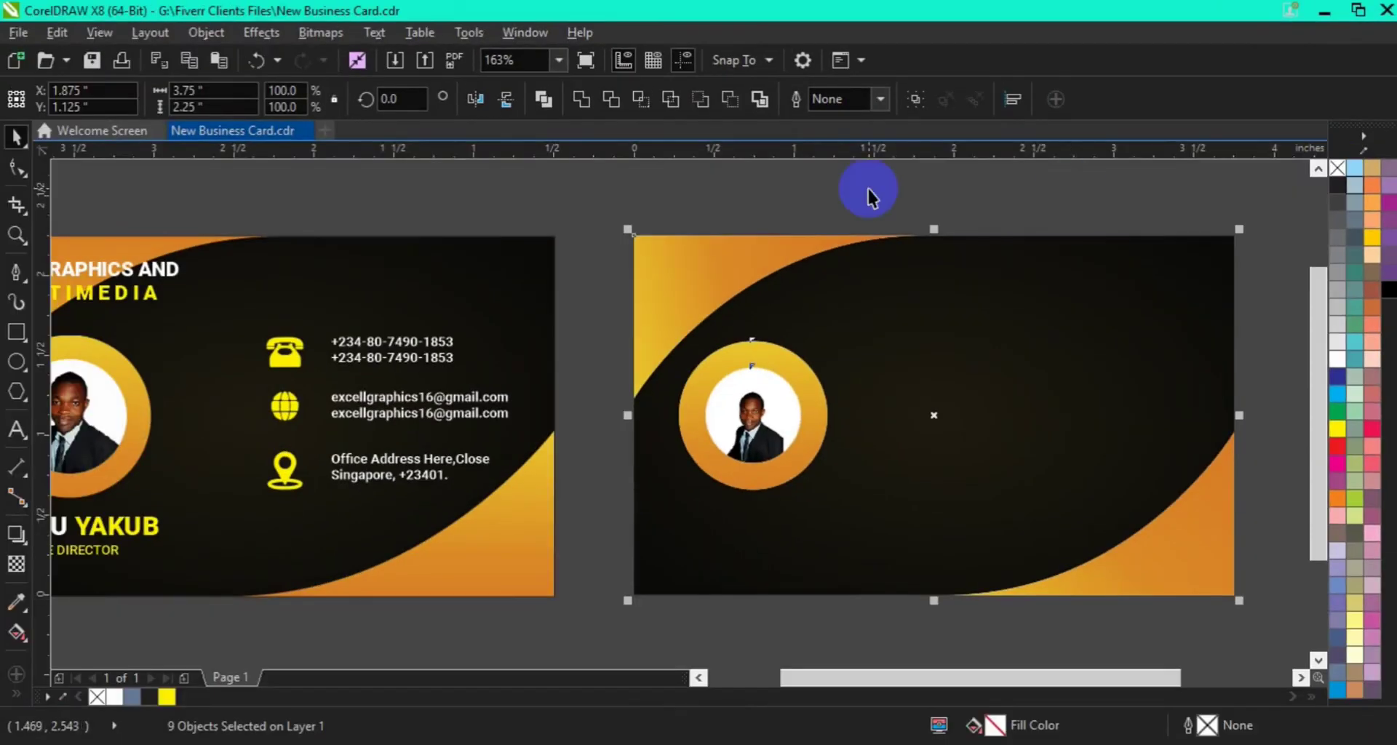
{"action": "left_click", "coordinate": [870, 196]}
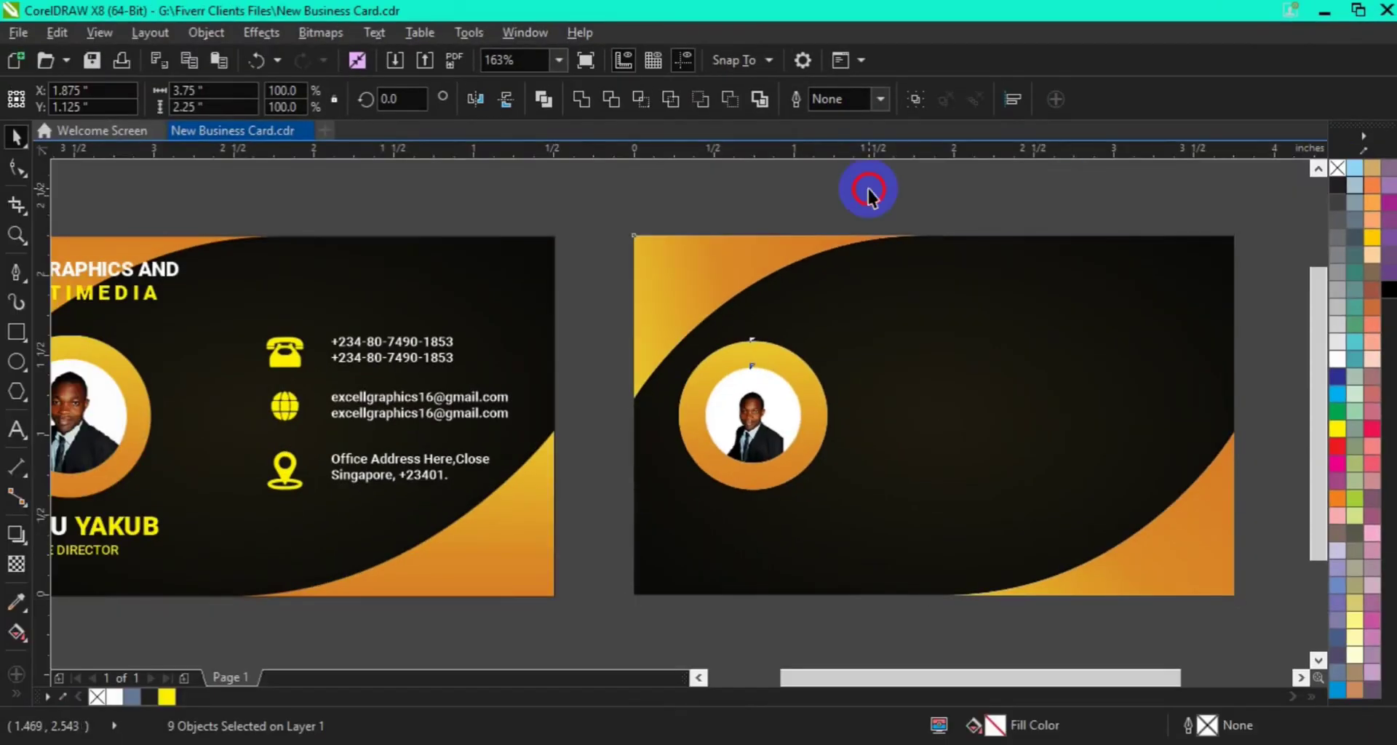
Step: Copy the reference card's contact details group with its icons and place the copy on the right half of the new card
{"action": "left_click", "coordinate": [700, 676]}
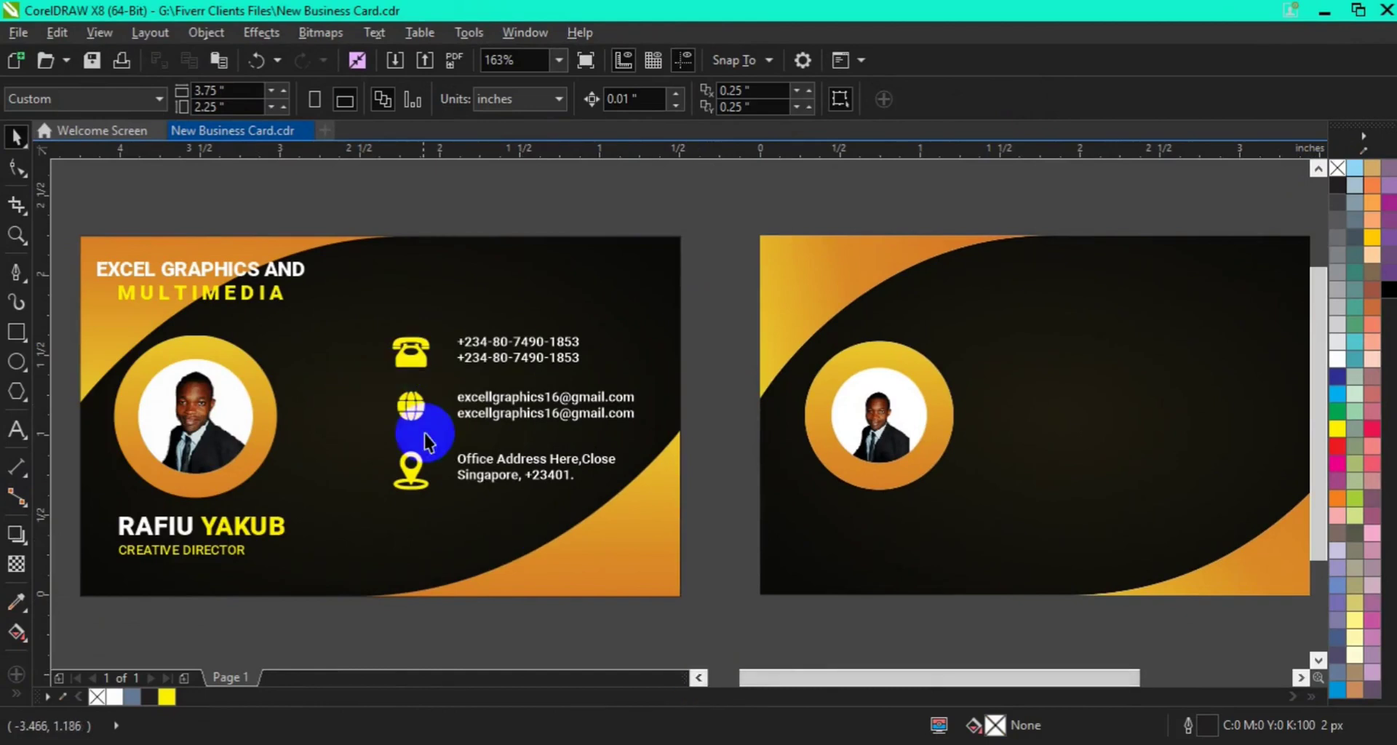
{"action": "left_click", "coordinate": [412, 363]}
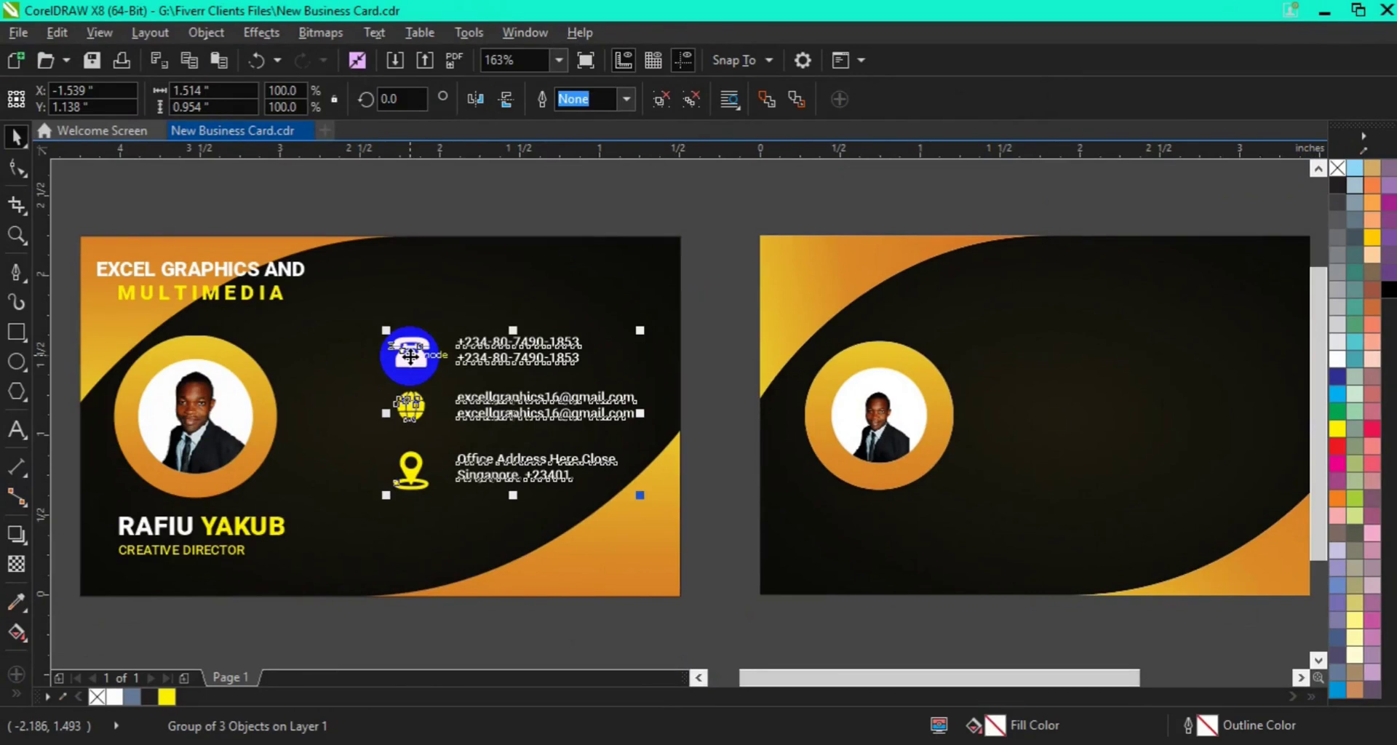
{"action": "right_click", "coordinate": [410, 355]}
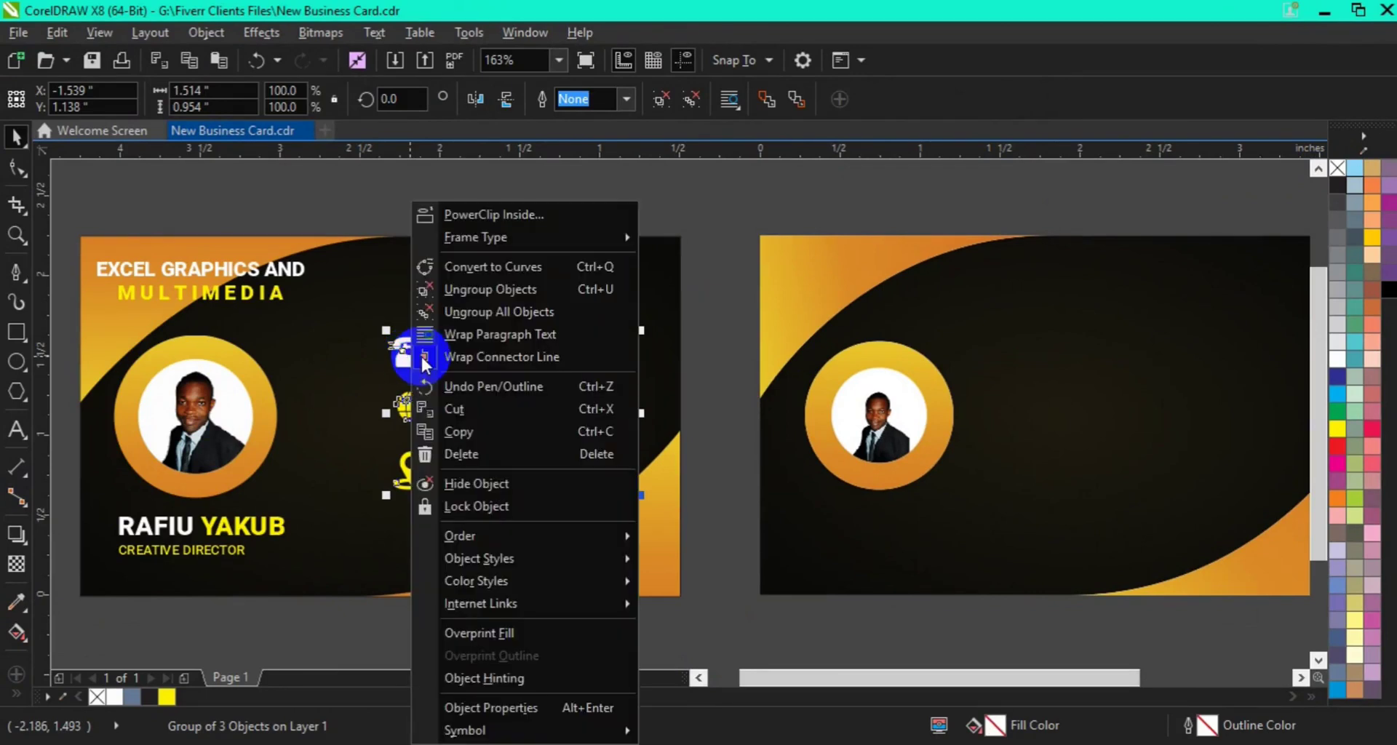
{"action": "left_click", "coordinate": [521, 428]}
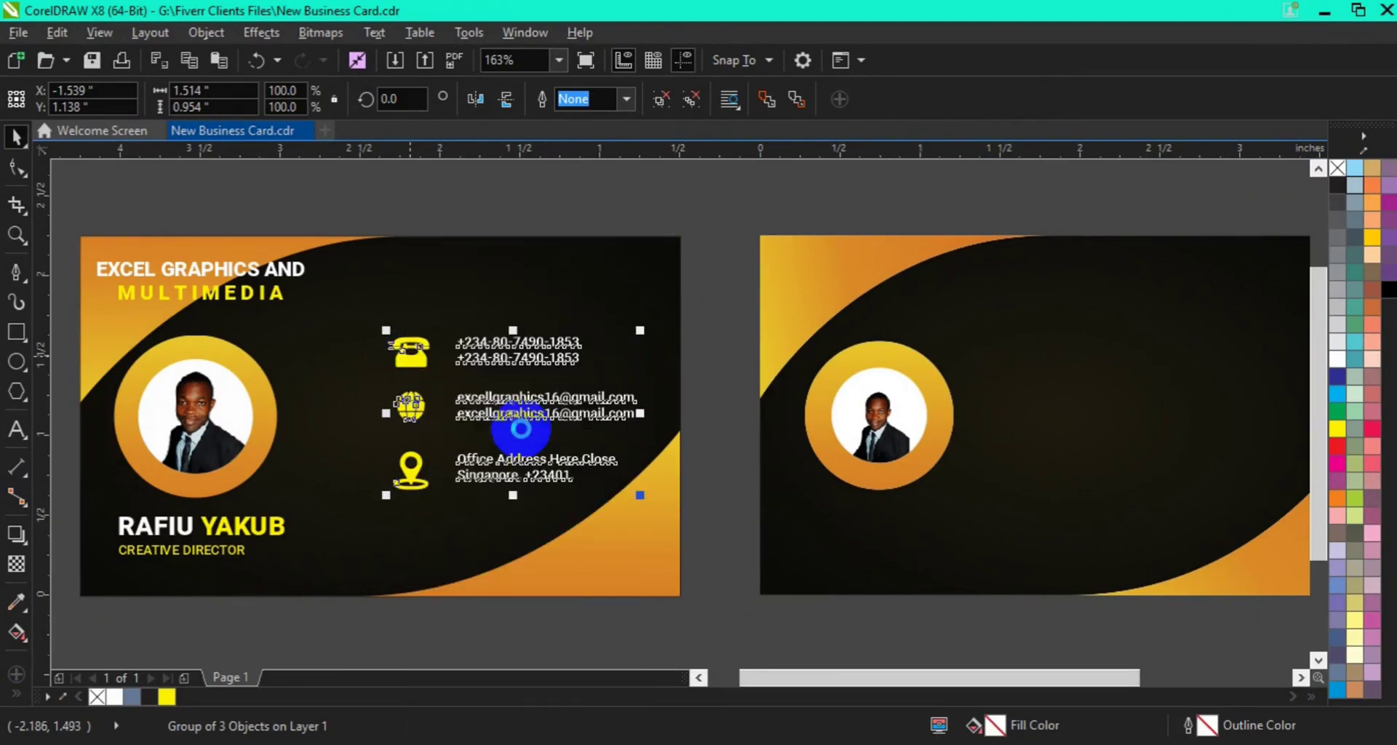
{"action": "right_click", "coordinate": [736, 451]}
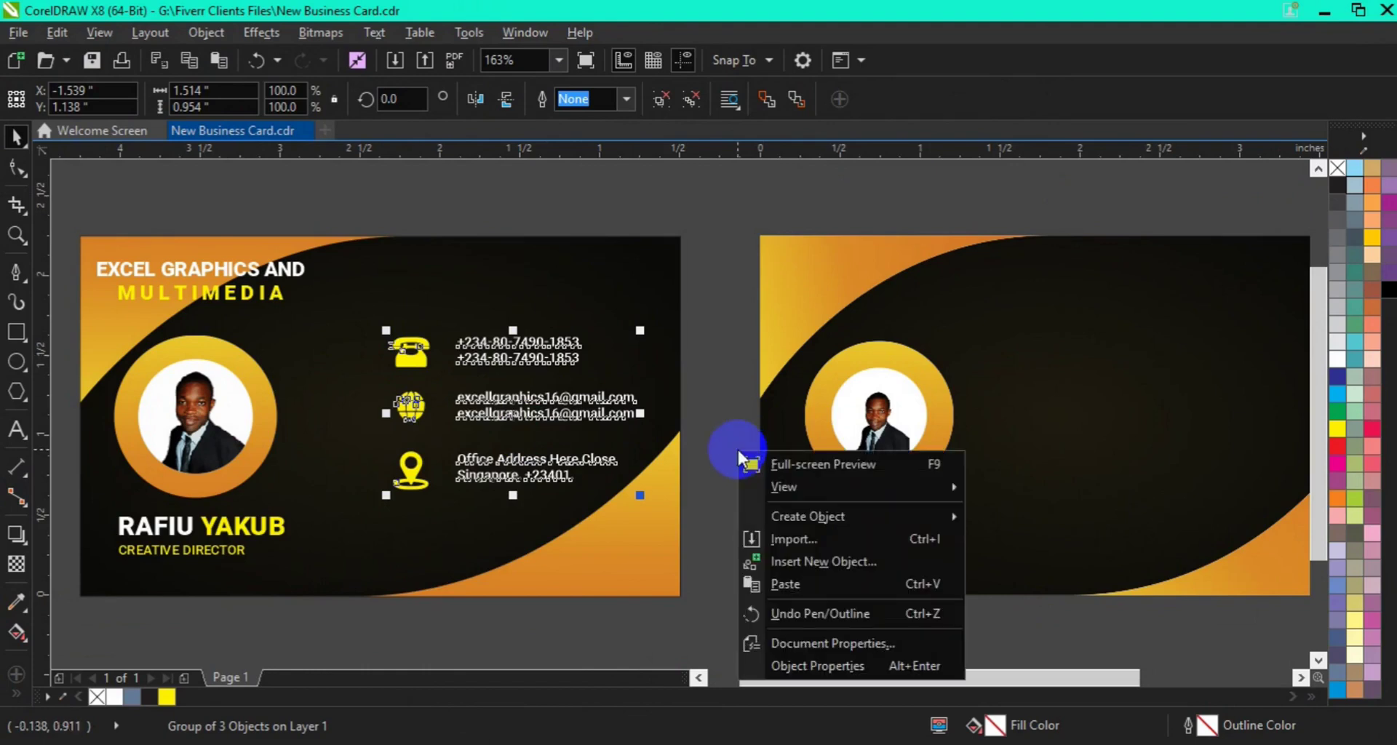
{"action": "left_click", "coordinate": [801, 582]}
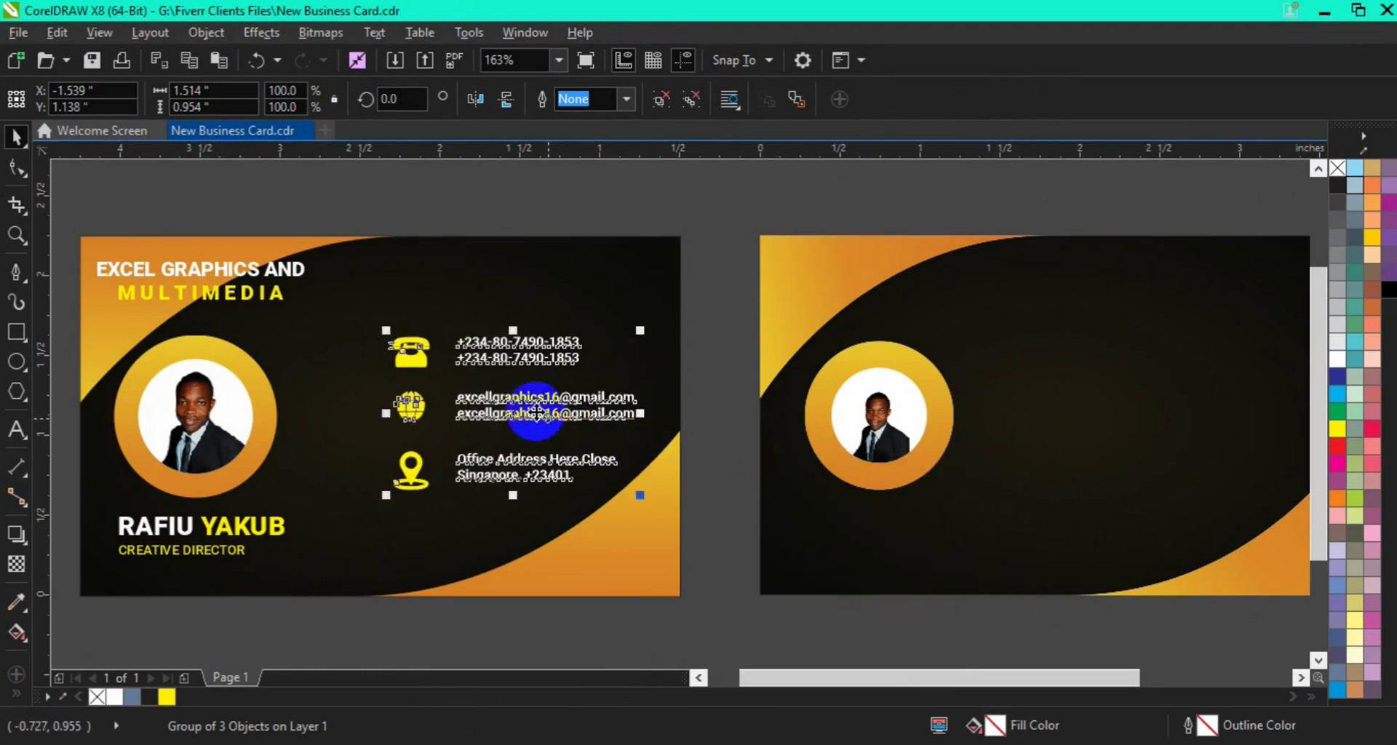
{"action": "left_click_drag", "start_coordinate": [513, 411], "coordinate": [1167, 403]}
{"action": "left_click", "coordinate": [1299, 678]}
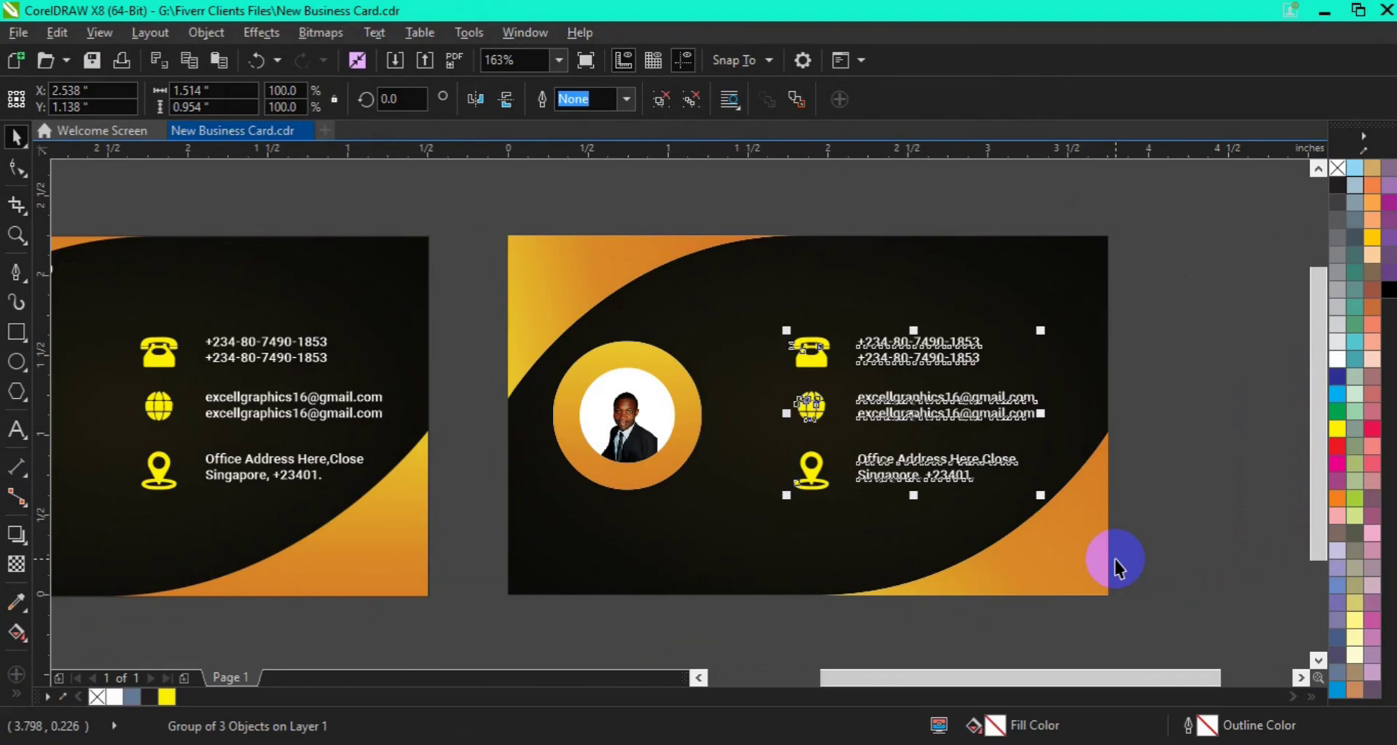
Step: Nudge the copied contact details group horizontally to the right, to X 2.758"
{"action": "key", "text": "Right"}
{"action": "key", "text": "Right"}
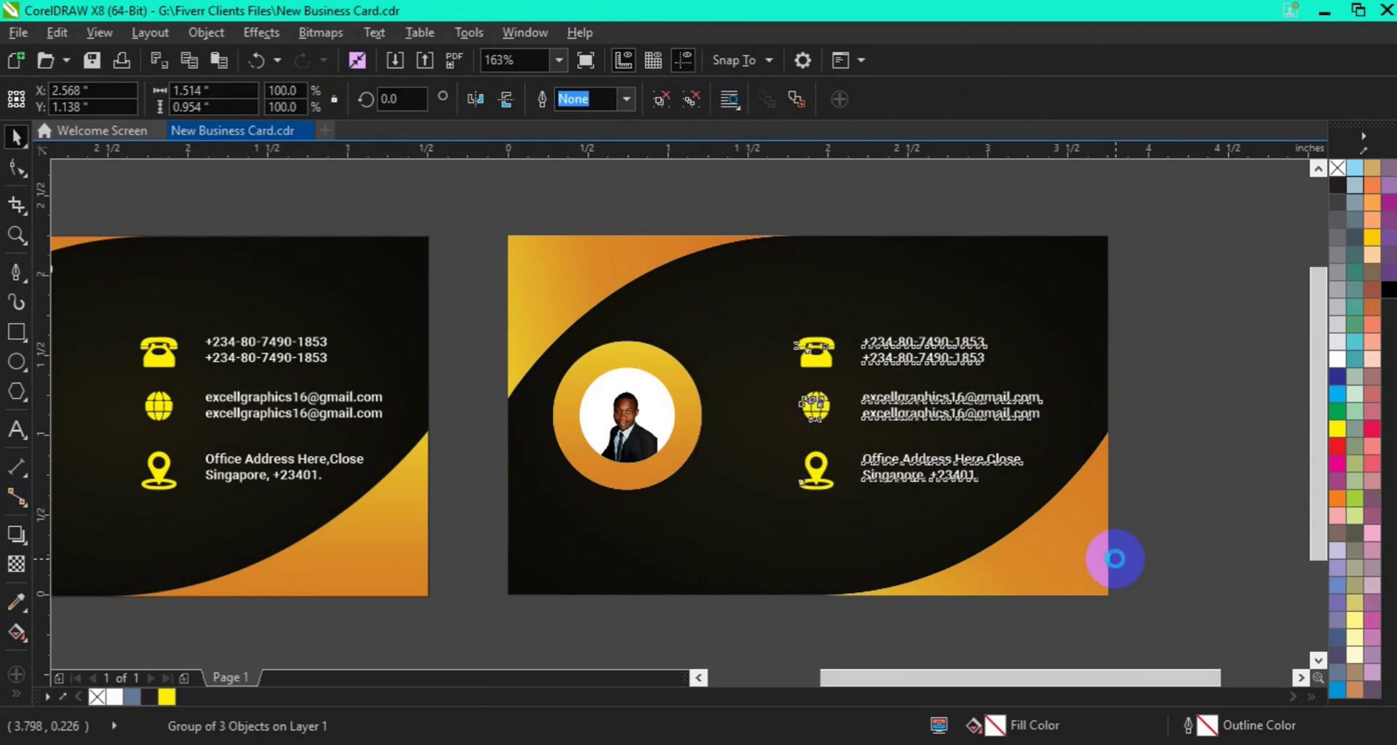
{"action": "key", "text": "Right"}
{"action": "key", "text": "Right"}
{"action": "key", "text": "Right"}
{"action": "key", "text": "Right"}
{"action": "key", "text": "Right"}
{"action": "key", "text": "Right"}
{"action": "key", "text": "Right"}
{"action": "key", "text": "Right"}
{"action": "key", "text": "Right"}
{"action": "key", "text": "Right"}
{"action": "key", "text": "Right"}
{"action": "key", "text": "Right"}
{"action": "key", "text": "Right"}
{"action": "key", "text": "Right"}
{"action": "key", "text": "Right"}
{"action": "key", "text": "Right"}
{"action": "key", "text": "Right"}
{"action": "key", "text": "Right"}
{"action": "key", "text": "Right"}
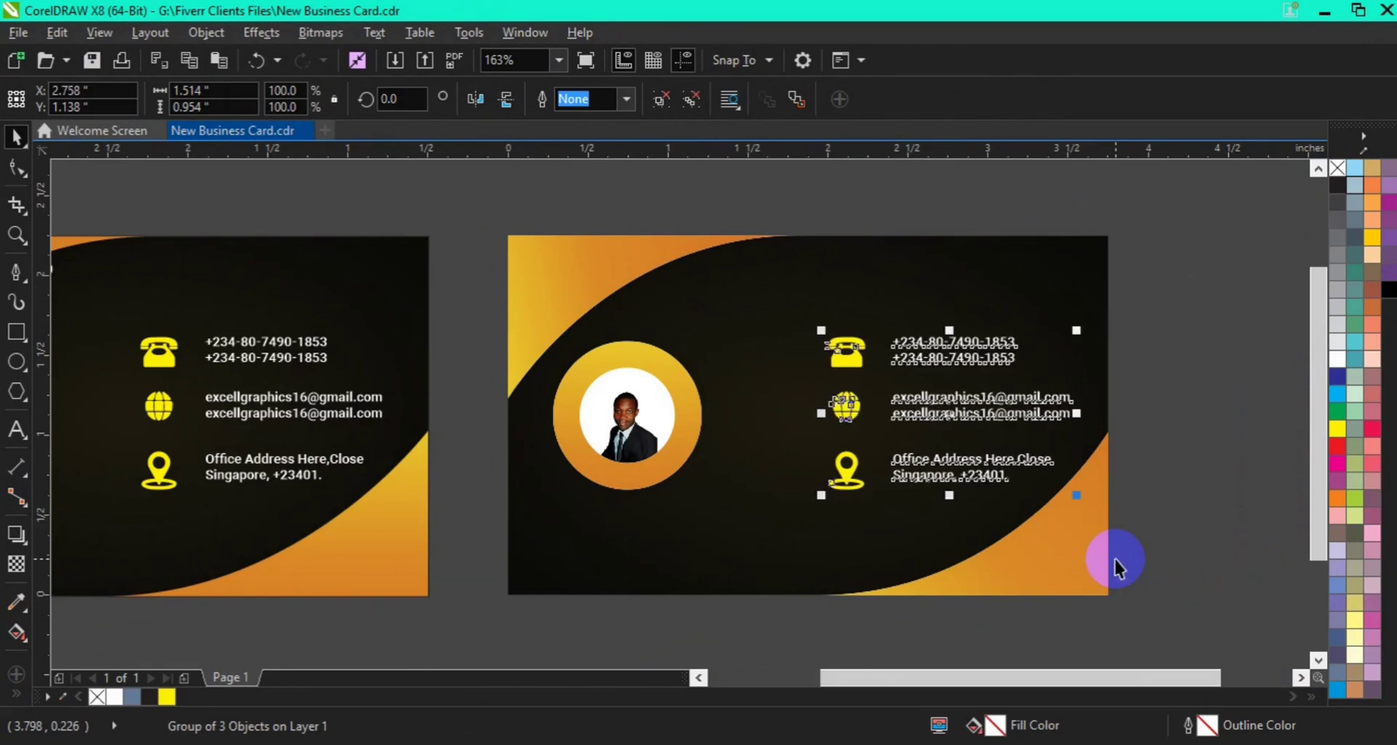
Step: Add the cardholder's full name in capitals below the new card's portrait ring, using Roboto Black at 12 pt
{"action": "left_click", "coordinate": [700, 678]}
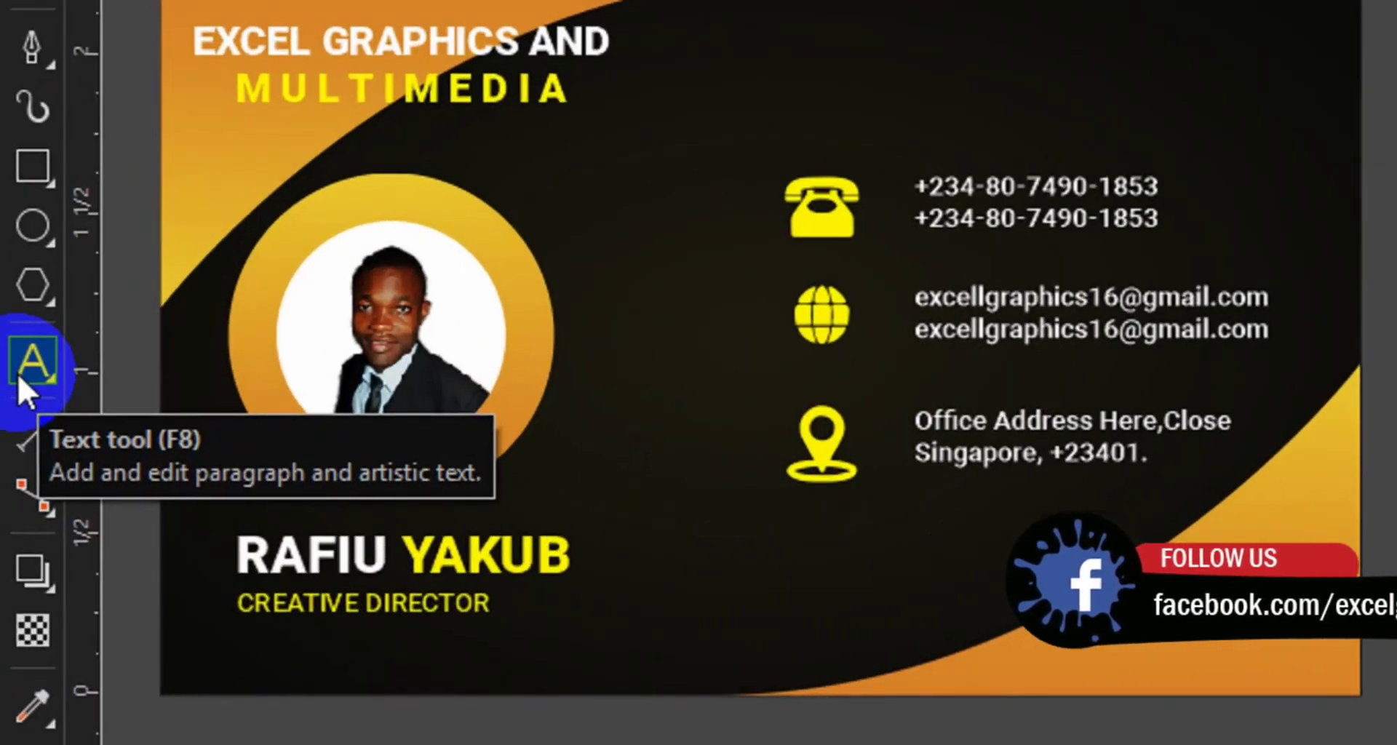
{"action": "left_click", "coordinate": [22, 378]}
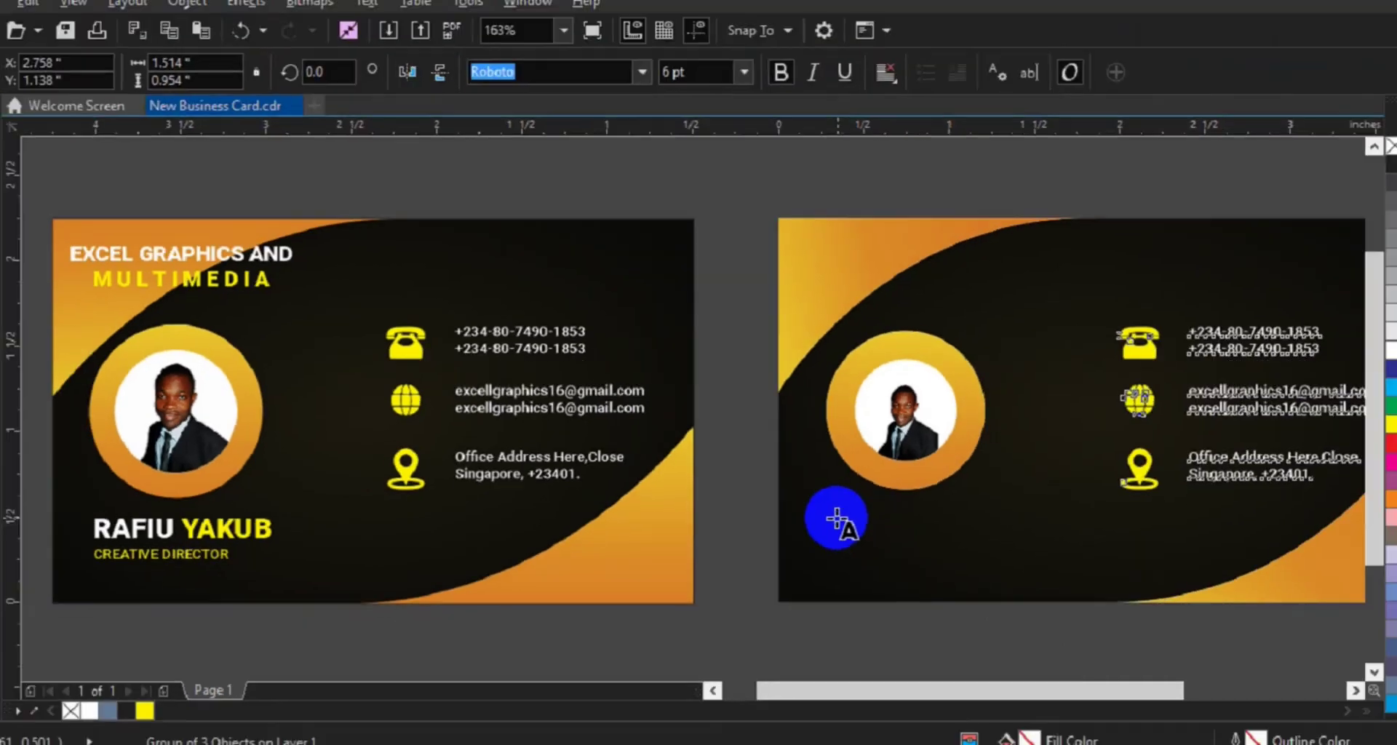
{"action": "left_click", "coordinate": [918, 523]}
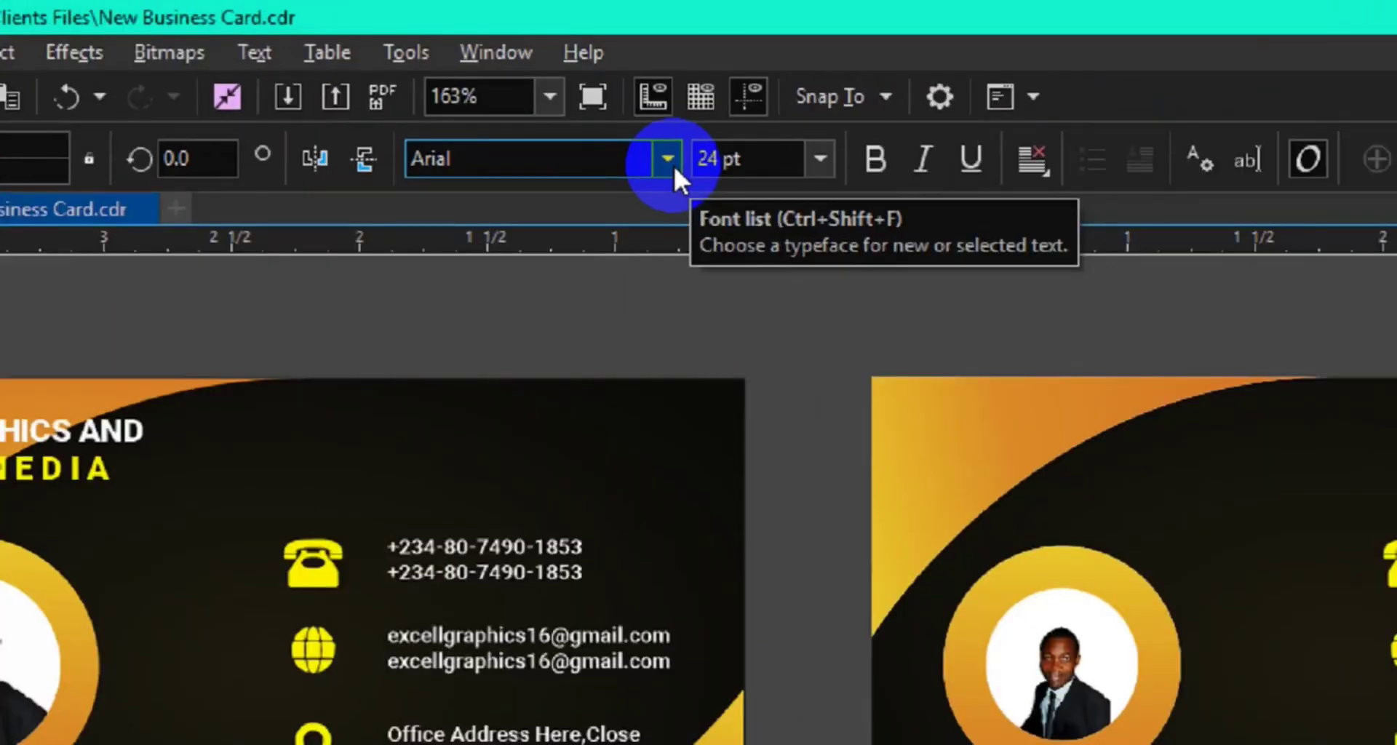
{"action": "left_click", "coordinate": [635, 102]}
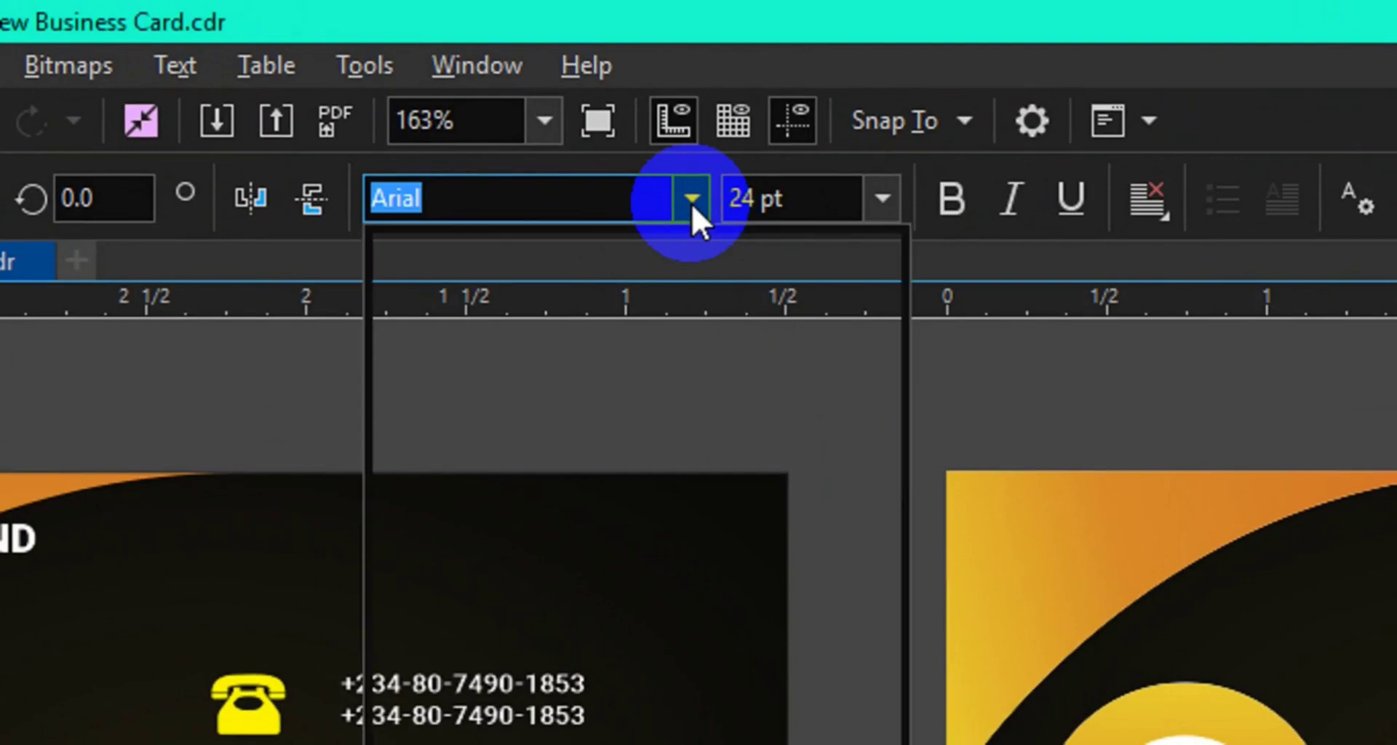
{"action": "left_click", "coordinate": [691, 203]}
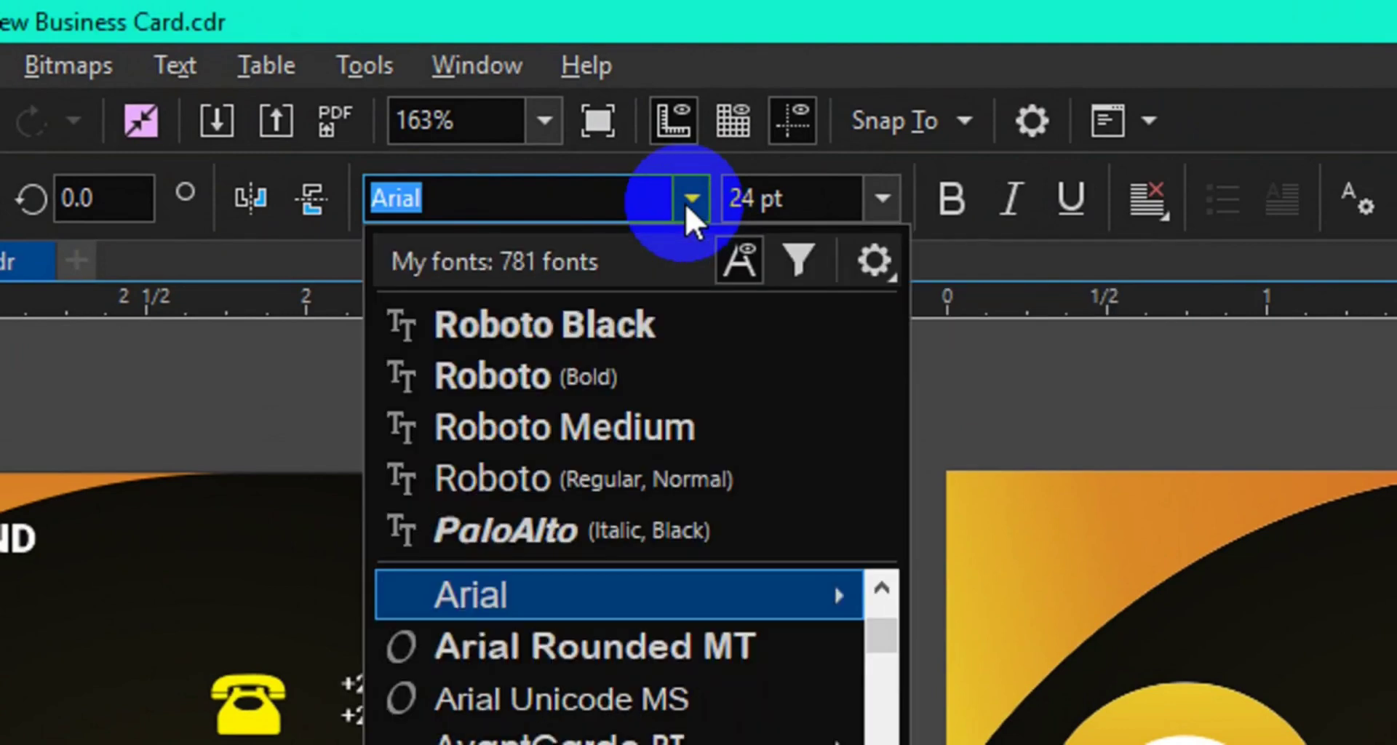
{"action": "left_click", "coordinate": [569, 339]}
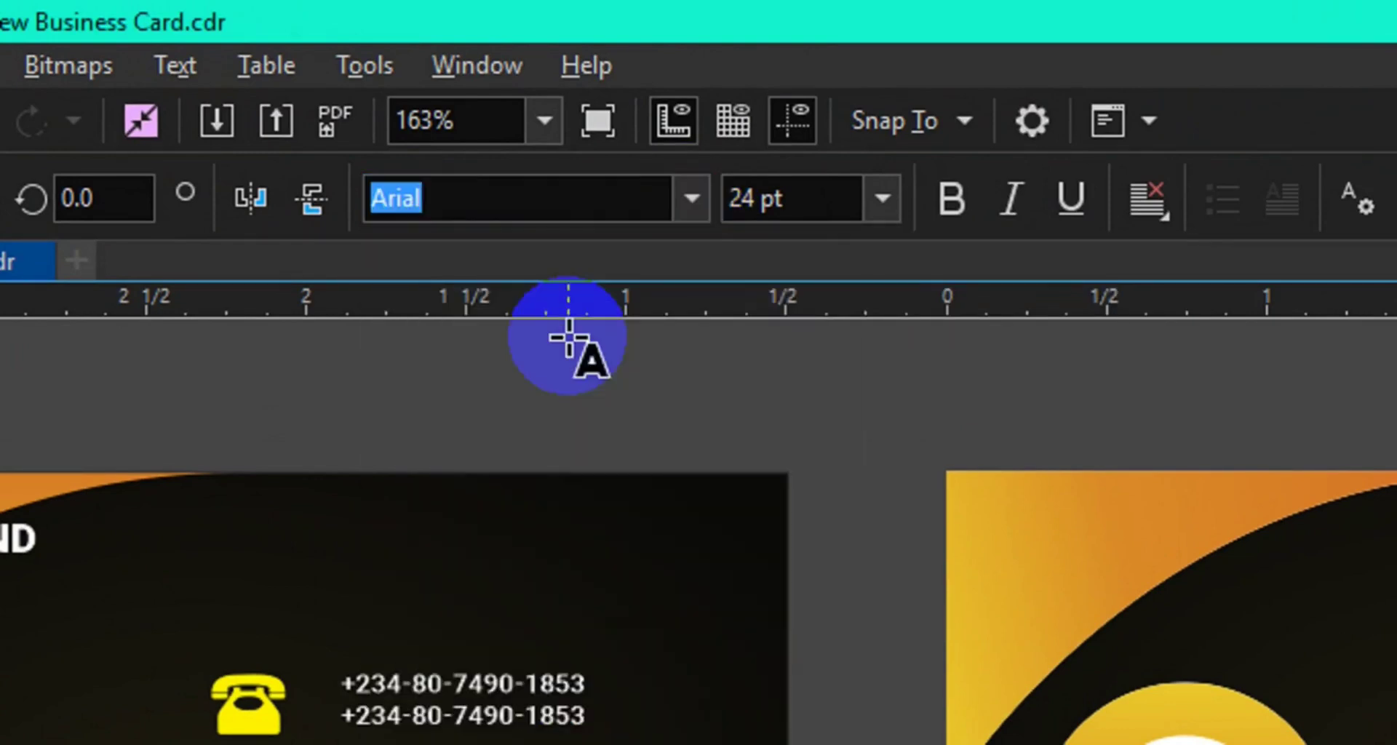
{"action": "left_click", "coordinate": [892, 204]}
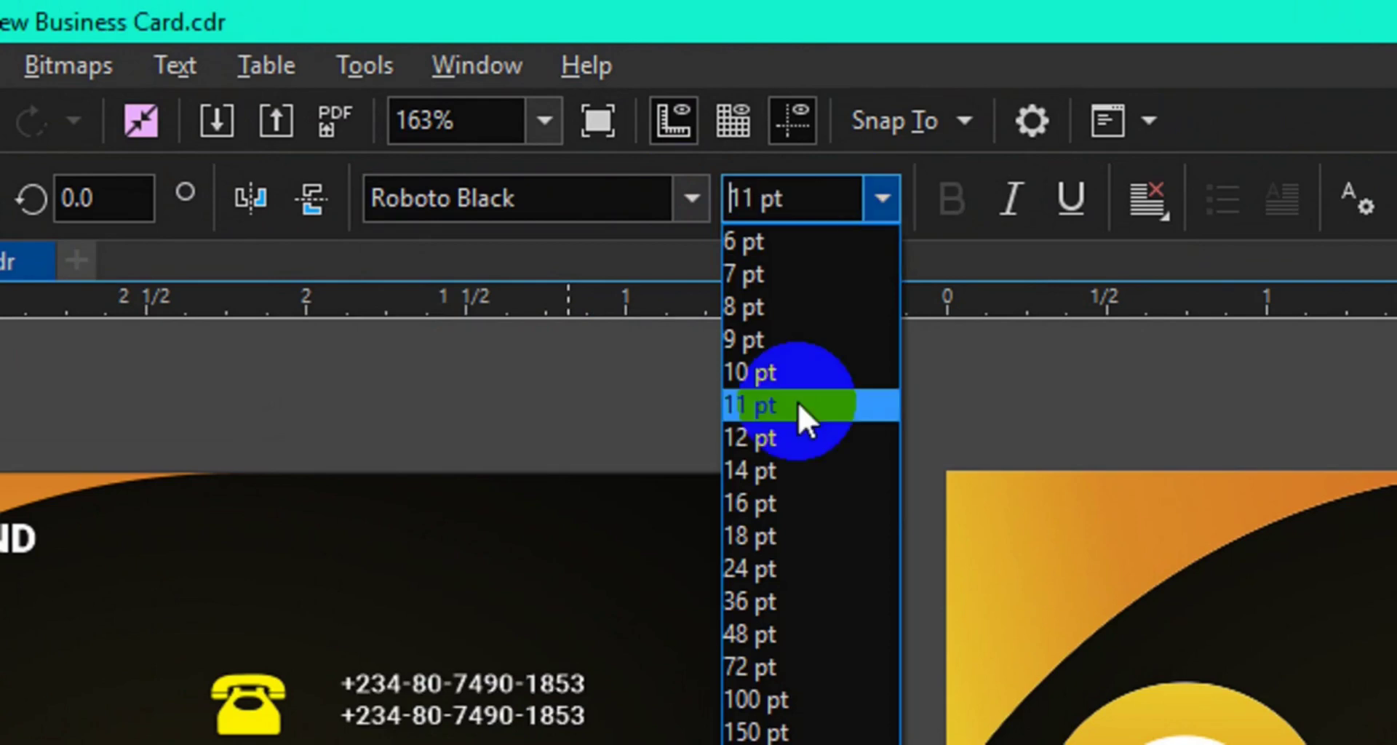
{"action": "left_click", "coordinate": [796, 431]}
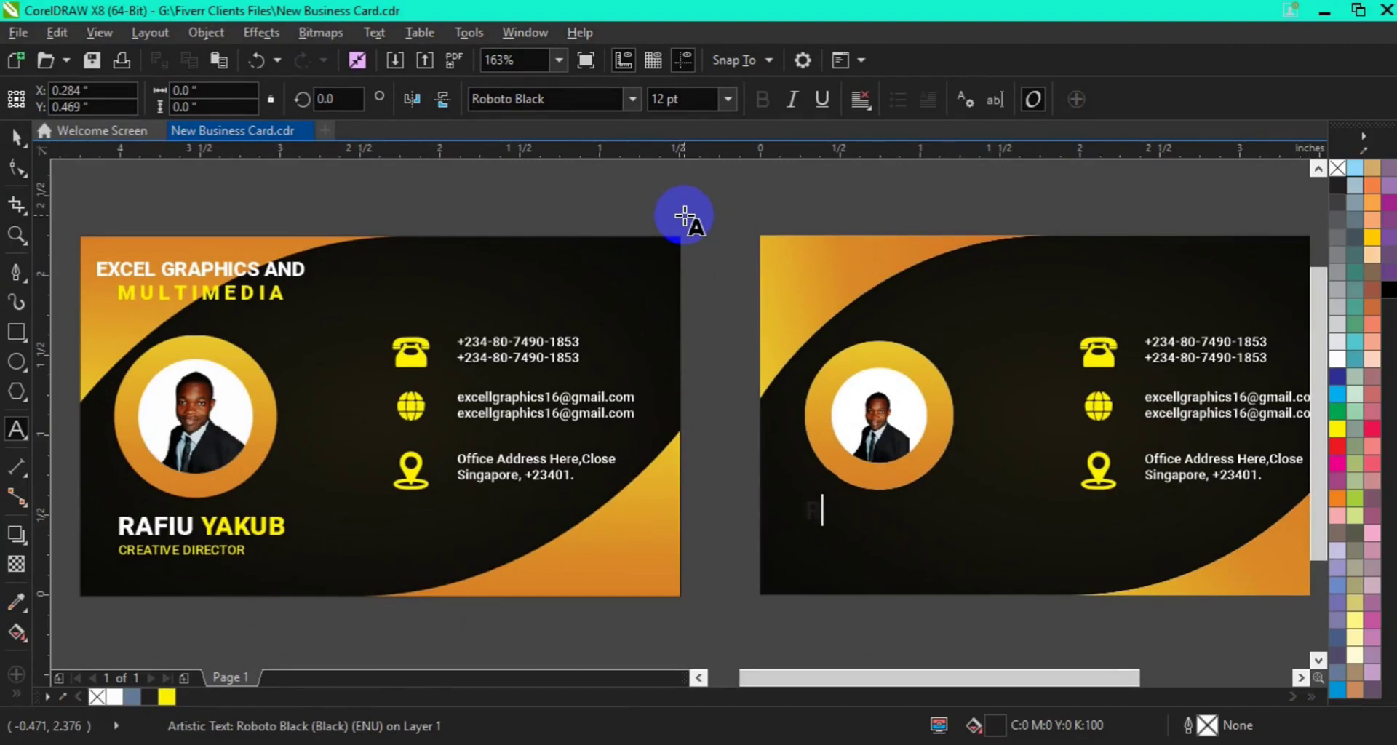
{"action": "type", "text": "YAKUB"}
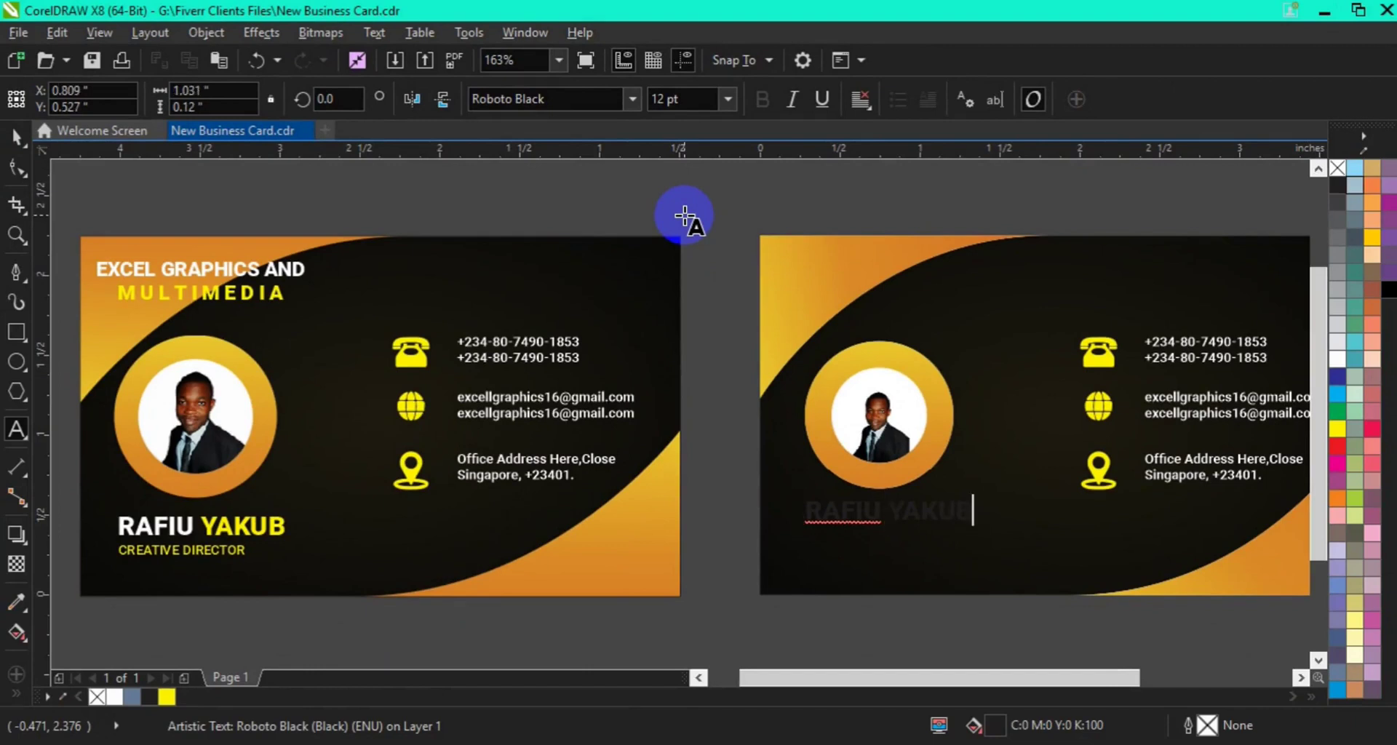
Step: Colour the name text on the new card white, with the surname in yellow
{"action": "key", "text": "ctrl+a"}
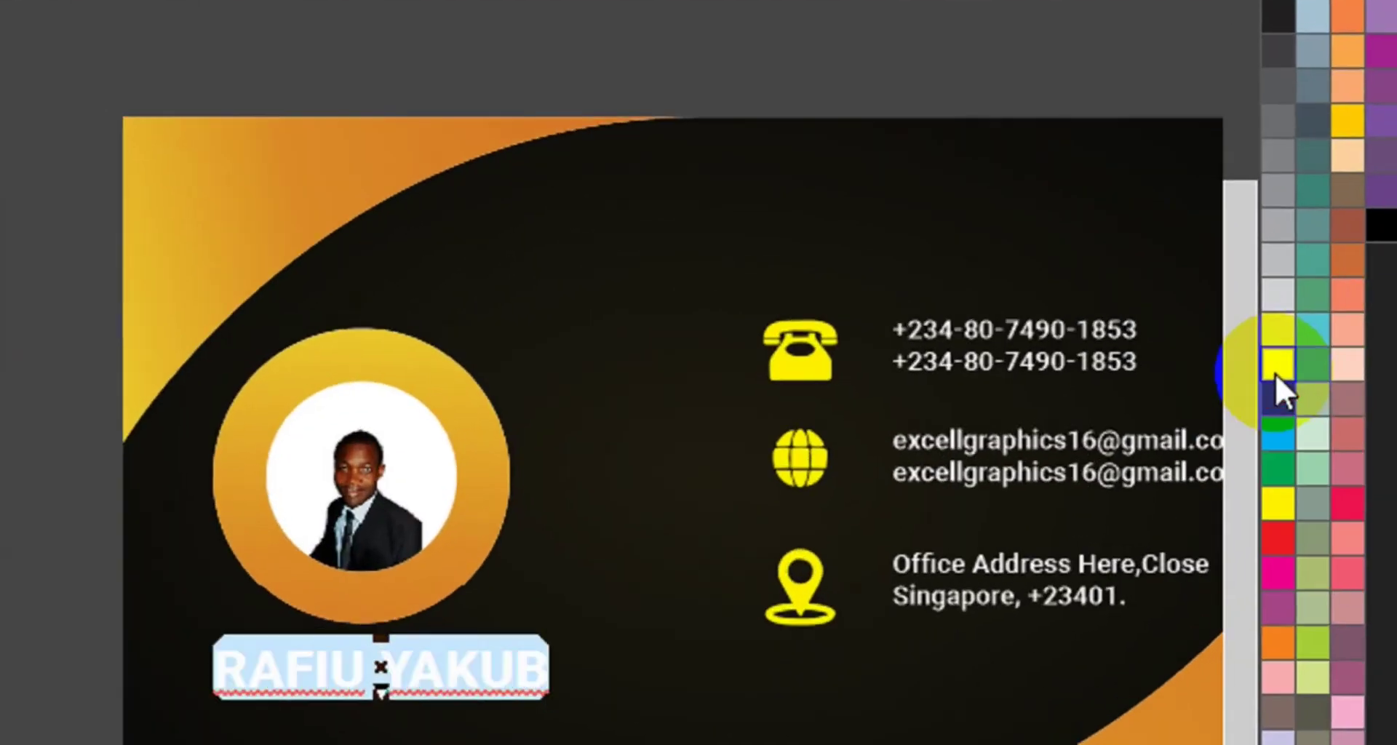
{"action": "left_click", "coordinate": [404, 680]}
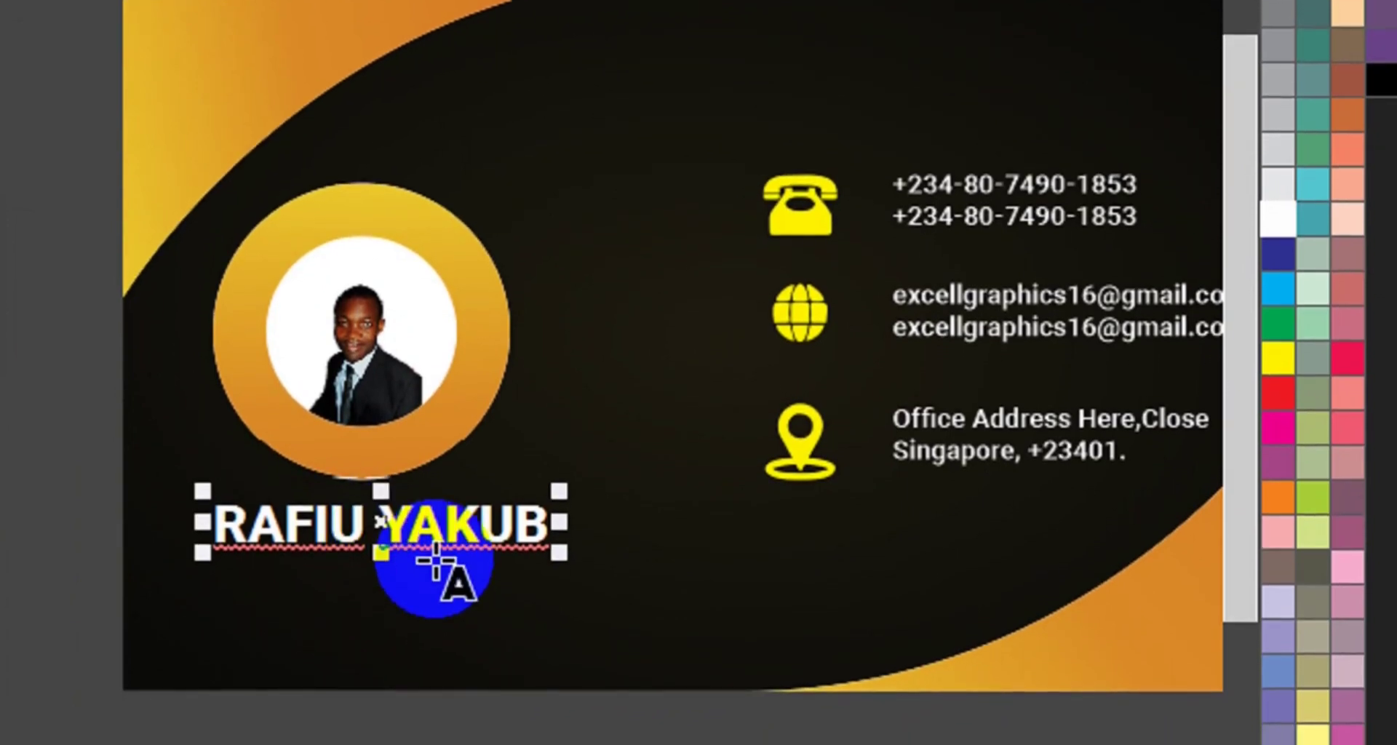
{"action": "key", "text": "shift+Right"}
{"action": "key", "text": "shift+Right"}
{"action": "key", "text": "shift+Right"}
{"action": "key", "text": "shift+Right"}
{"action": "key", "text": "shift+Right"}
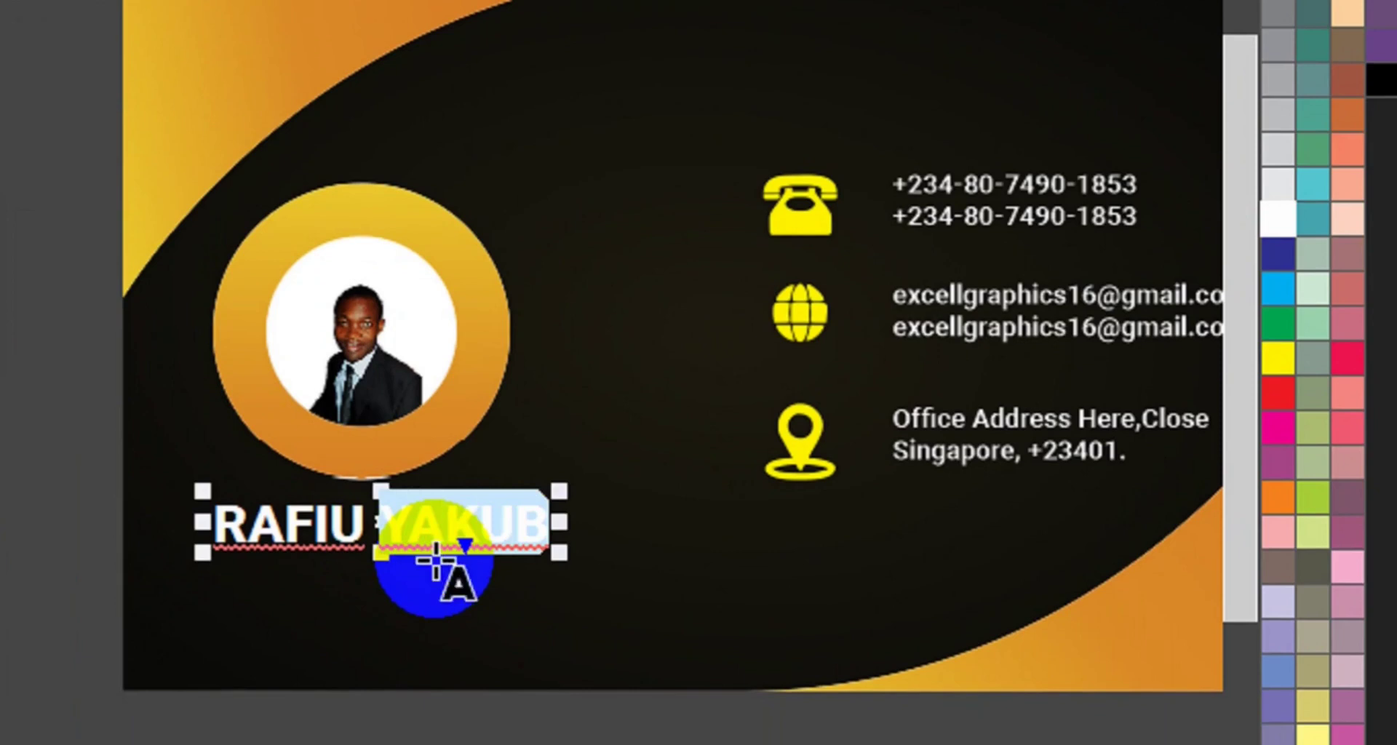
{"action": "left_click", "coordinate": [1273, 351]}
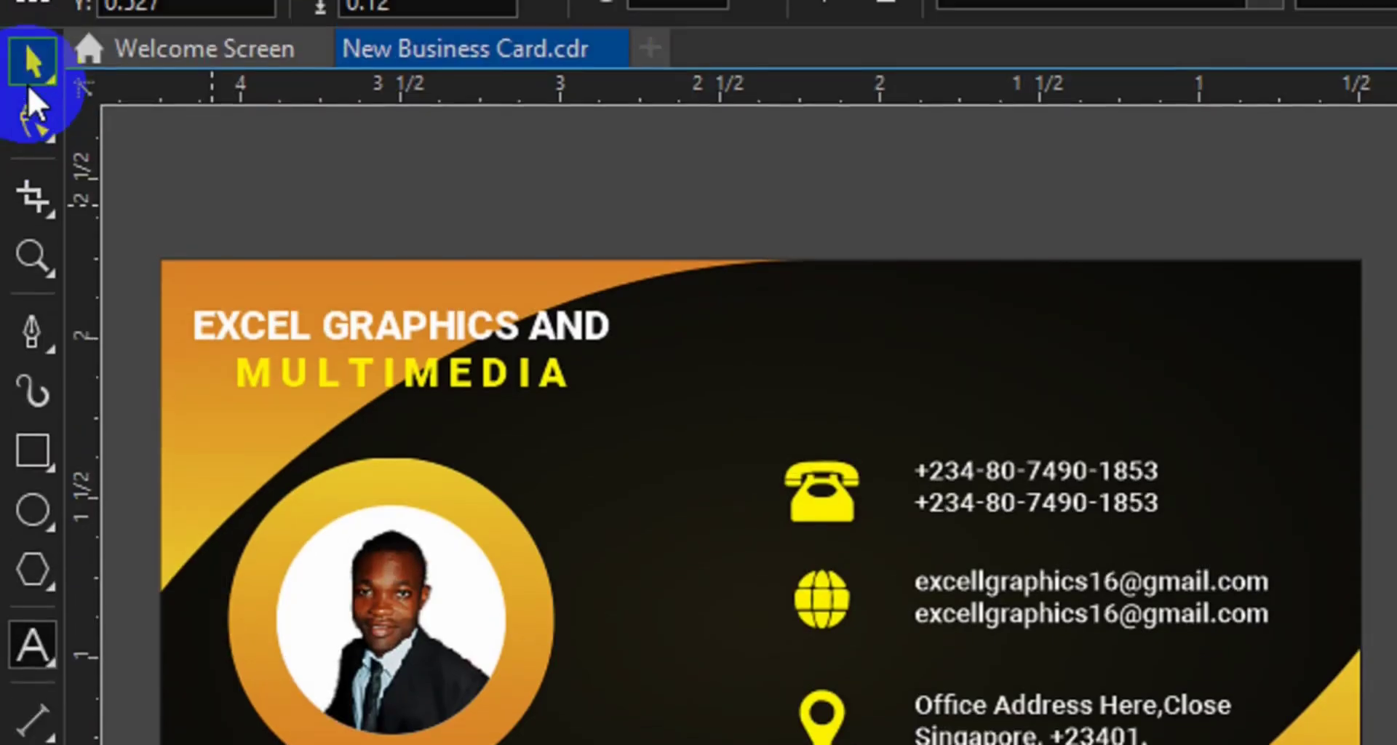
{"action": "left_click", "coordinate": [28, 106]}
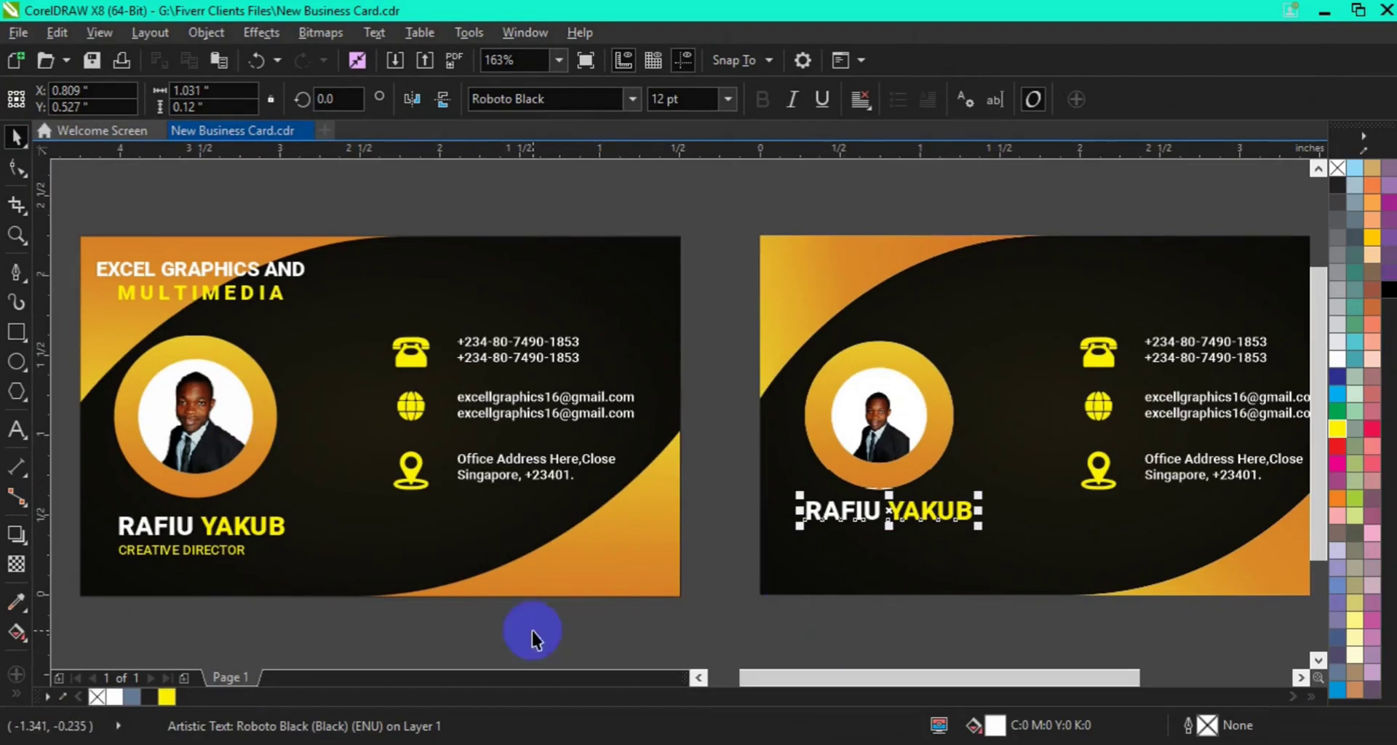
Step: Add the job title text "CREATIVE DIRECTOR" below the name on the new card
{"action": "left_click", "coordinate": [15, 437]}
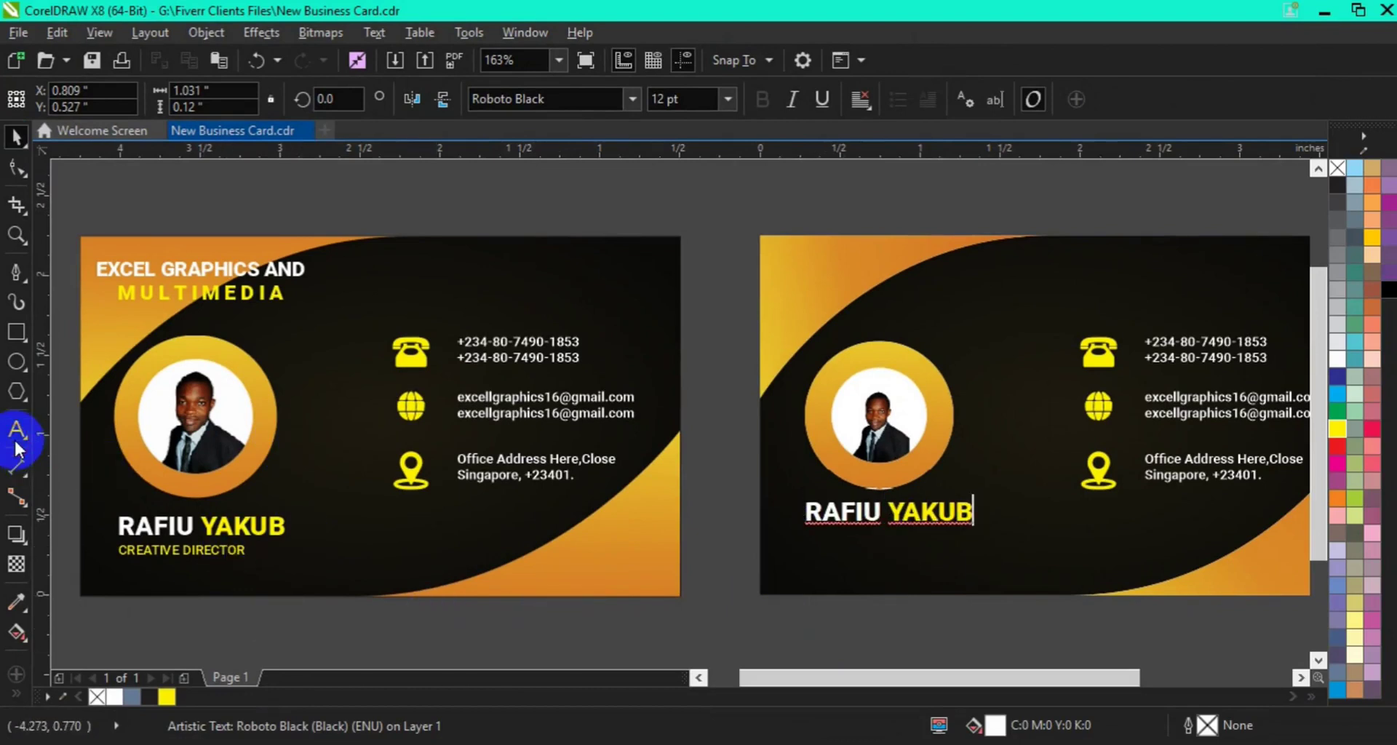
{"action": "left_click", "coordinate": [808, 561]}
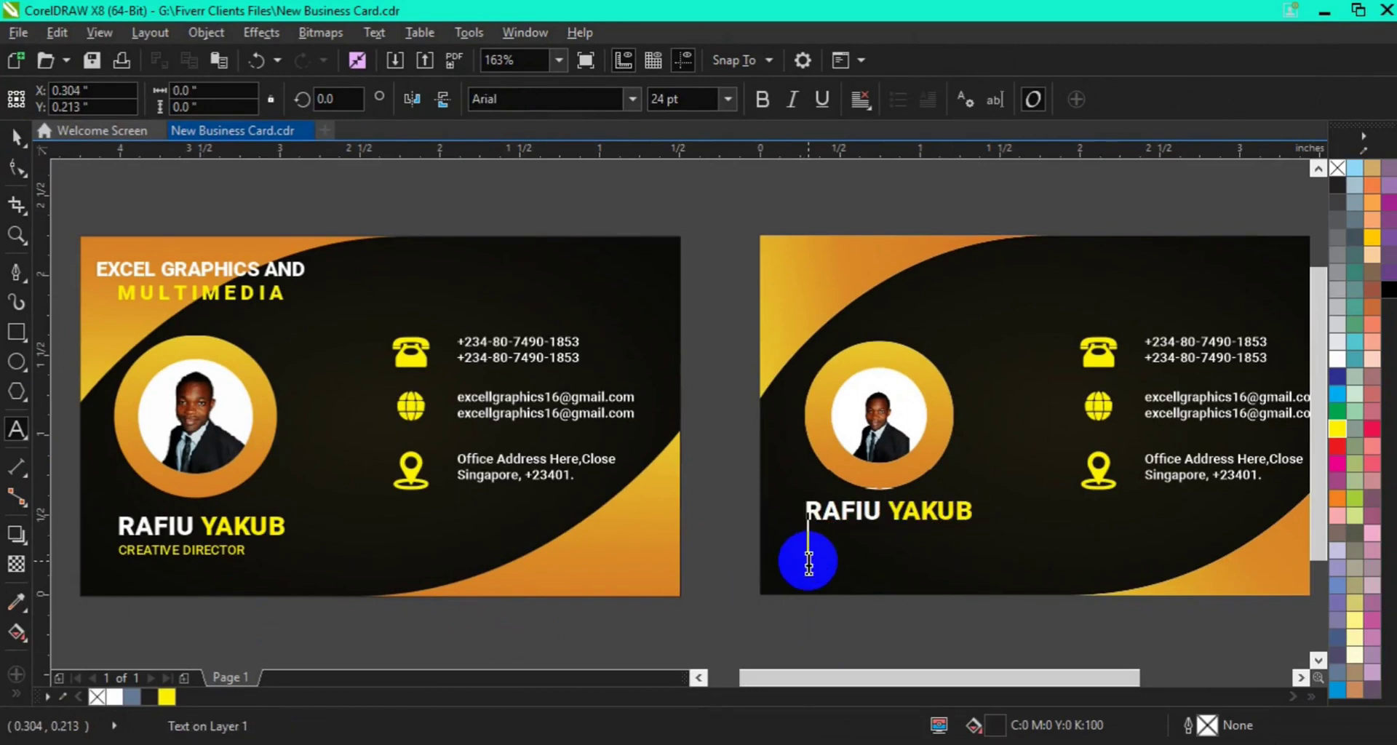
{"action": "type", "text": "CR"}
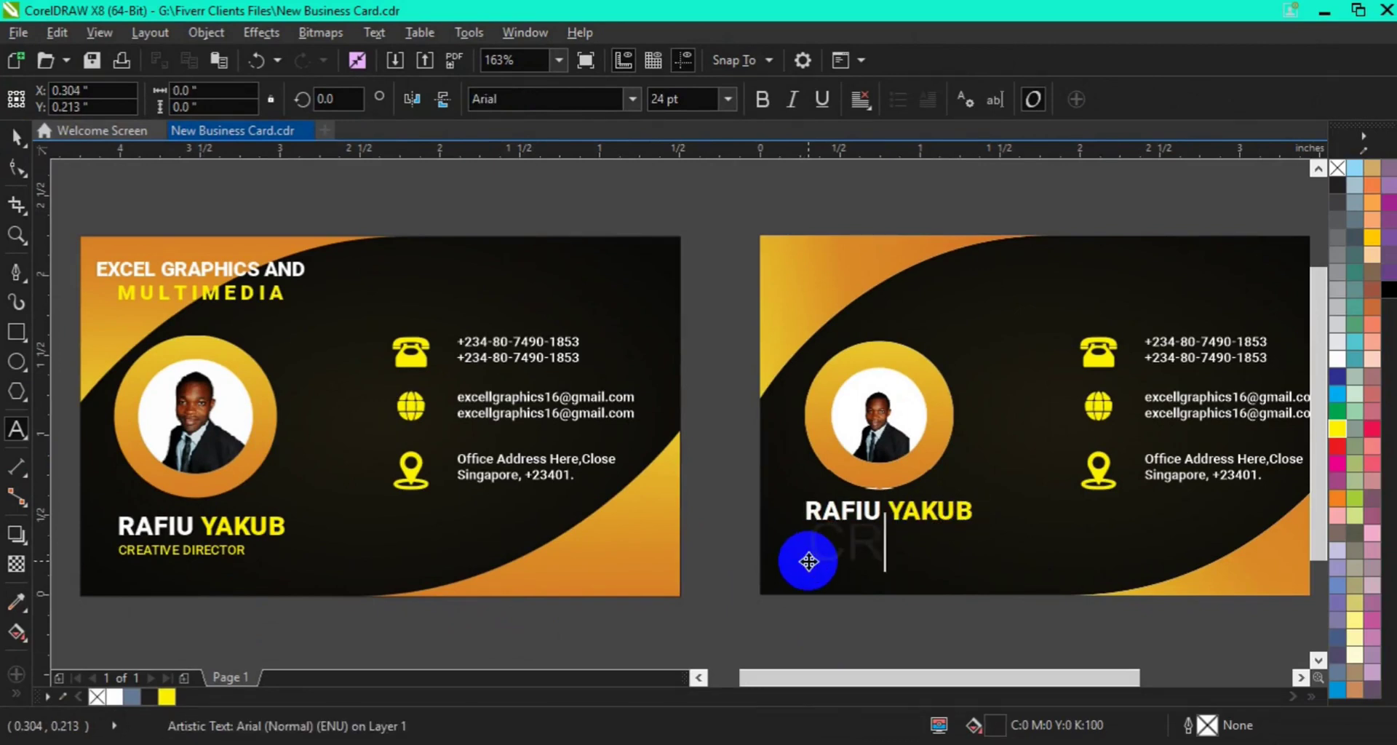
{"action": "type", "text": "EATIVE "}
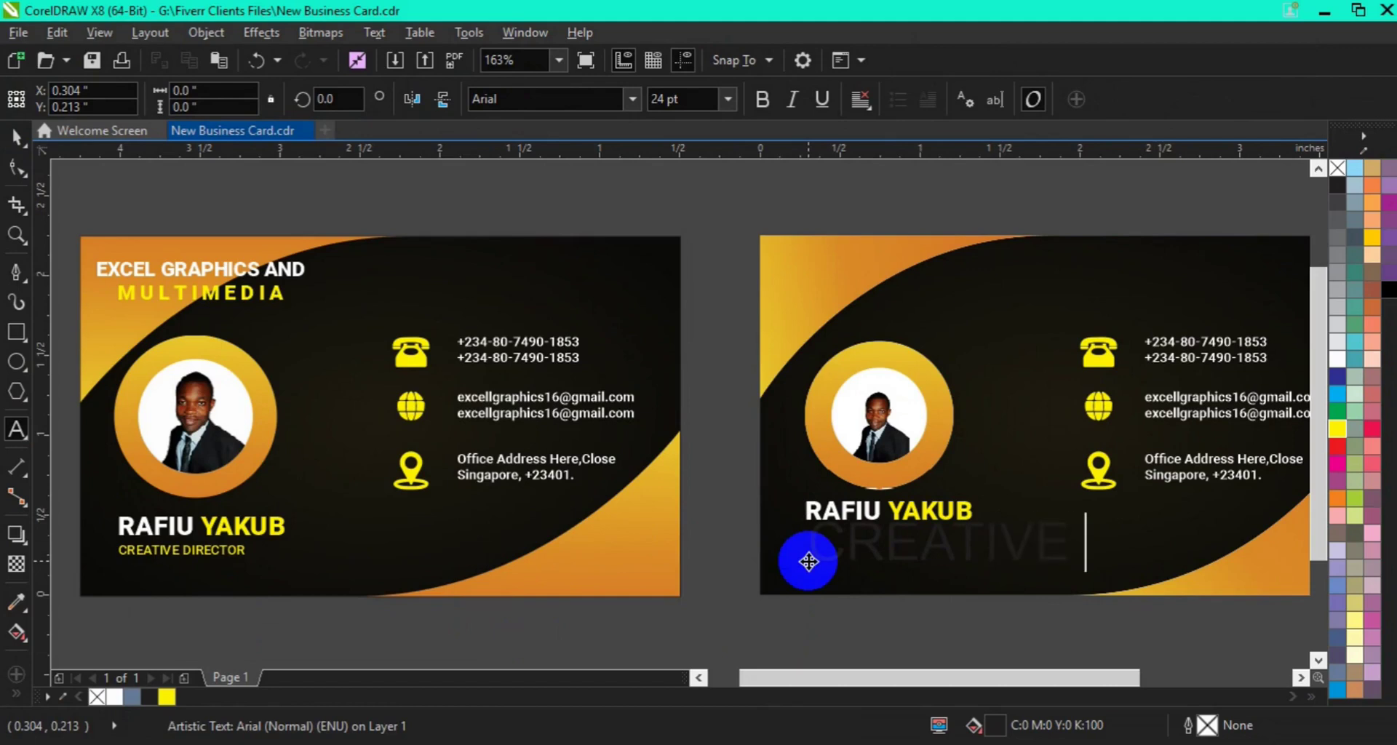
{"action": "type", "text": "DIRCCTODI"}
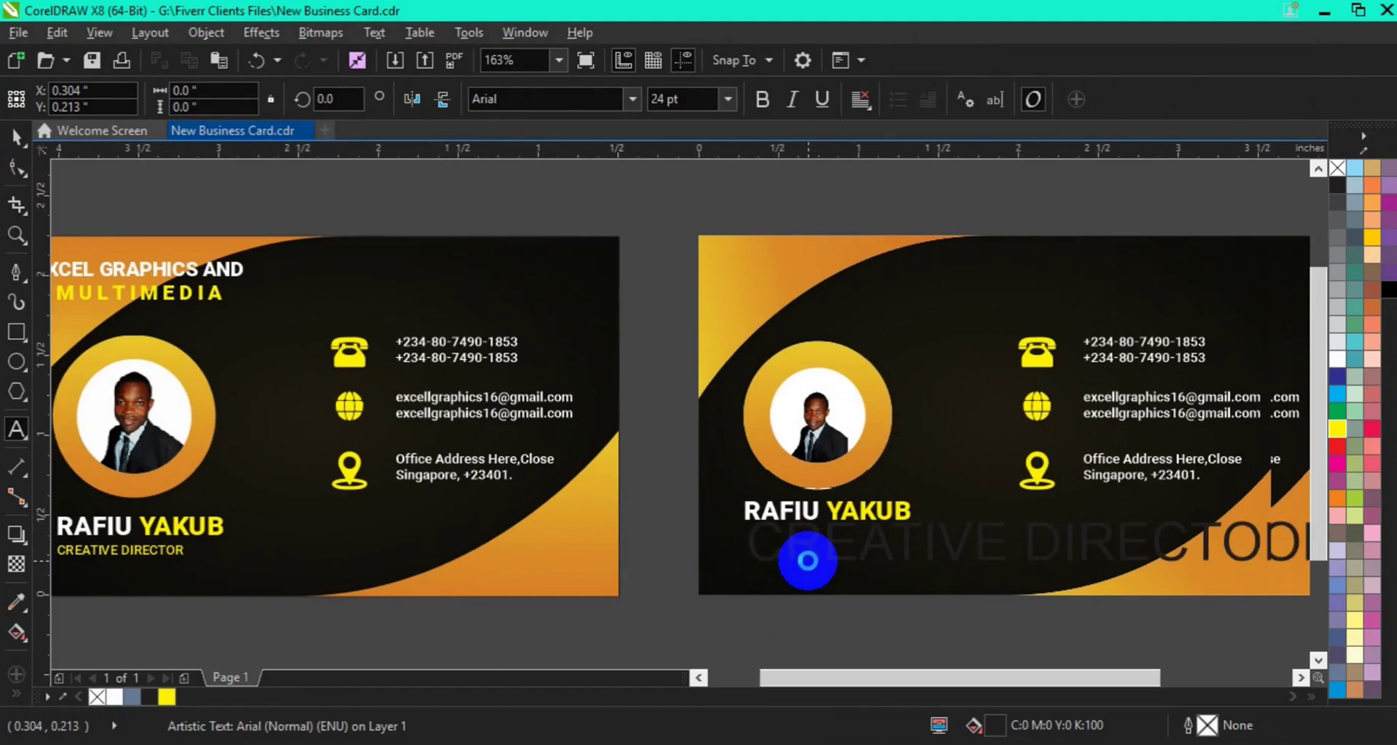
{"action": "key", "text": "Escape"}
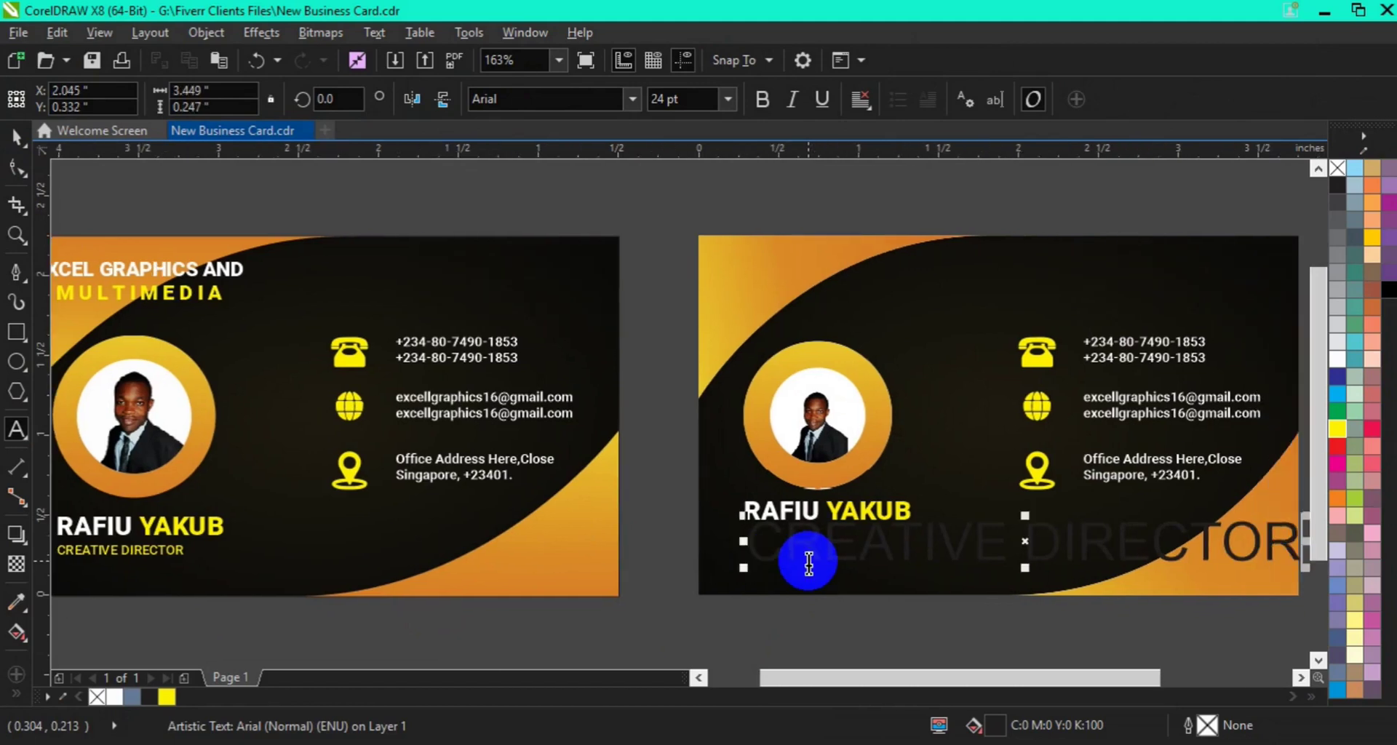
Step: Set the new card's job title text to Roboto Medium at 6 pt
{"action": "key", "text": "ctrl+a"}
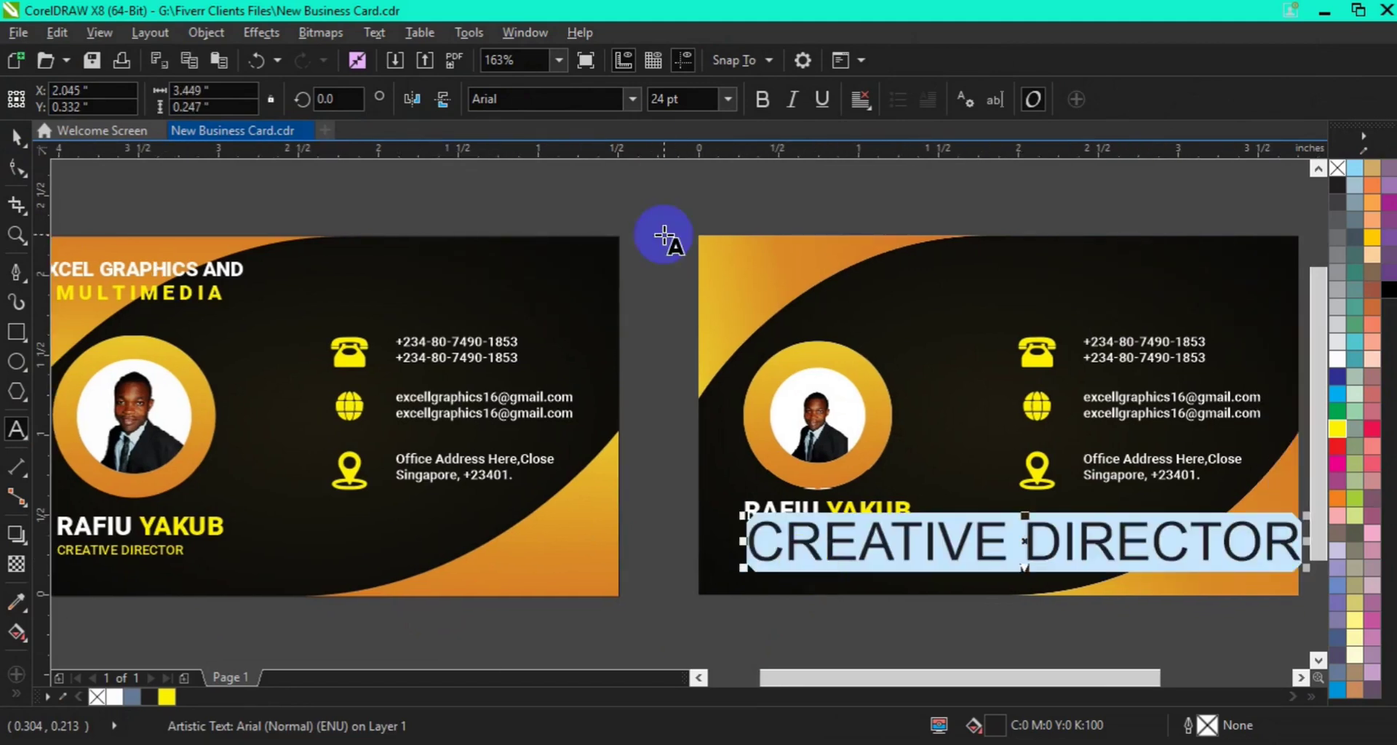
{"action": "left_click", "coordinate": [632, 106]}
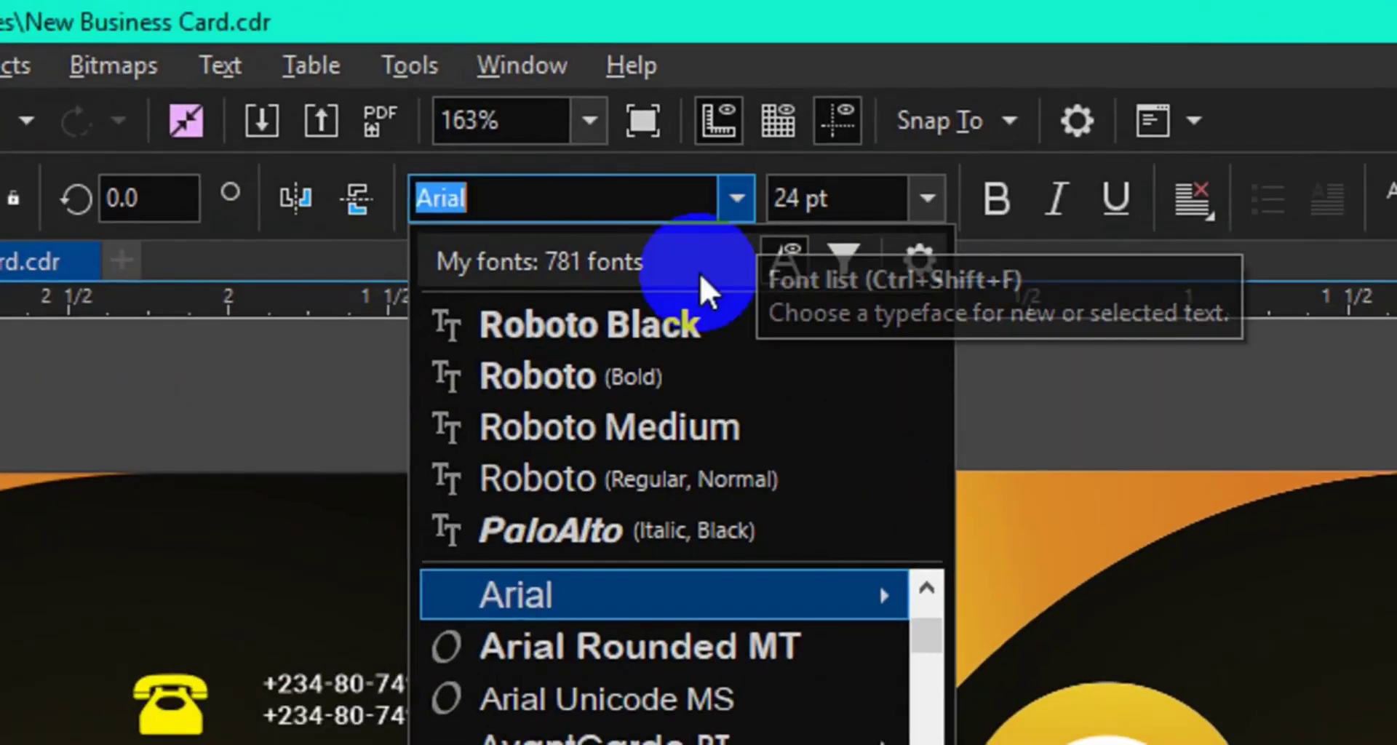
{"action": "left_click", "coordinate": [630, 396]}
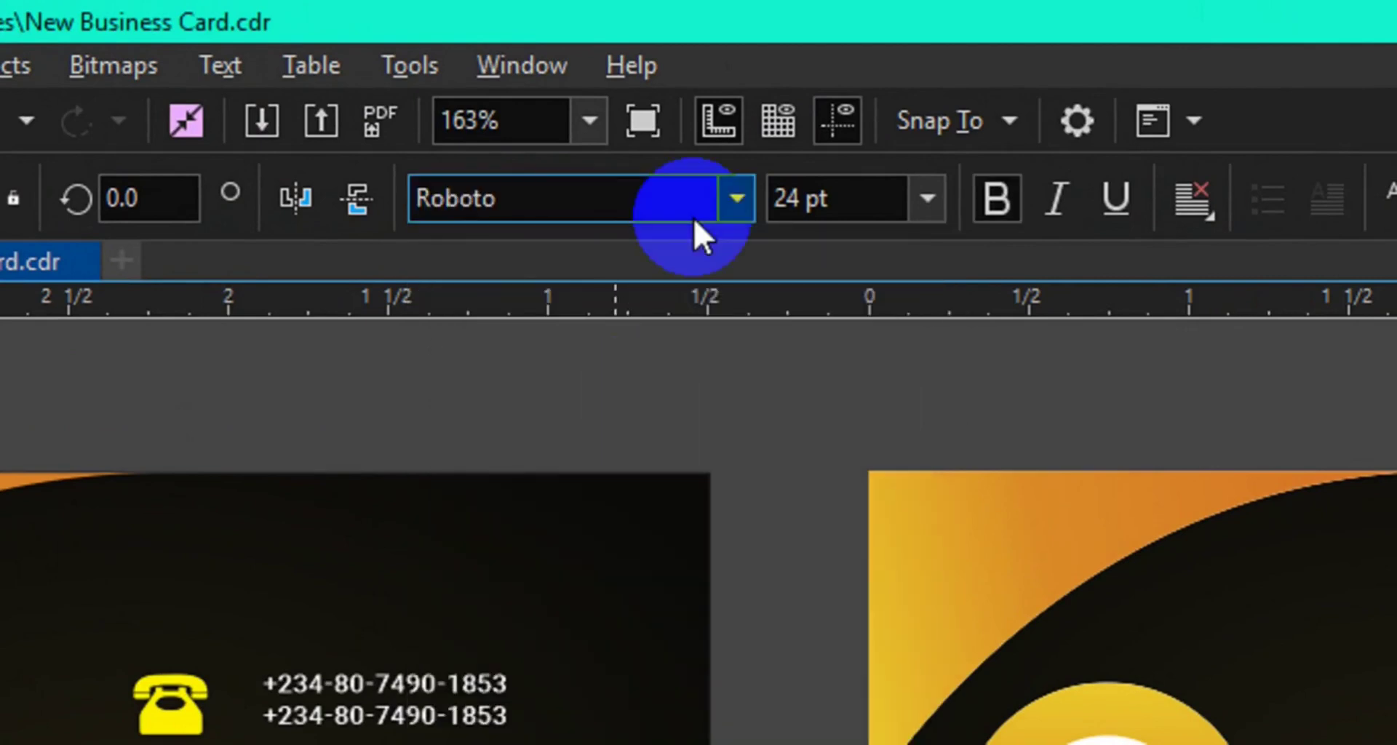
{"action": "left_click", "coordinate": [722, 207]}
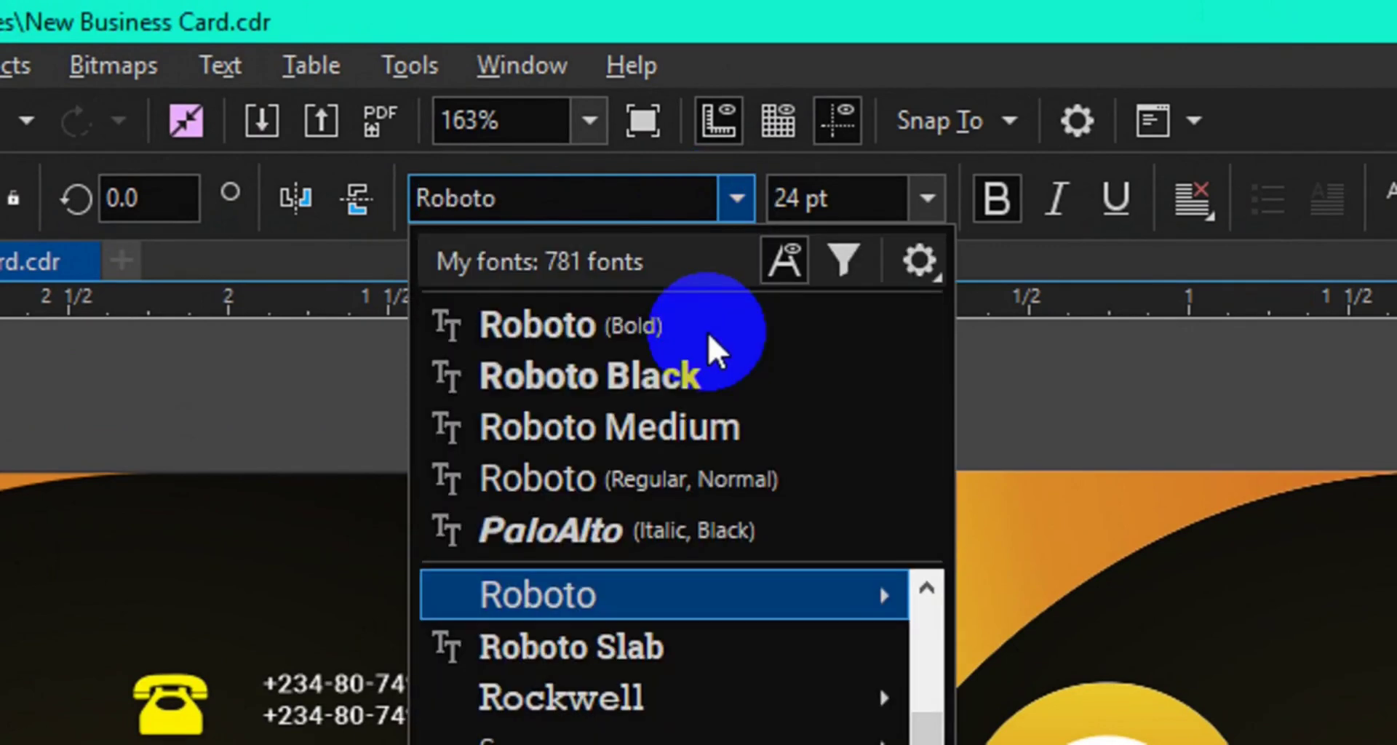
{"action": "left_click", "coordinate": [688, 426]}
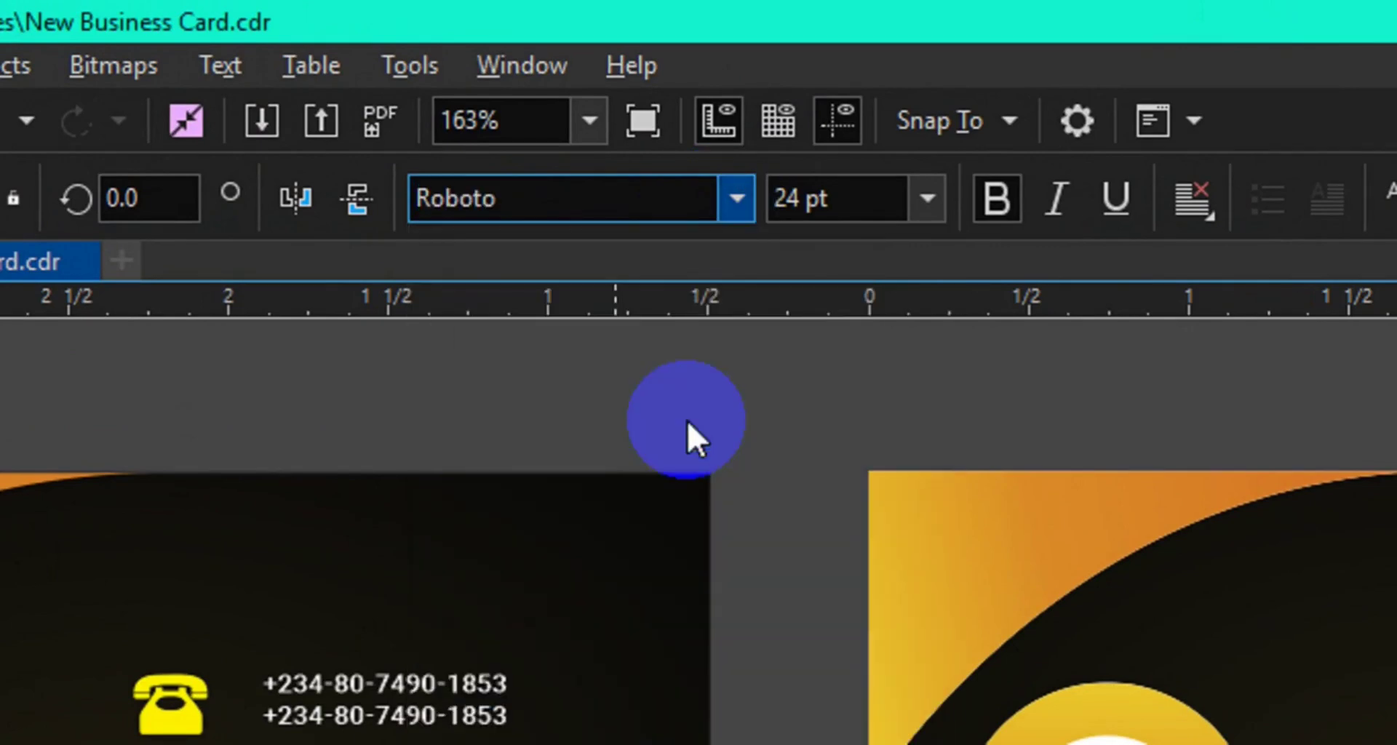
{"action": "left_click", "coordinate": [931, 203]}
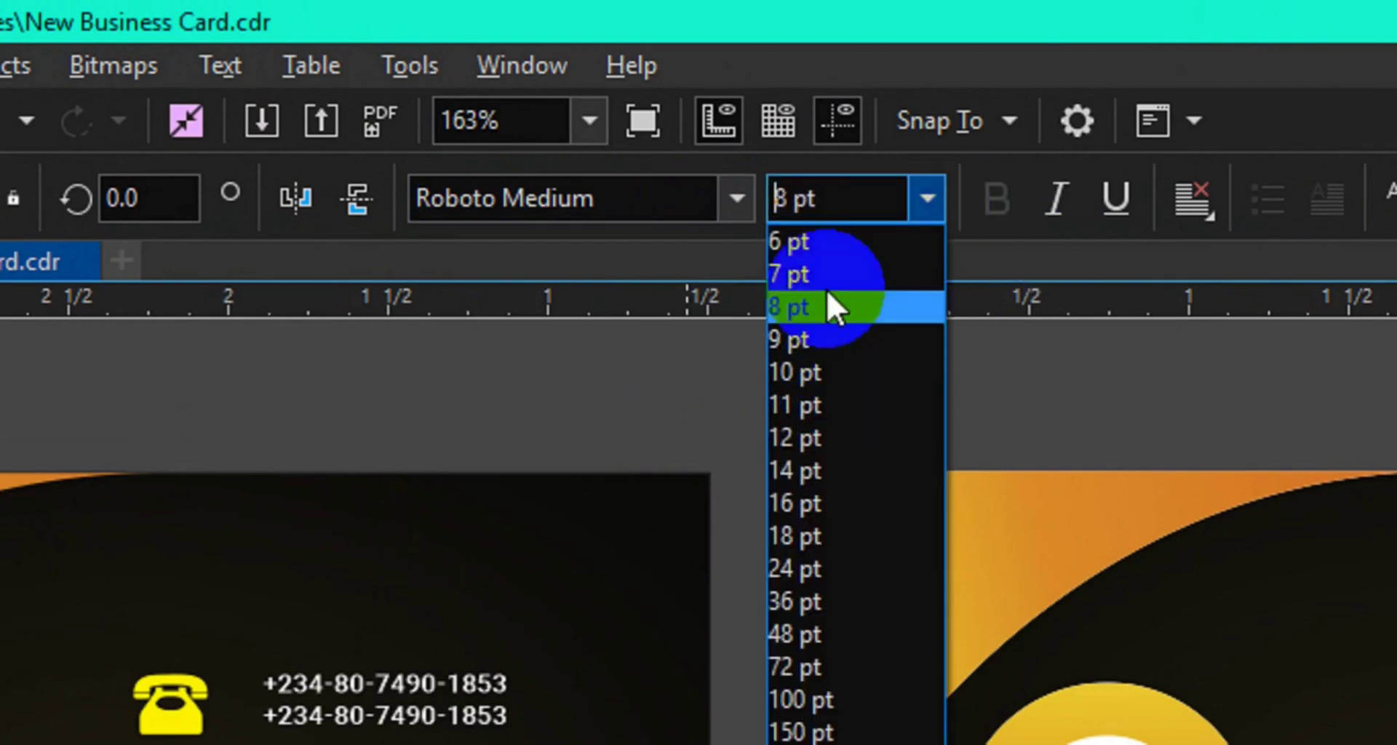
{"action": "left_click", "coordinate": [827, 251]}
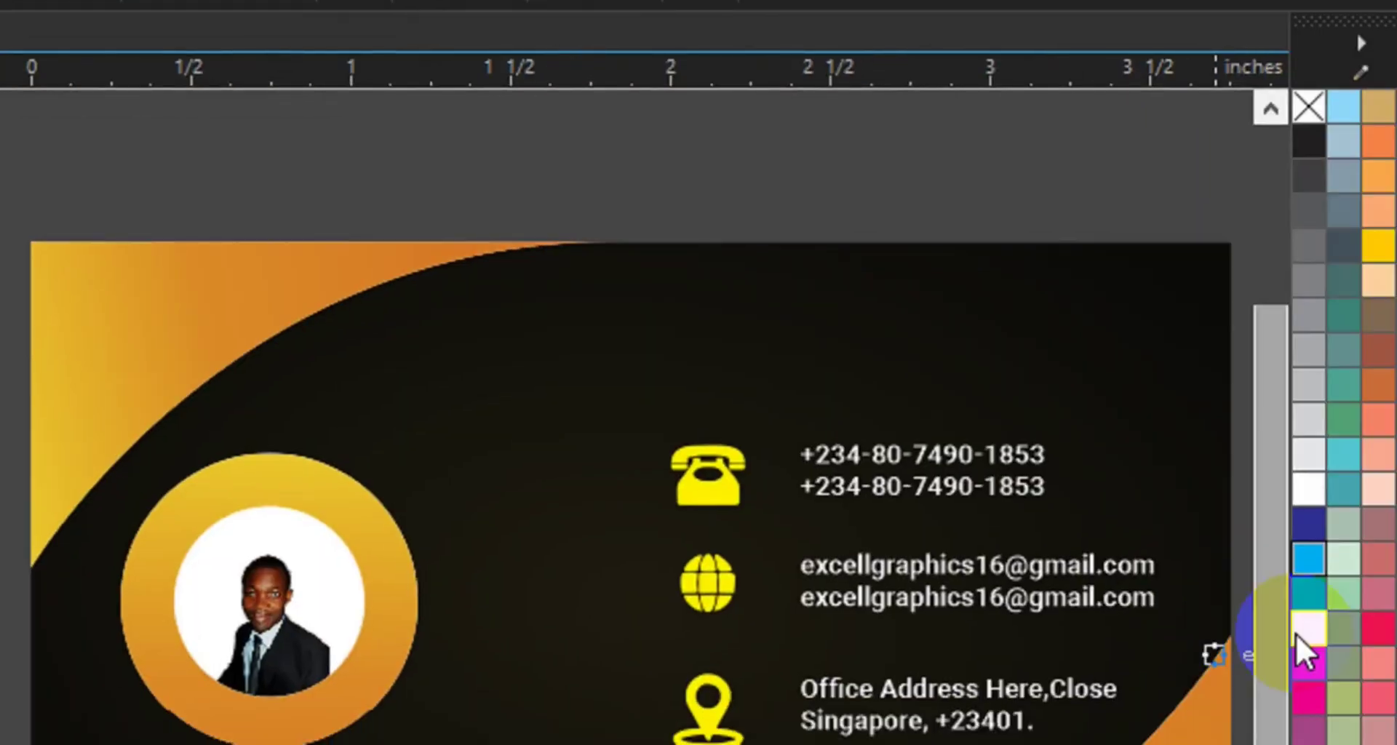
Step: Fill the job title with yellow and move it directly beneath the name, to X 0.691" and Y 0.377"
{"action": "left_click", "coordinate": [1307, 629]}
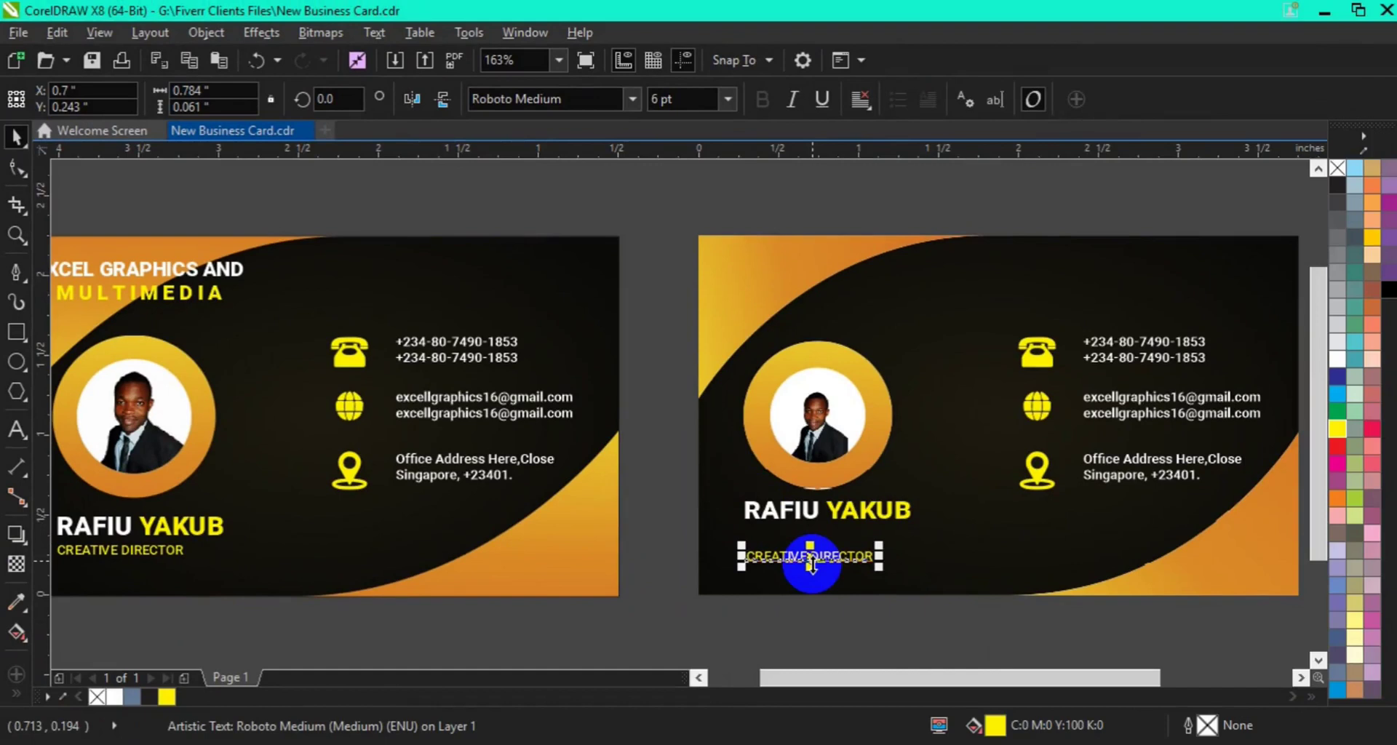
{"action": "left_click_drag", "start_coordinate": [810, 559], "coordinate": [810, 542]}
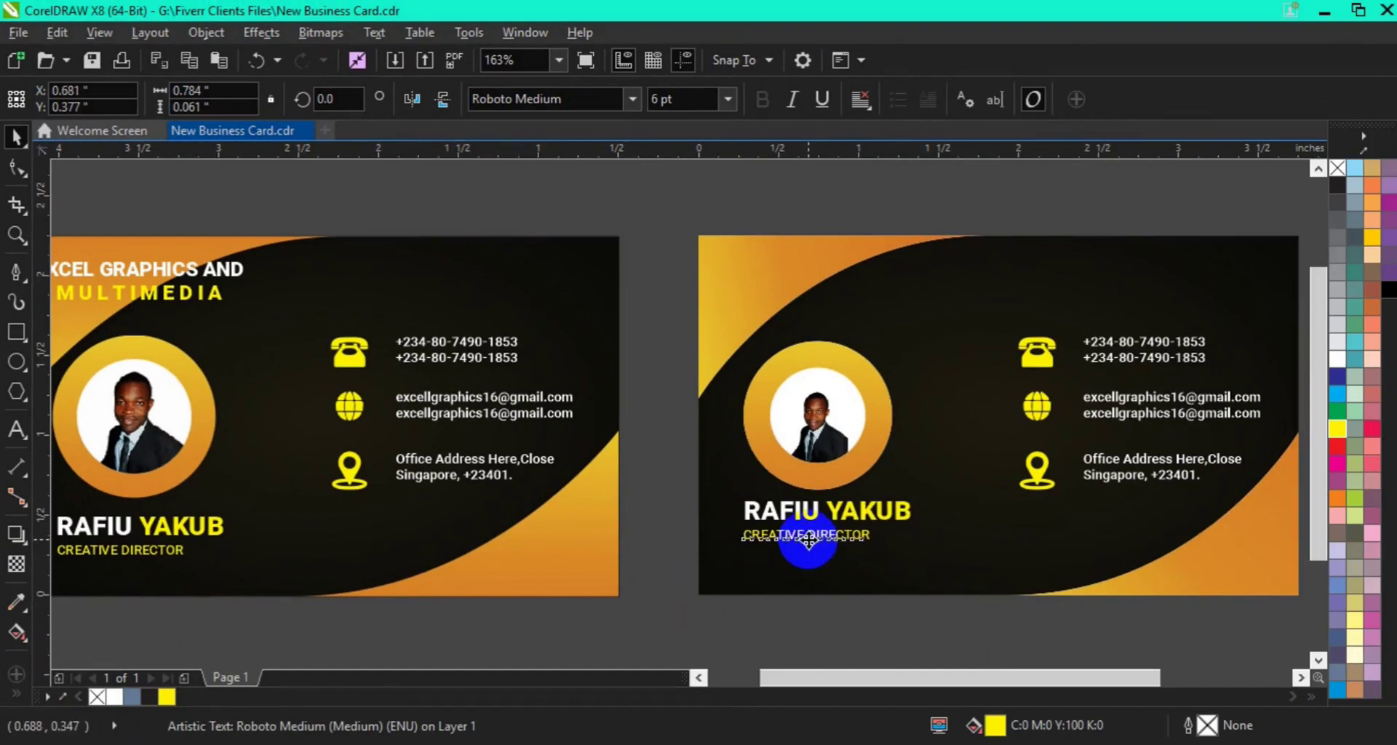
{"action": "key", "text": "Right"}
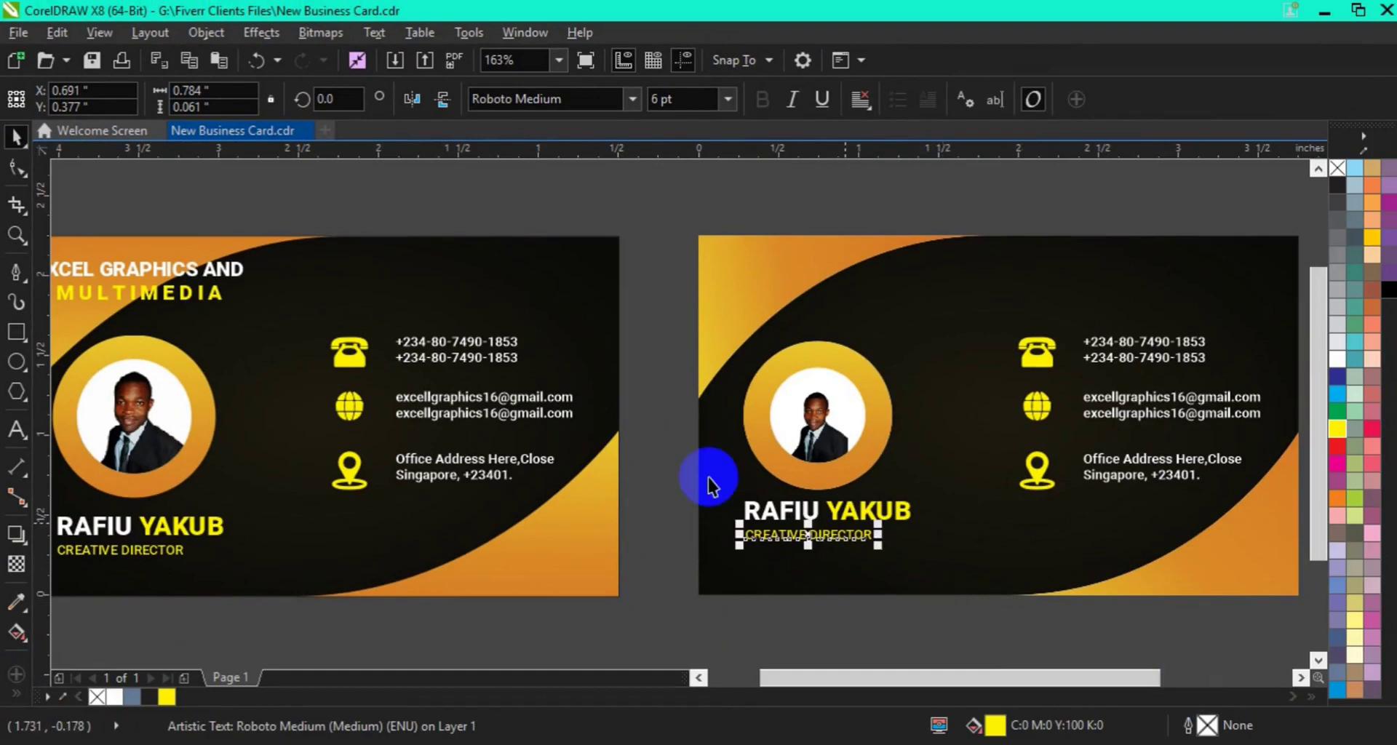
Step: Copy the reference card's "EXCEL GRAPHICS AND MULTIMEDIA" heading to the new card's upper-left corner, at X 0.741" and Y 1.965"
{"action": "left_click", "coordinate": [147, 298]}
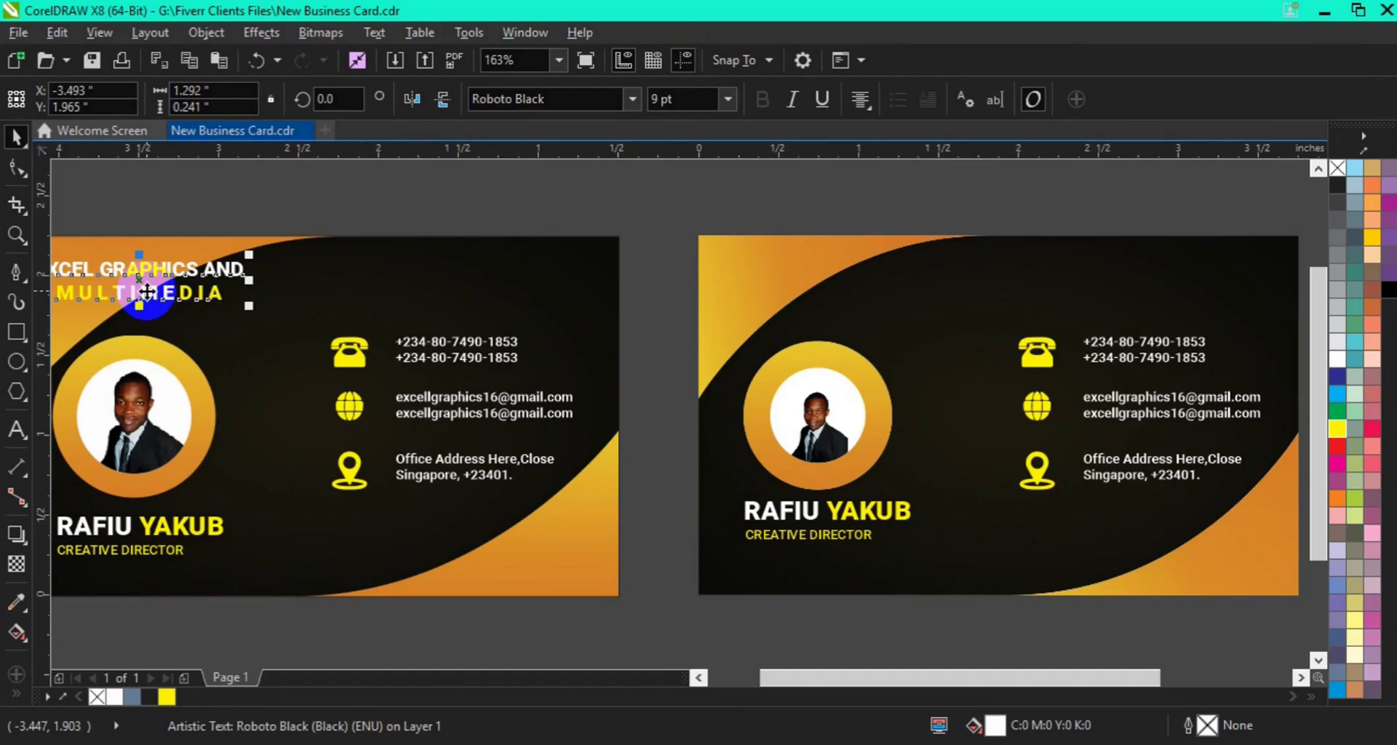
{"action": "left_click_drag", "start_coordinate": [146, 292], "coordinate": [823, 273]}
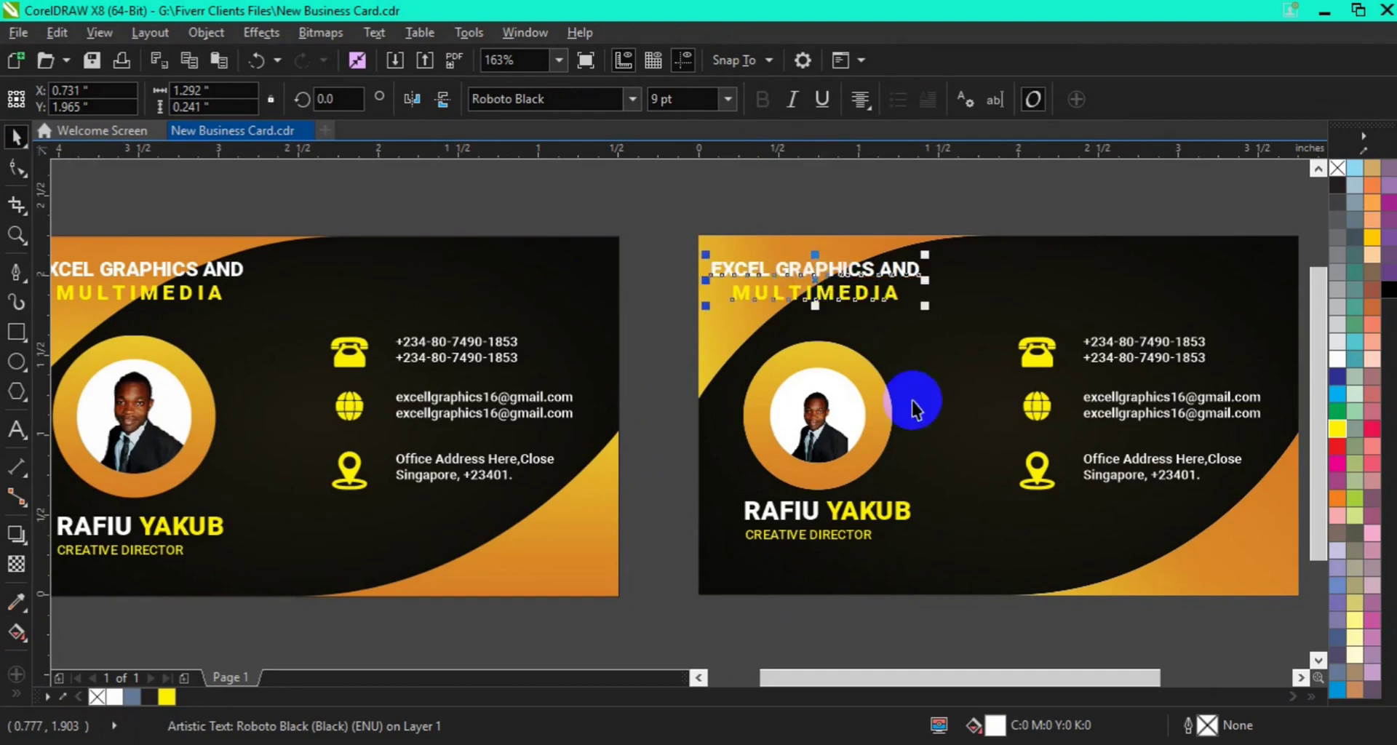
{"action": "key", "text": "ctrl+Right"}
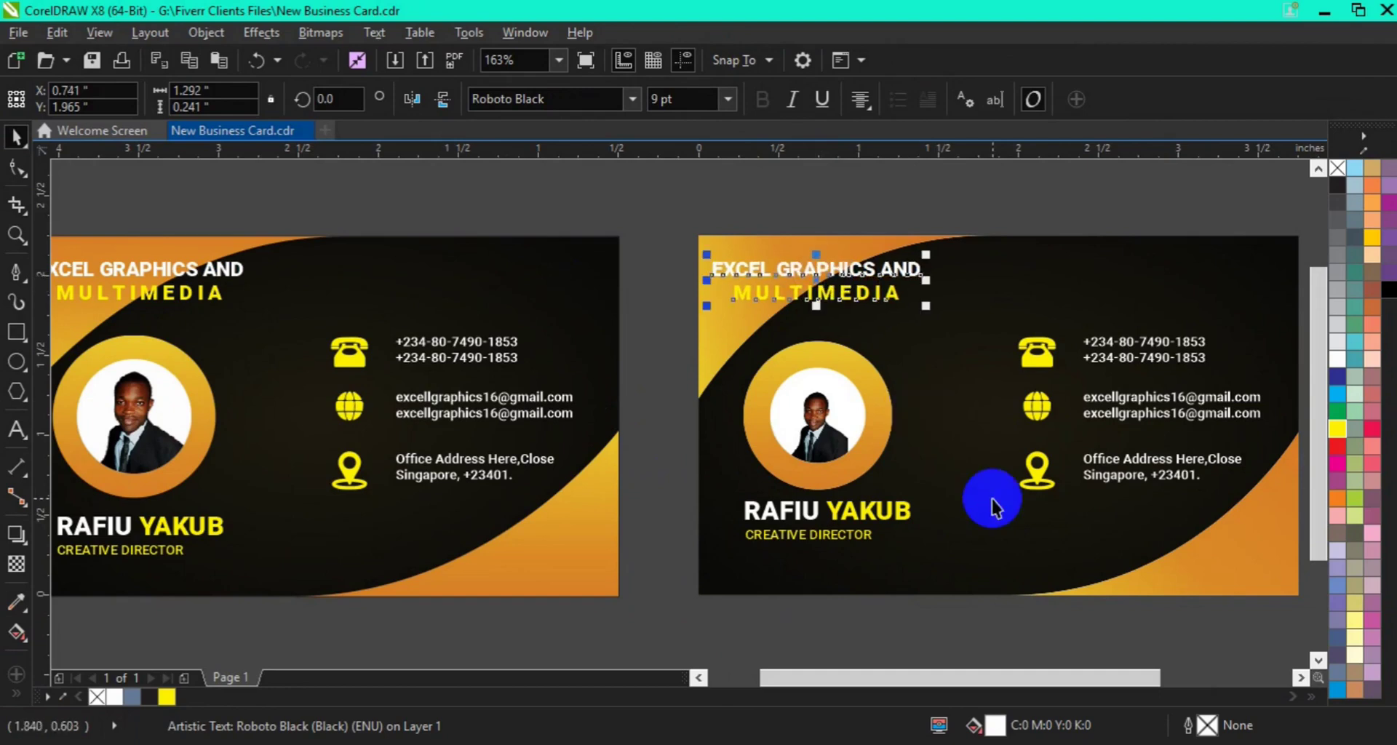
{"action": "left_click", "coordinate": [16, 233]}
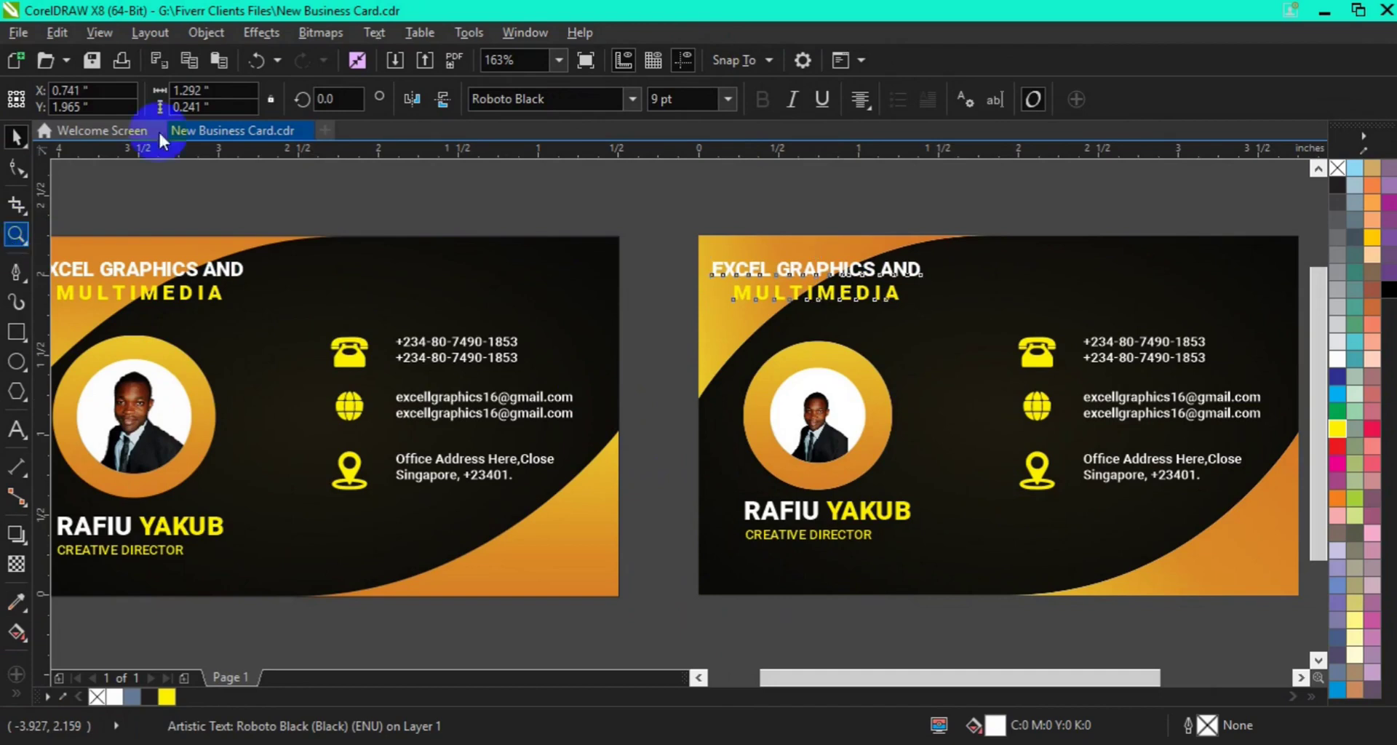
{"action": "left_click", "coordinate": [148, 95]}
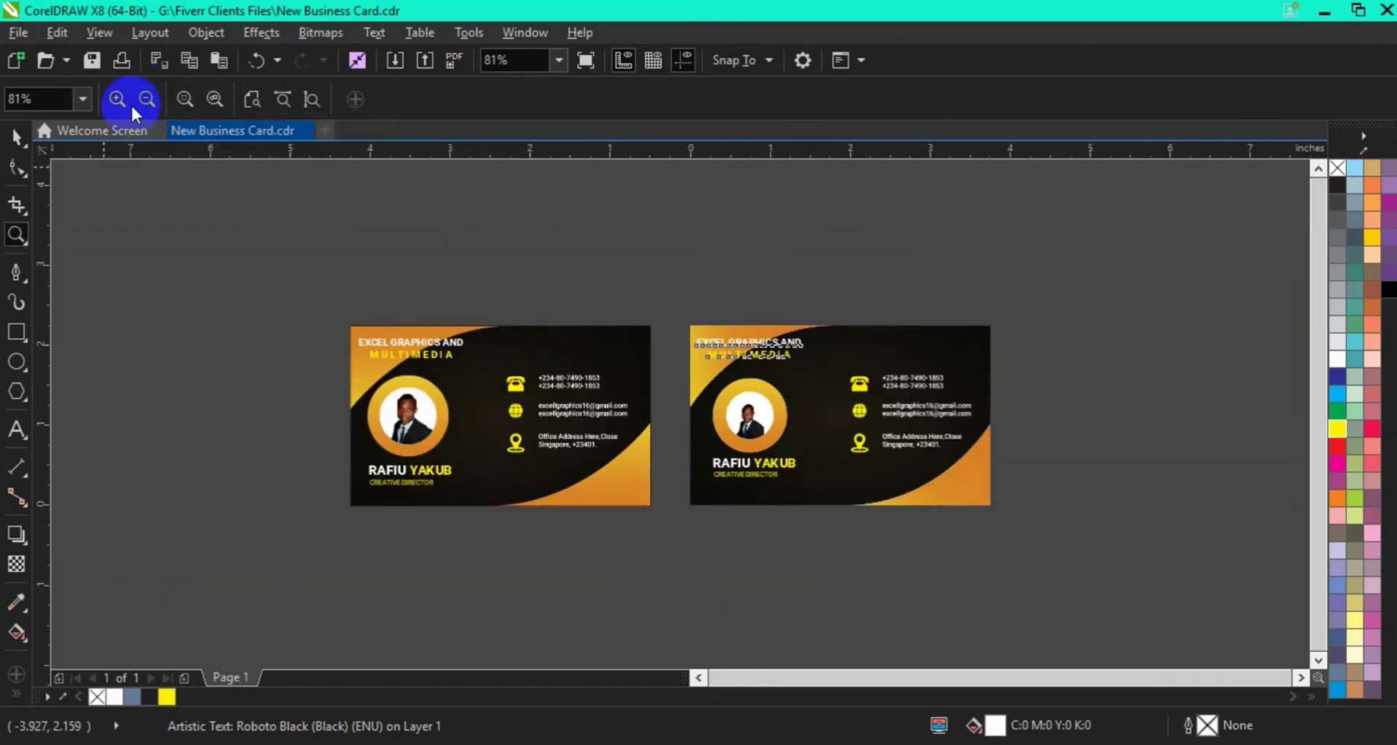
{"action": "left_click", "coordinate": [17, 137]}
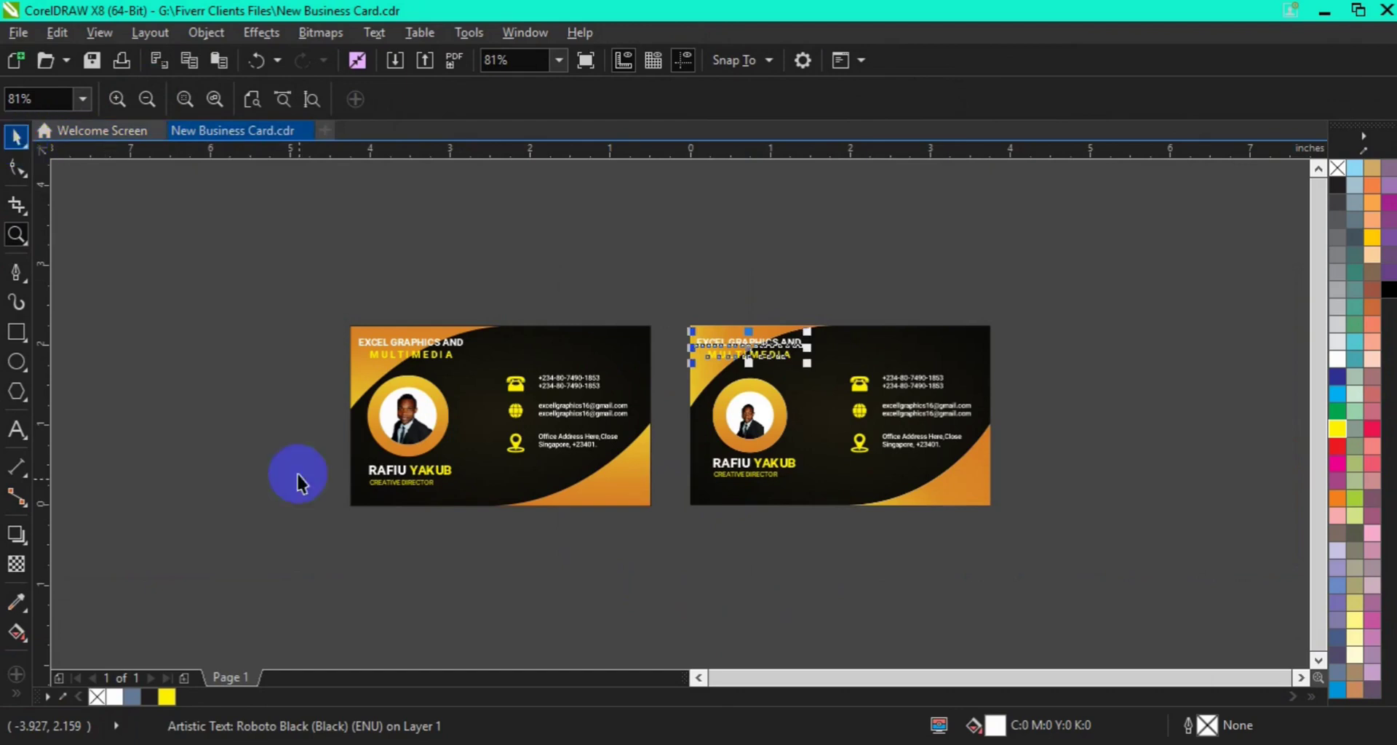
{"action": "left_click", "coordinate": [596, 593]}
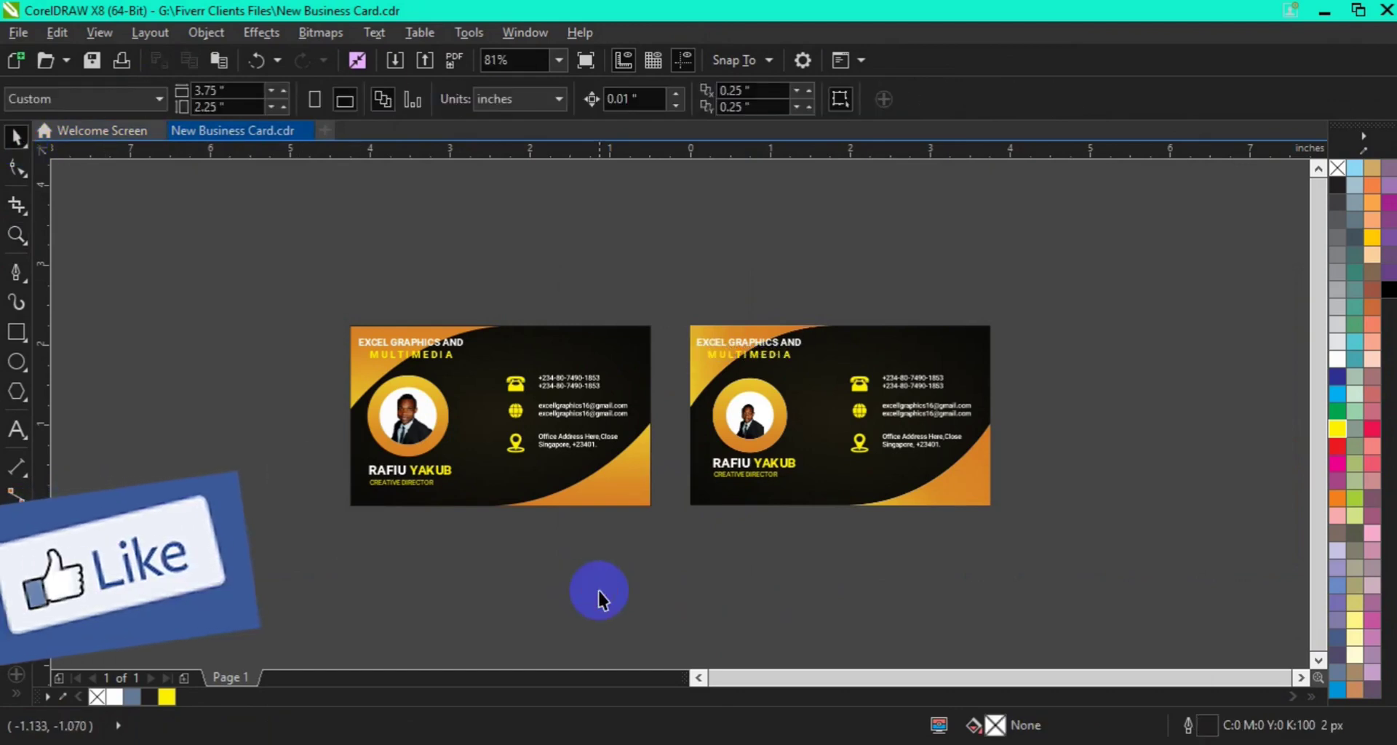